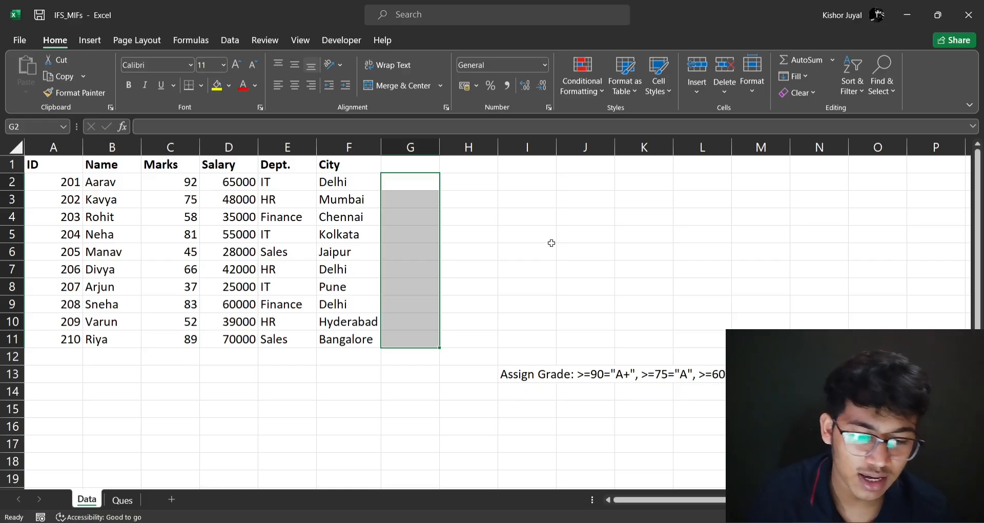
{"action": "left_click", "coordinate": [552, 246]}
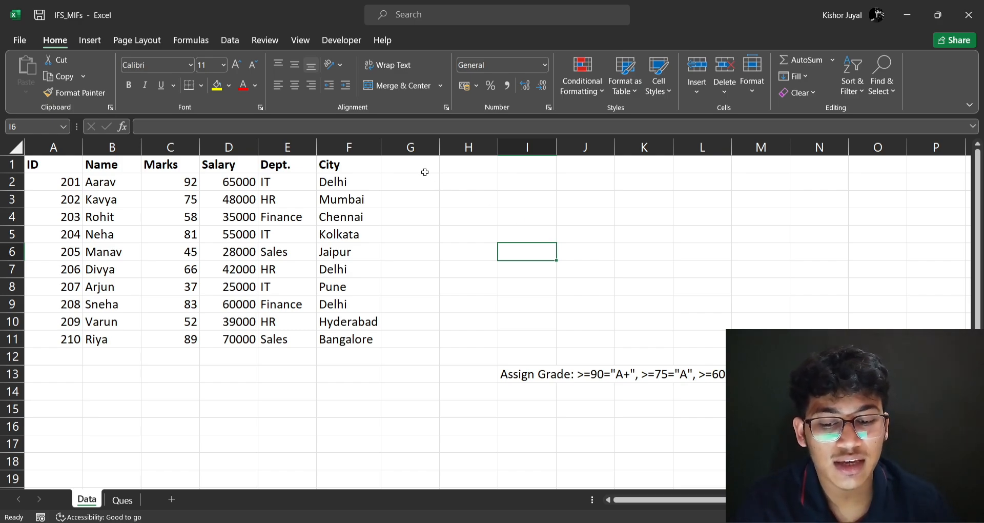
{"action": "left_click_drag", "start_coordinate": [408, 184], "coordinate": [419, 340]}
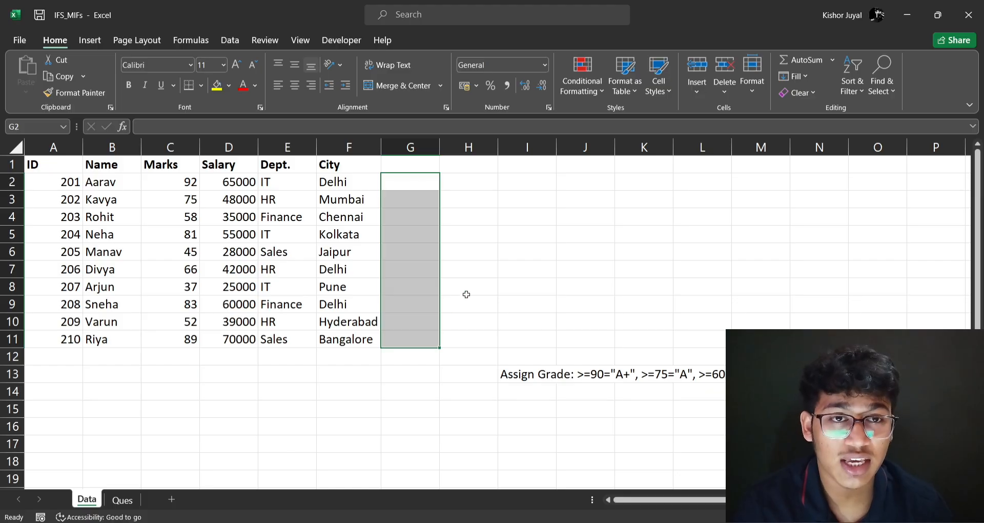
Enter an IF formula in G2 that returns "Pass" when C2>50 and "Fail" otherwise.
{"action": "left_click", "coordinate": [415, 183]}
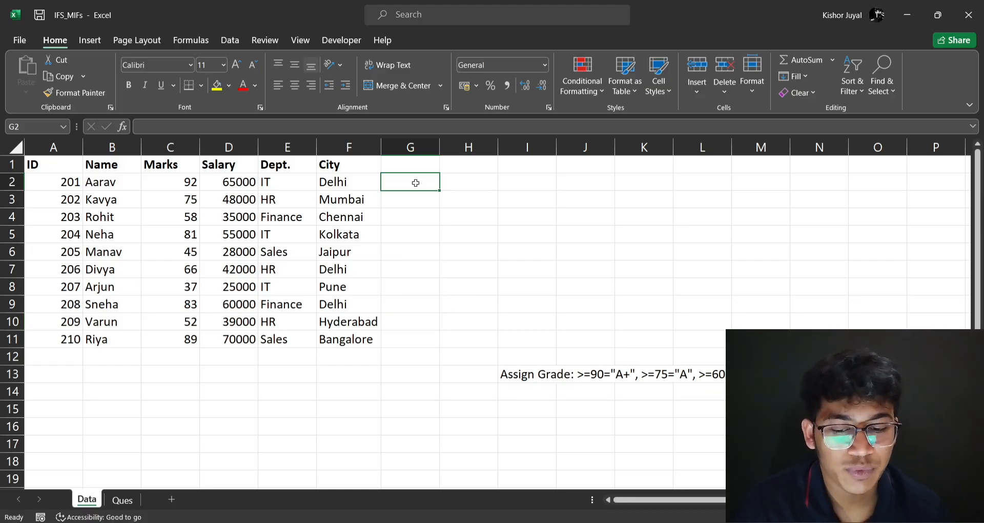
{"action": "type", "text": "="}
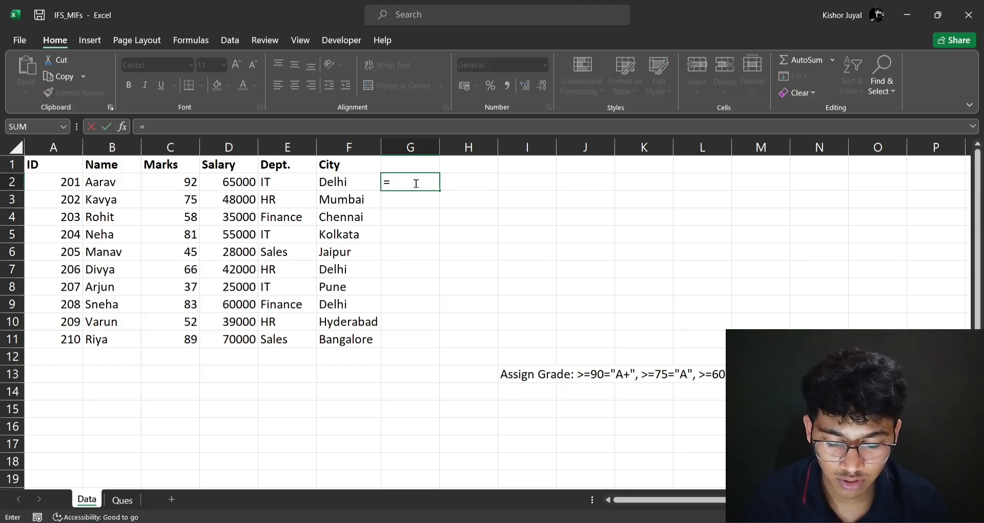
{"action": "type", "text": "ifs"}
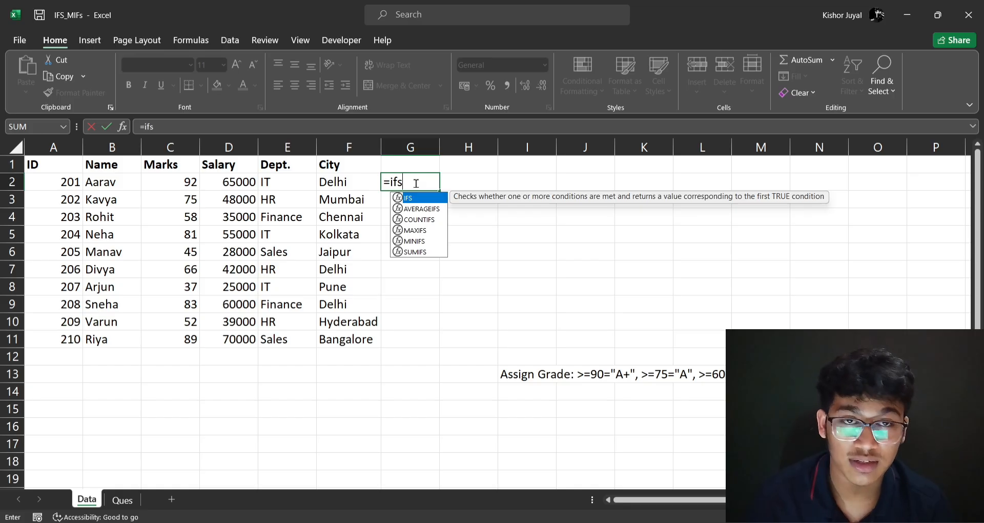
{"action": "key", "text": "BackSpace"}
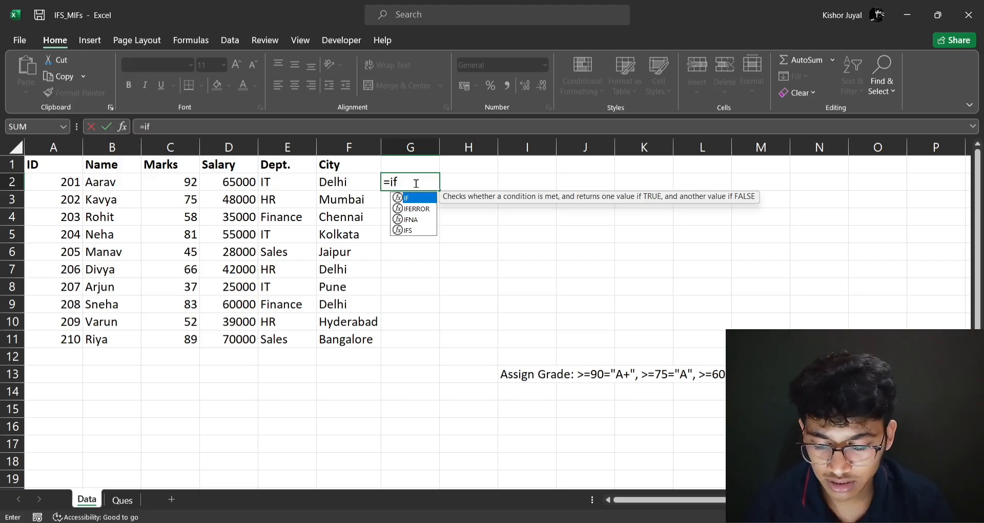
{"action": "key", "text": "Tab"}
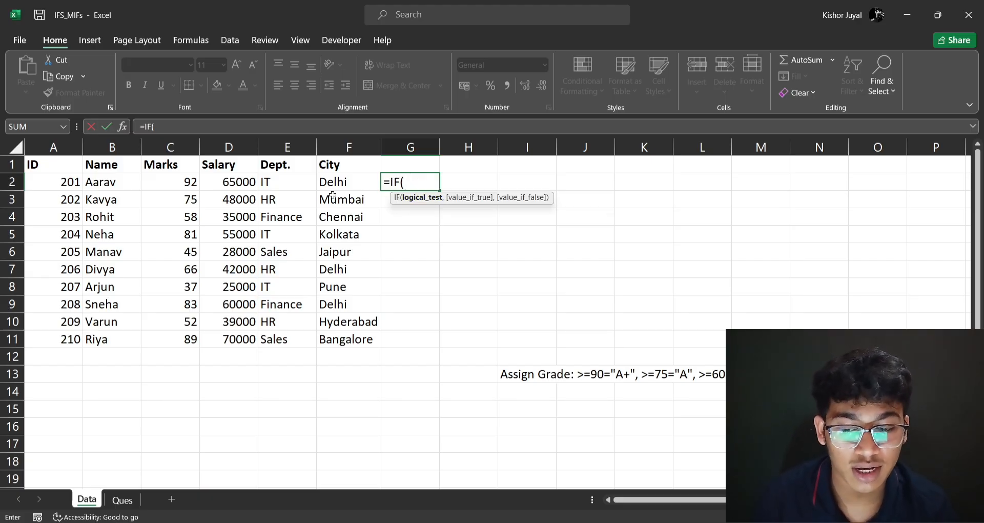
{"action": "left_click", "coordinate": [174, 183]}
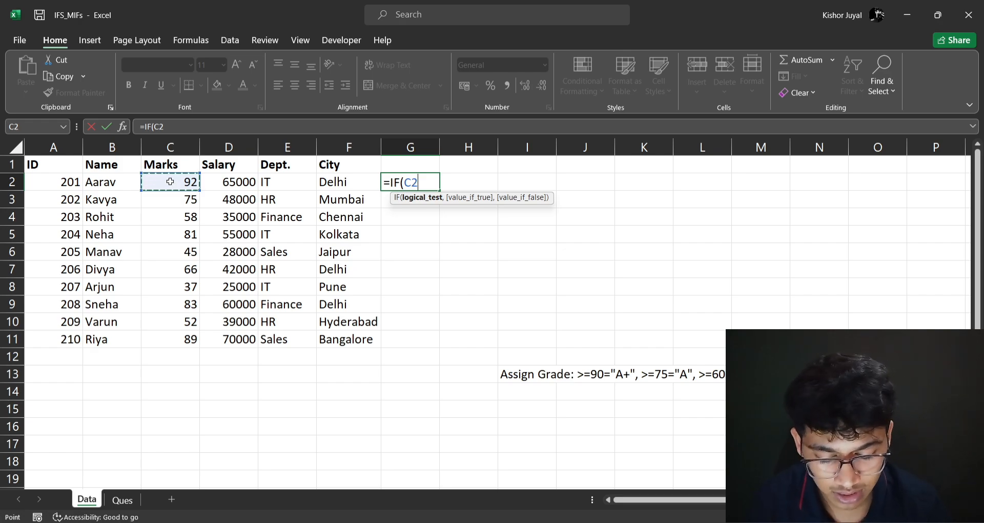
{"action": "type", "text": ">50"}
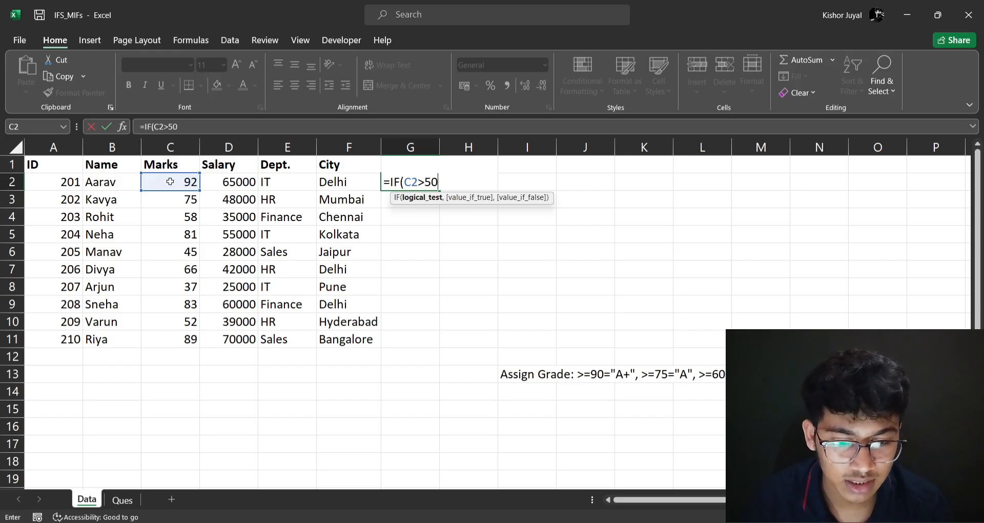
{"action": "type", "text": ","}
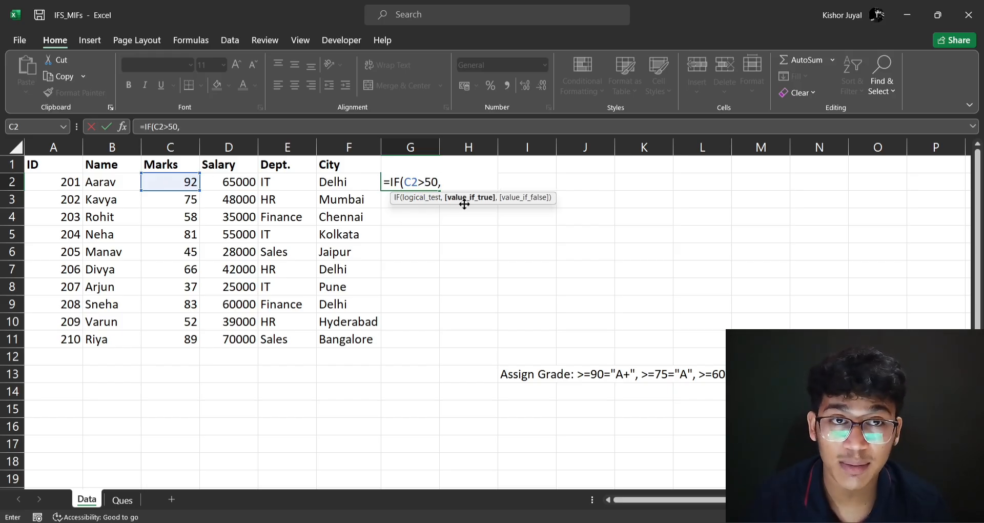
{"action": "type", "text": "\"Pas"}
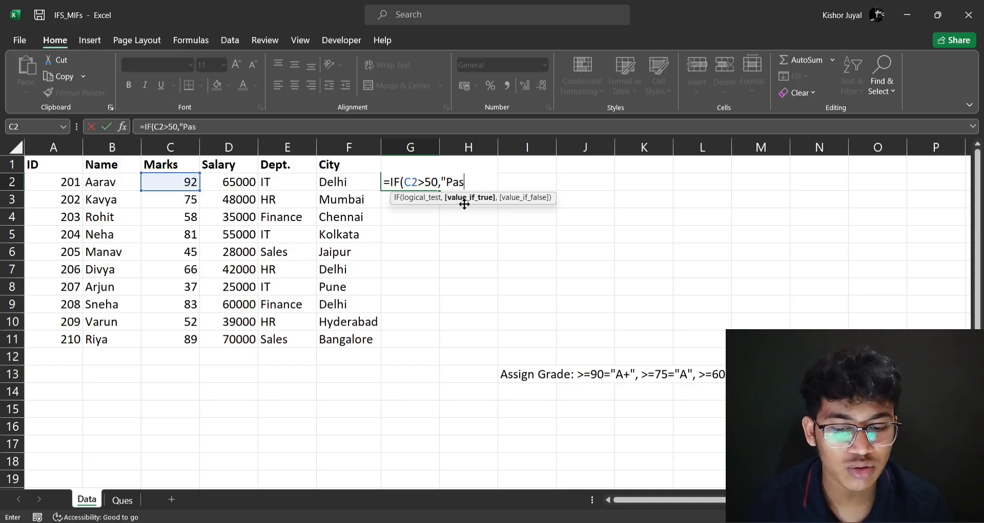
{"action": "type", "text": "s\","}
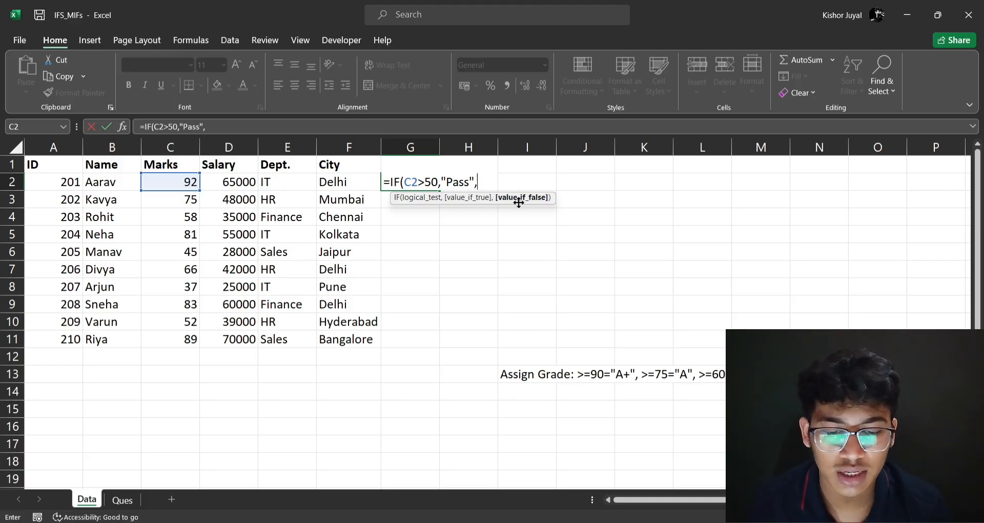
{"action": "type", "text": "\"Fail\""}
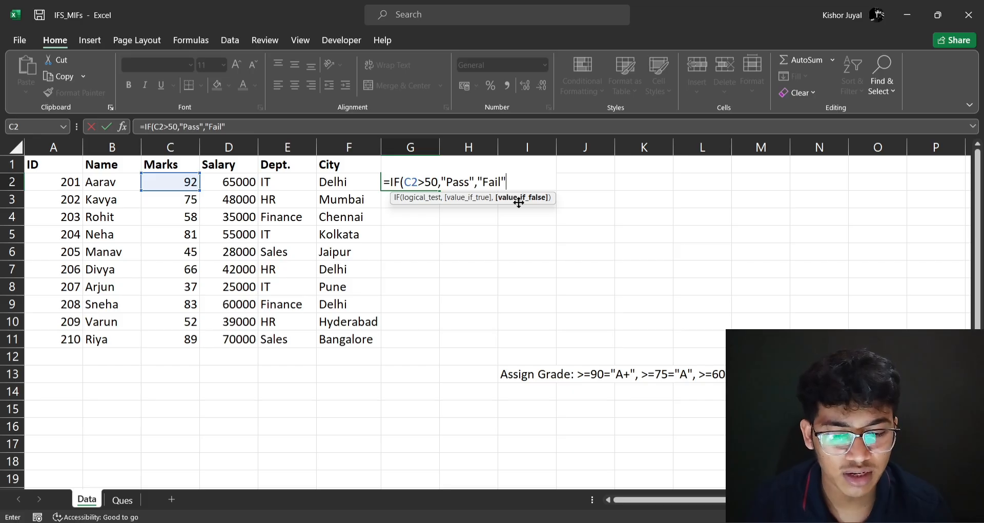
{"action": "type", "text": ")"}
{"action": "key", "text": "Return"}
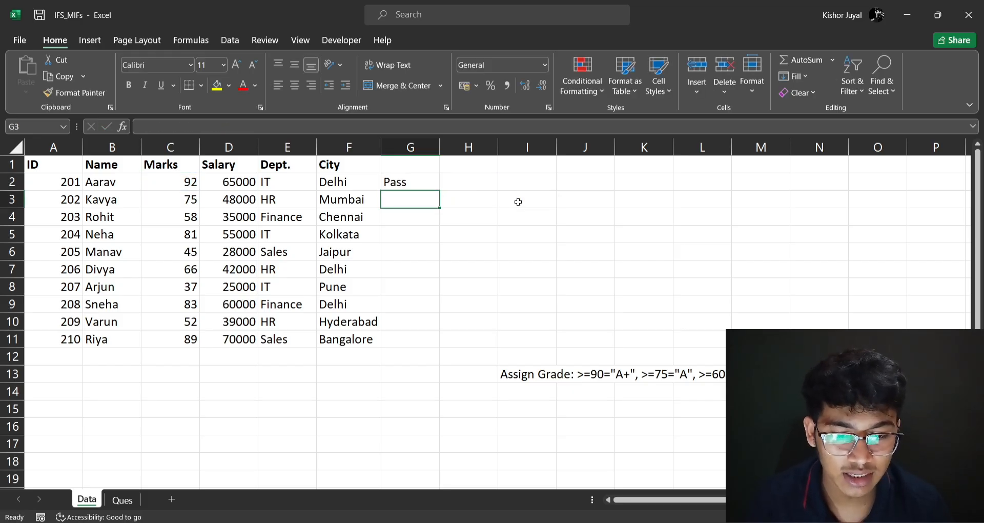
Fill the Pass/Fail formula from G2 down to G11, and clear the contents of G2:G11.
{"action": "left_click", "coordinate": [406, 183]}
{"action": "double_click", "coordinate": [439, 190]}
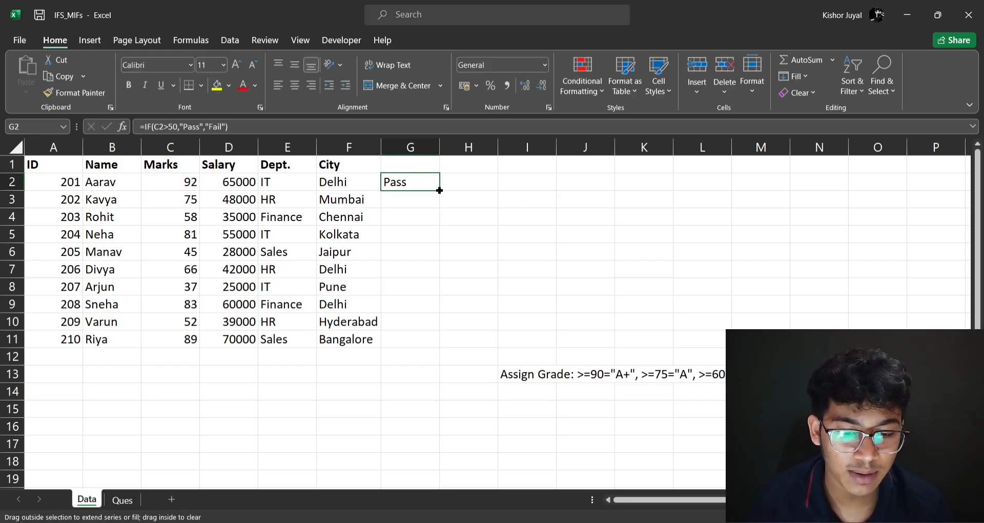
{"action": "left_click", "coordinate": [477, 274]}
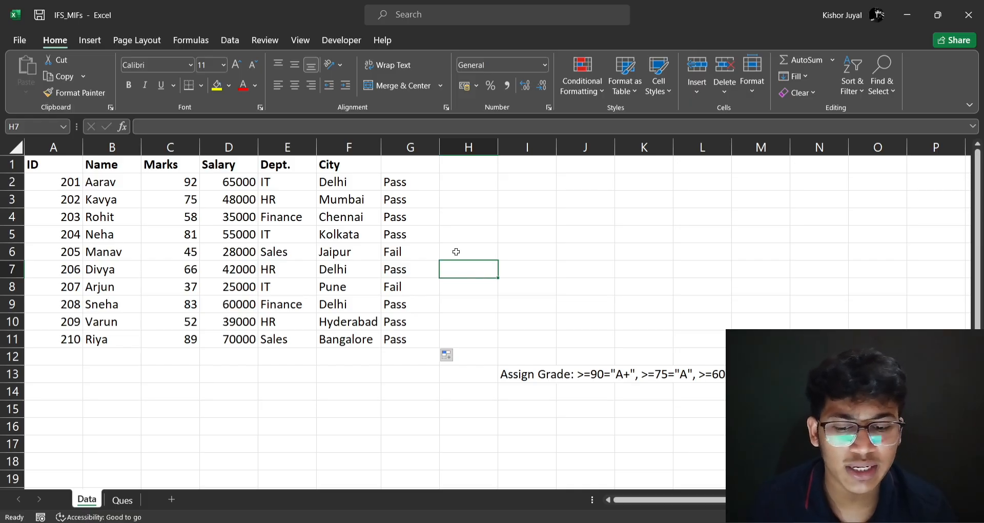
{"action": "left_click_drag", "start_coordinate": [422, 183], "coordinate": [396, 338]}
{"action": "key", "text": "Delete"}
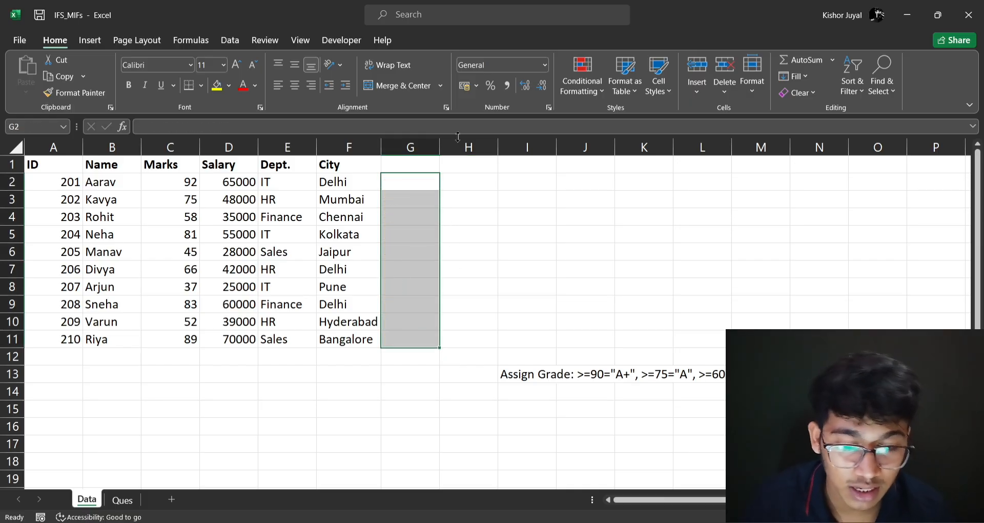
Start an IFS formula in G2 with C2>=90 as its first logical test.
{"action": "left_click", "coordinate": [399, 179]}
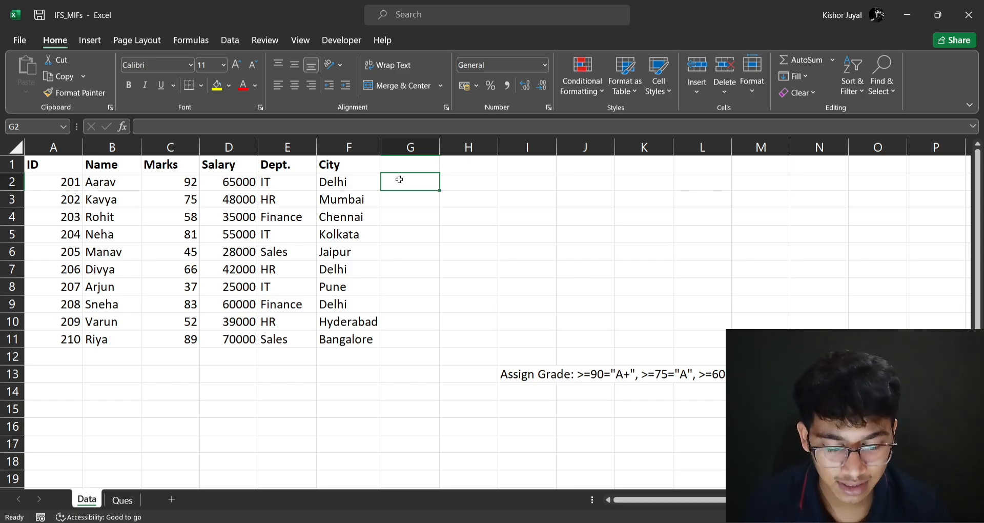
{"action": "type", "text": "=IFS("}
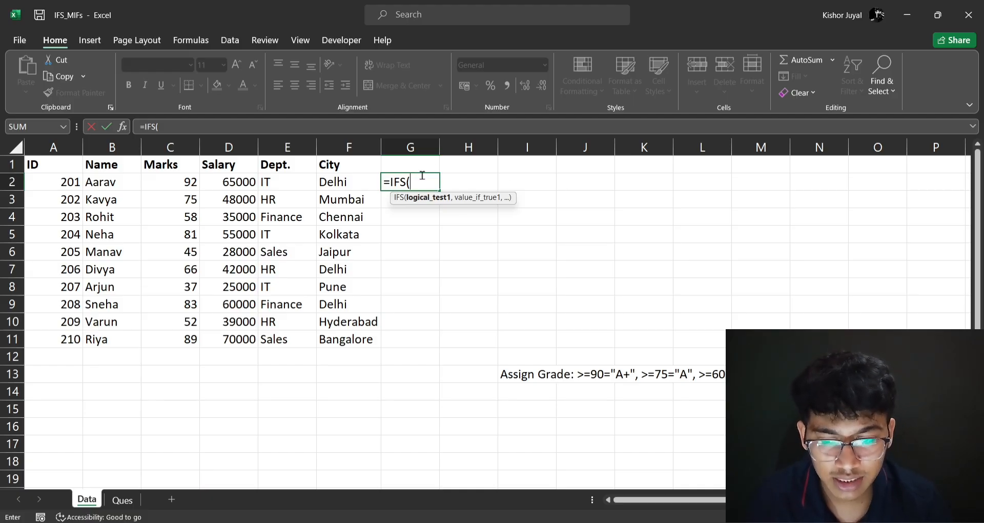
{"action": "left_click", "coordinate": [186, 180]}
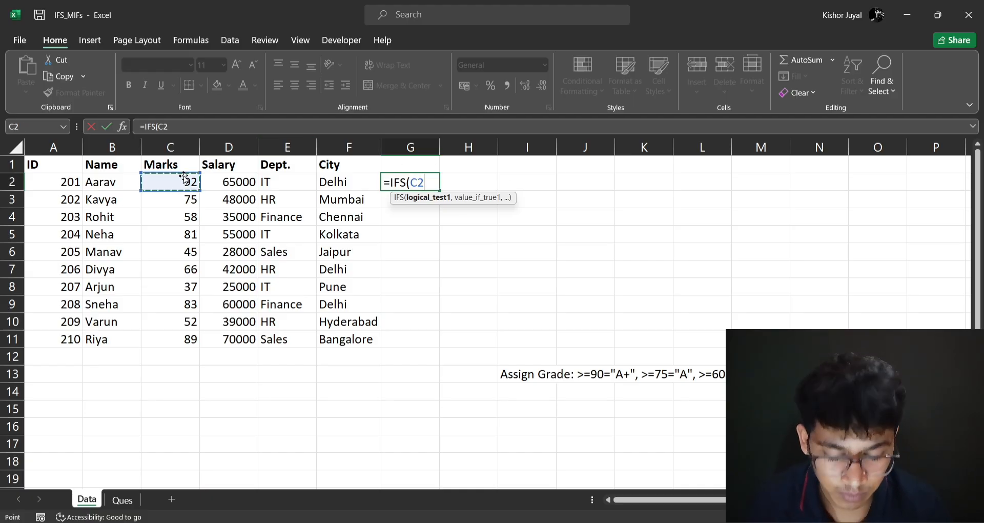
{"action": "type", "text": ">="}
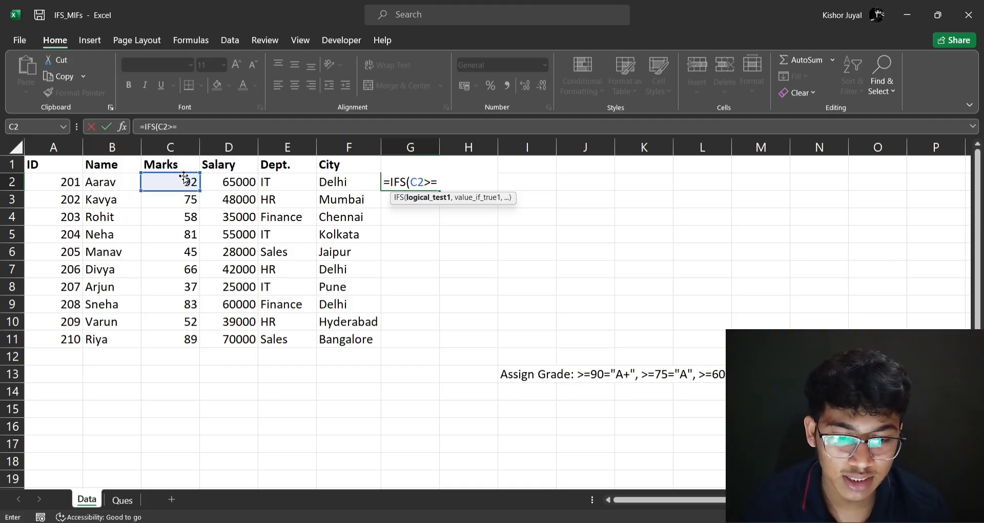
{"action": "type", "text": "90"}
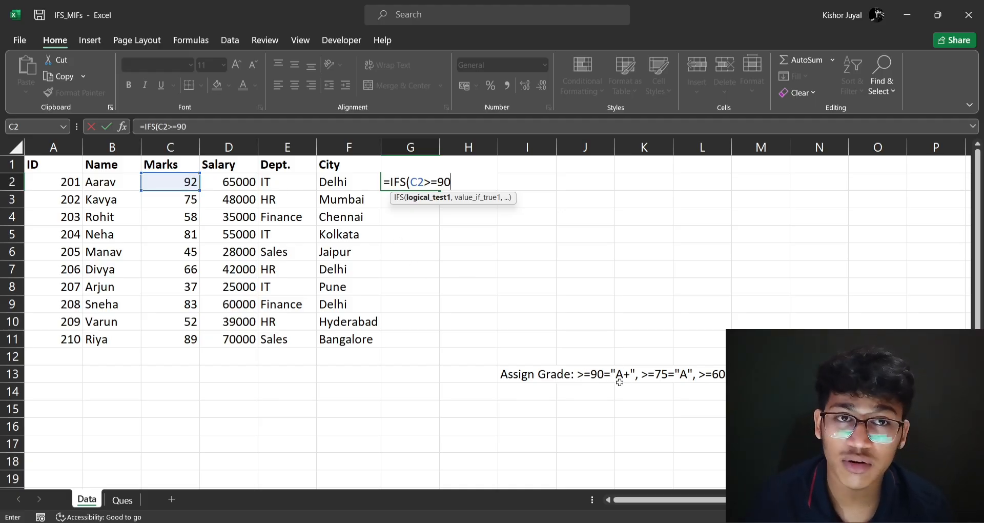
{"action": "type", "text": ","}
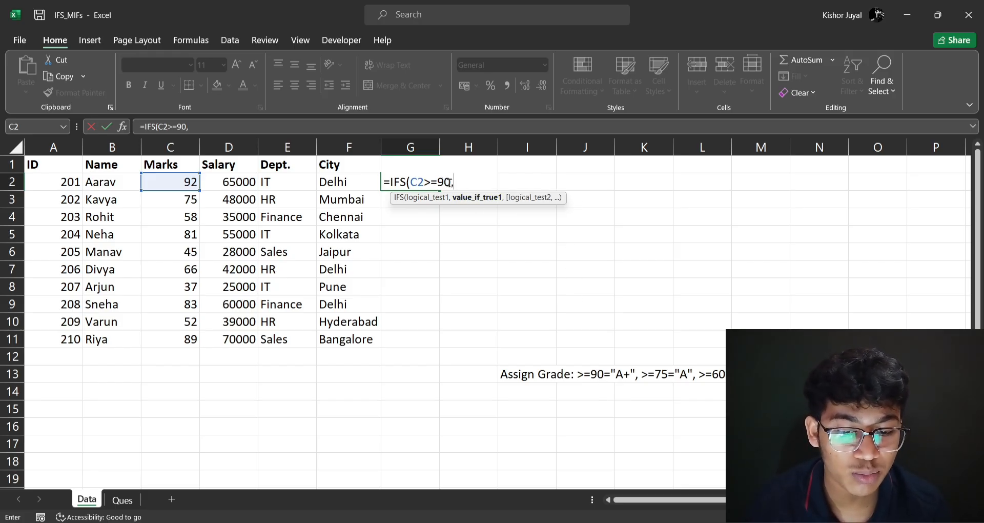
Add "A+" as the IFS formula's result for the first logical test.
{"action": "left_click_drag", "start_coordinate": [451, 183], "coordinate": [410, 185]}
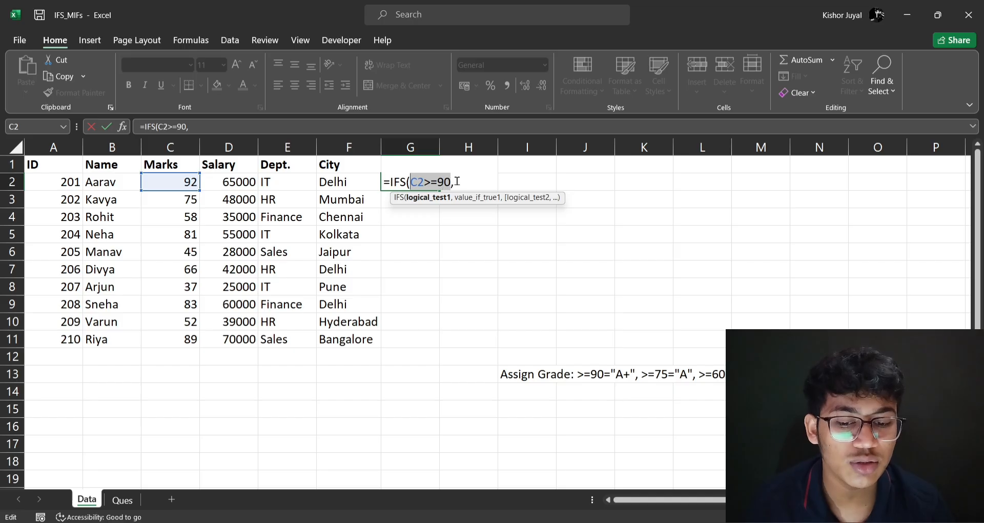
{"action": "left_click", "coordinate": [457, 181]}
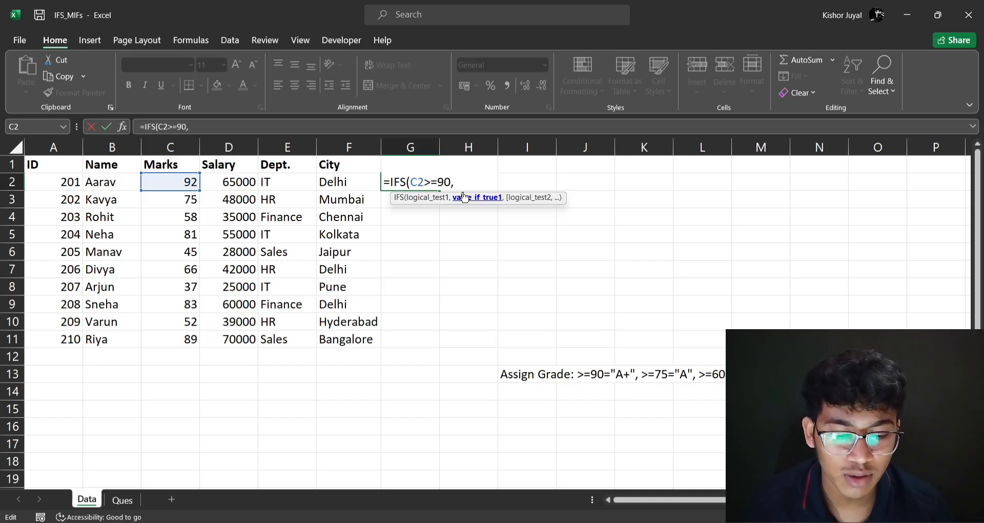
{"action": "type", "text": "\""}
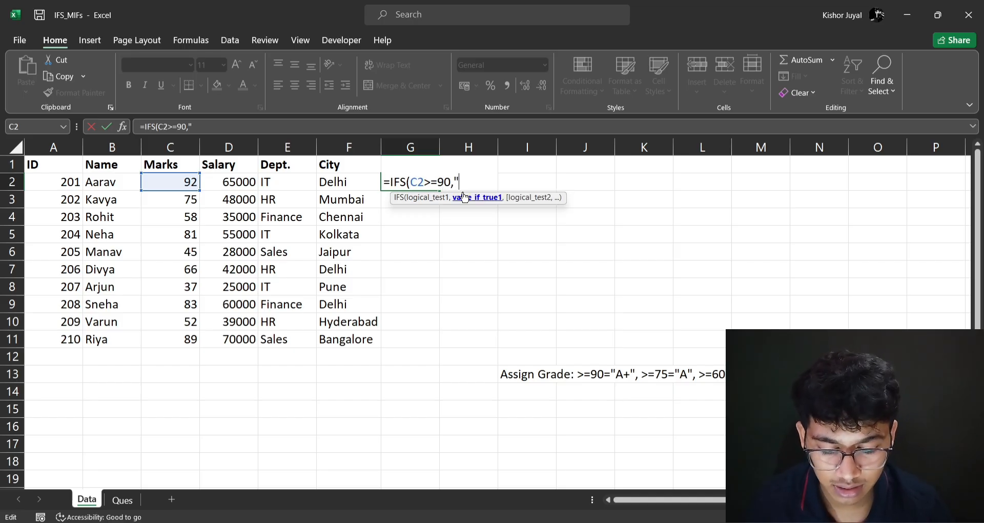
{"action": "type", "text": "A+"}
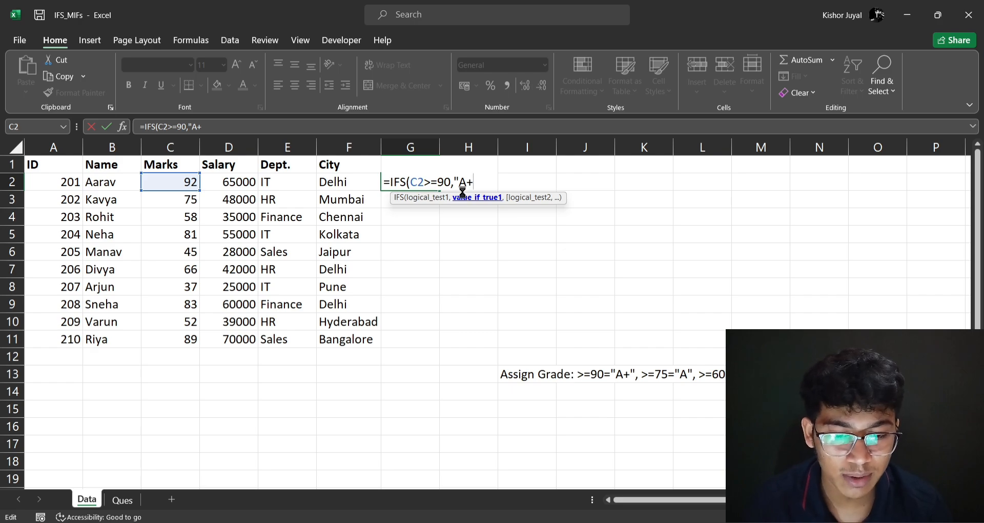
{"action": "key", "text": "Return"}
{"action": "left_click", "coordinate": [594, 239]}
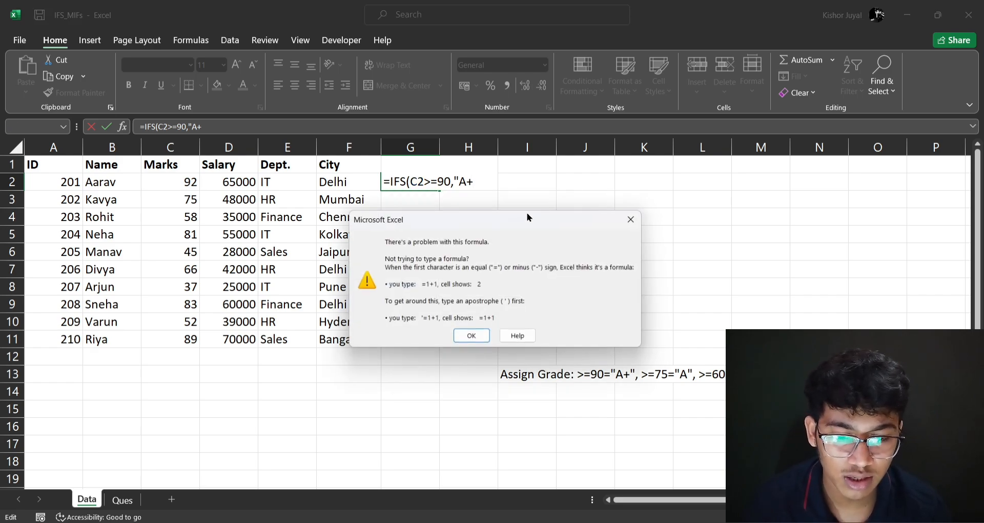
{"action": "left_click", "coordinate": [635, 224]}
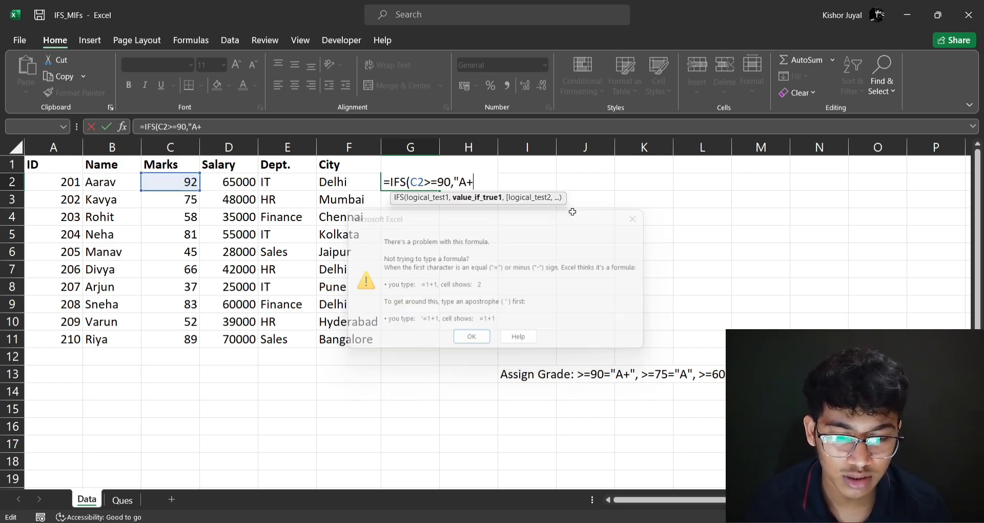
{"action": "type", "text": "\""}
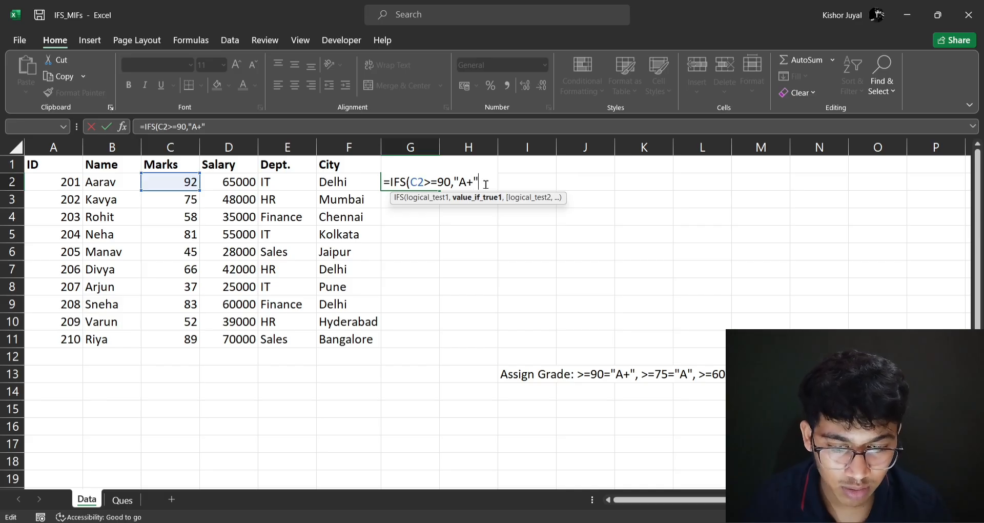
{"action": "type", "text": ","}
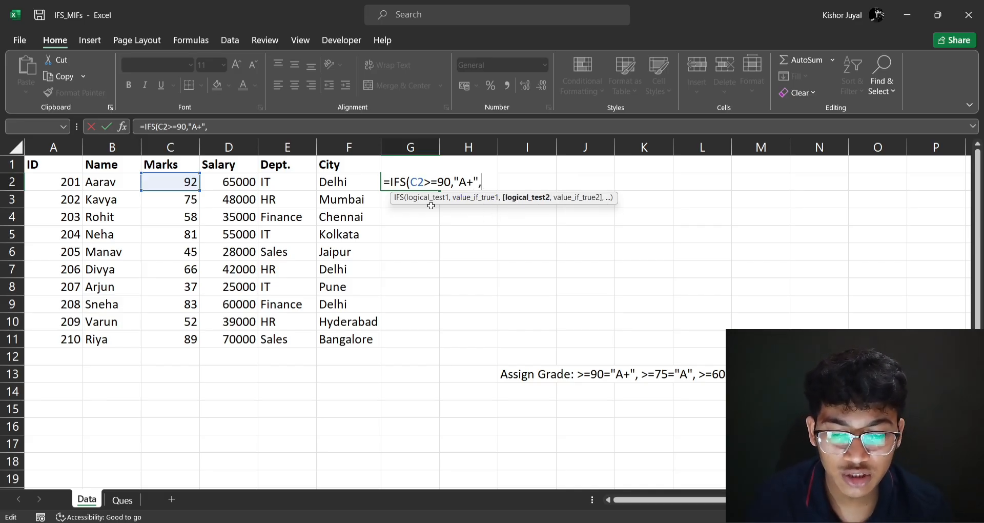
Add C2>=75 as the IFS formula's second logical test, with "A" as its result.
{"action": "left_click", "coordinate": [181, 183]}
{"action": "type", "text": ">"}
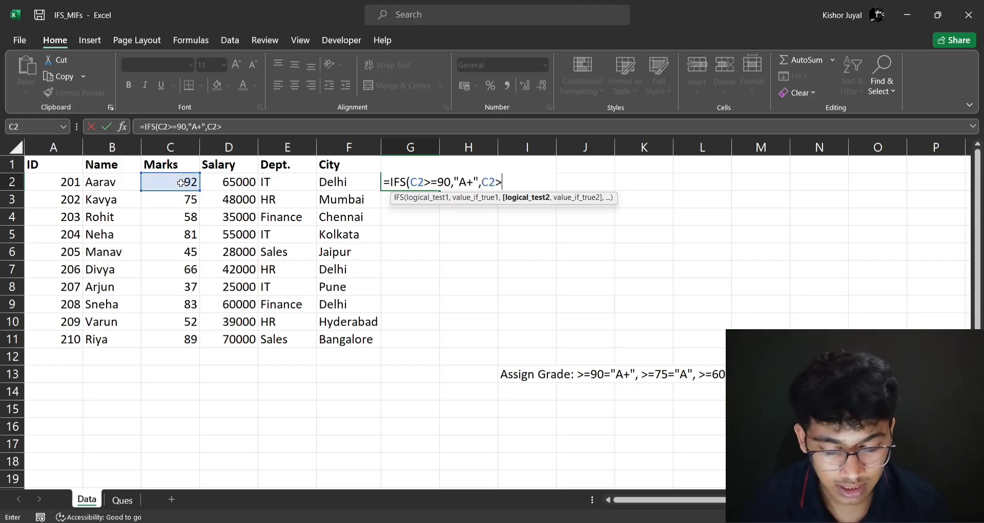
{"action": "type", "text": "="}
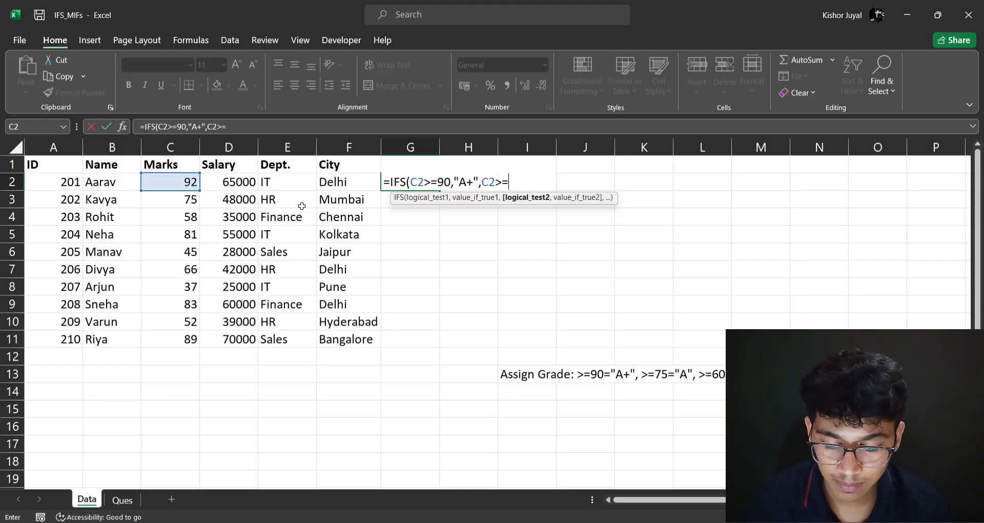
{"action": "type", "text": "75,"}
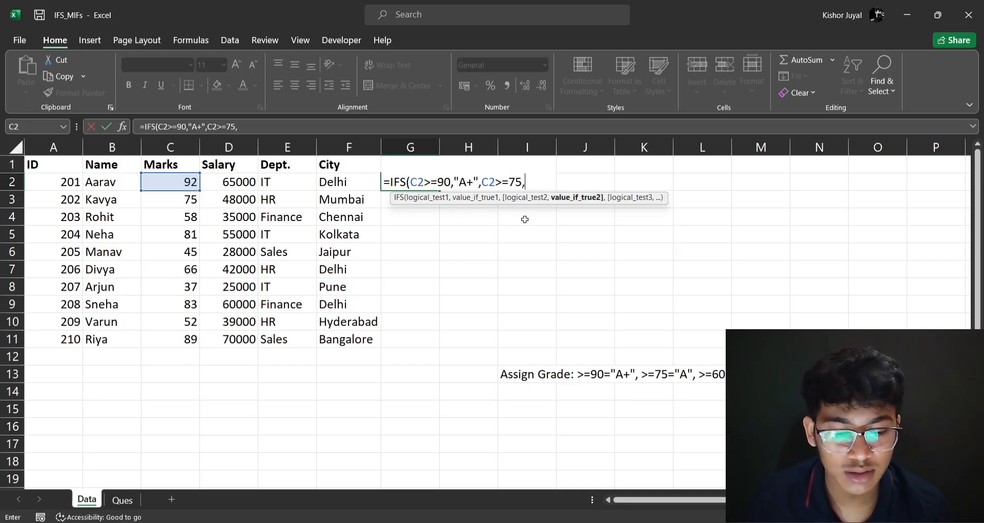
{"action": "type", "text": "\""}
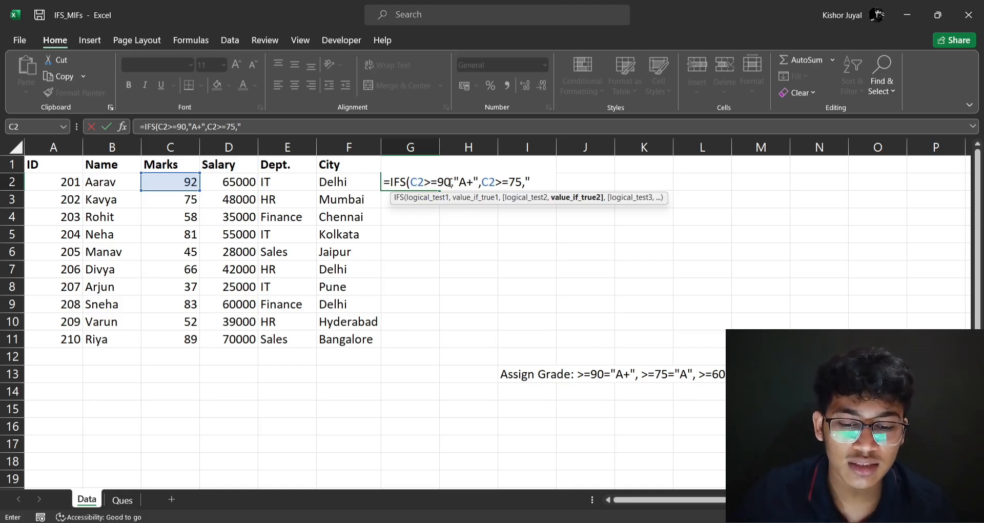
{"action": "left_click_drag", "start_coordinate": [450, 183], "coordinate": [417, 183]}
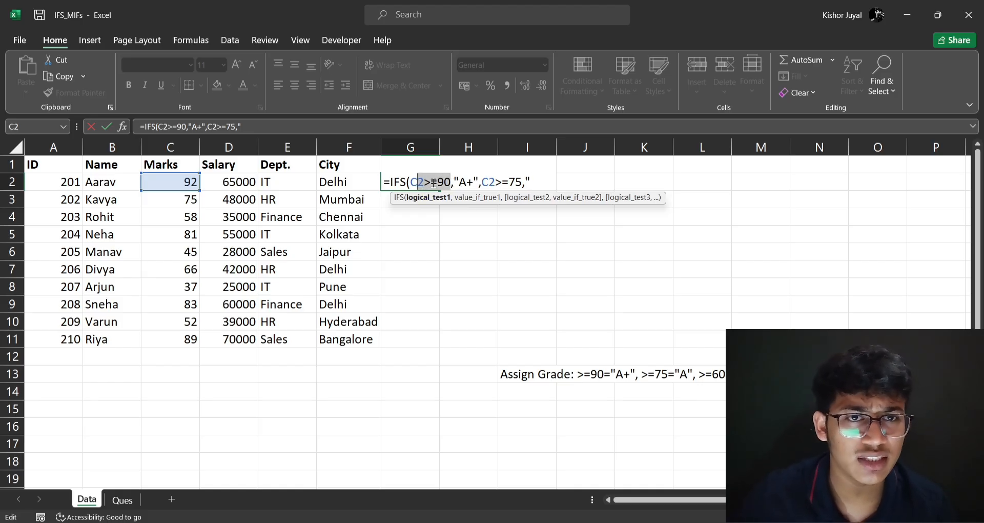
{"action": "left_click", "coordinate": [555, 182]}
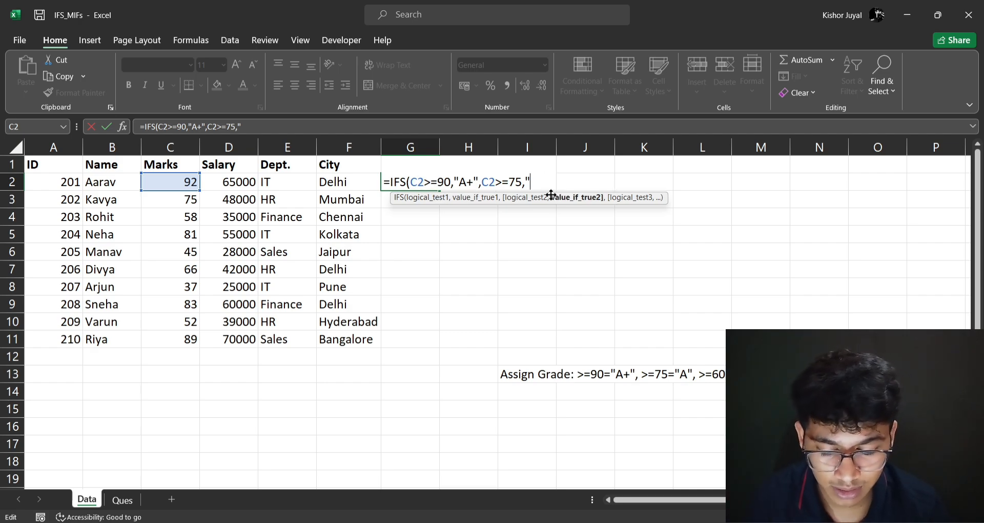
{"action": "type", "text": "A"}
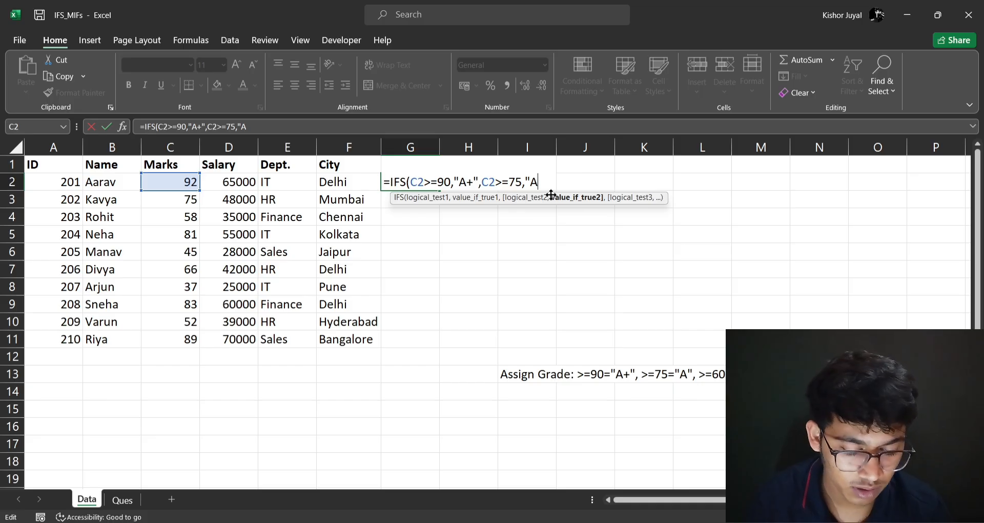
{"action": "type", "text": "\","}
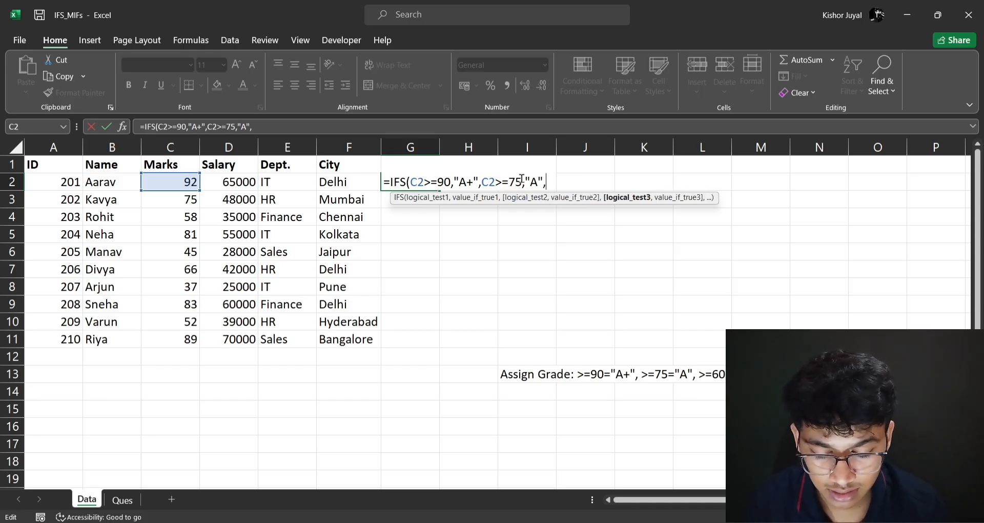
Add C2>=60 as the third logical test in the IFS formula, returning "B".
{"action": "type", "text": ">"}
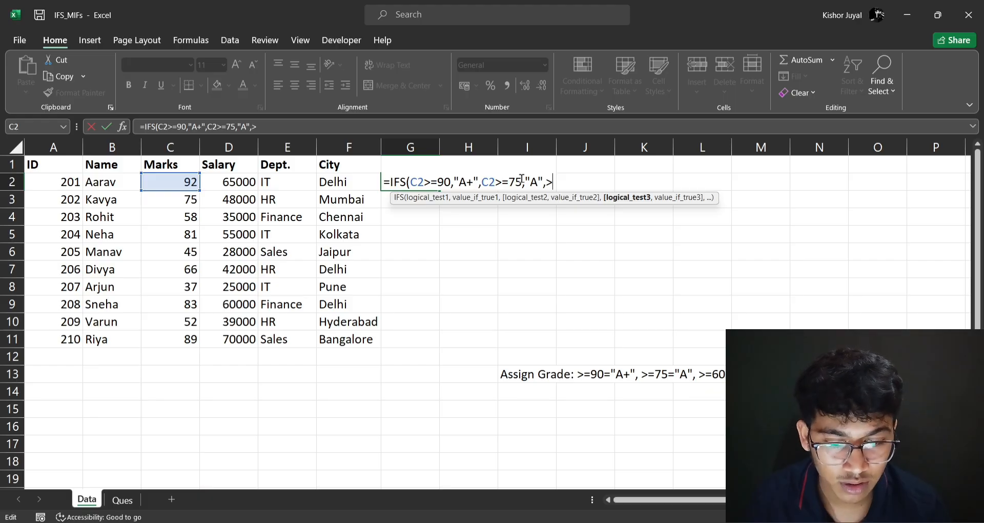
{"action": "key", "text": "BackSpace"}
{"action": "left_click", "coordinate": [186, 182]}
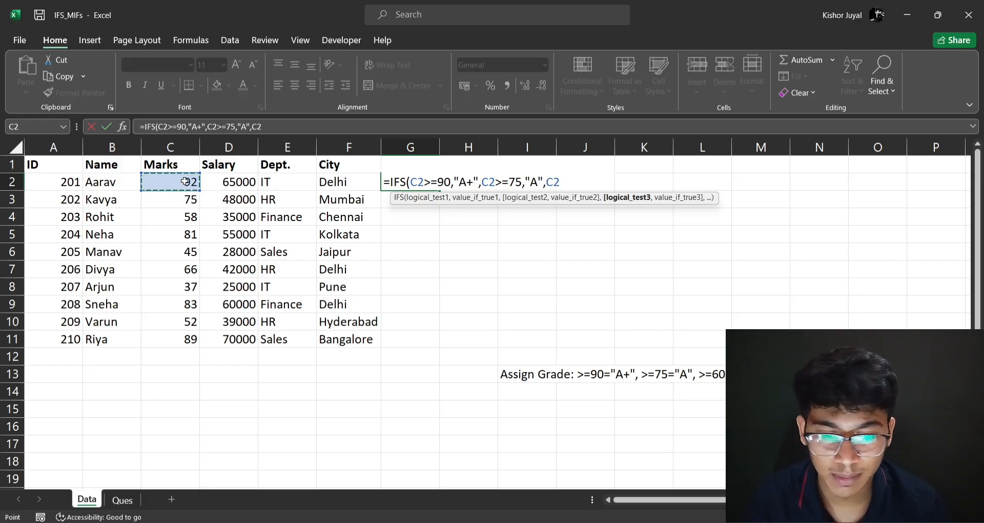
{"action": "type", "text": ">"}
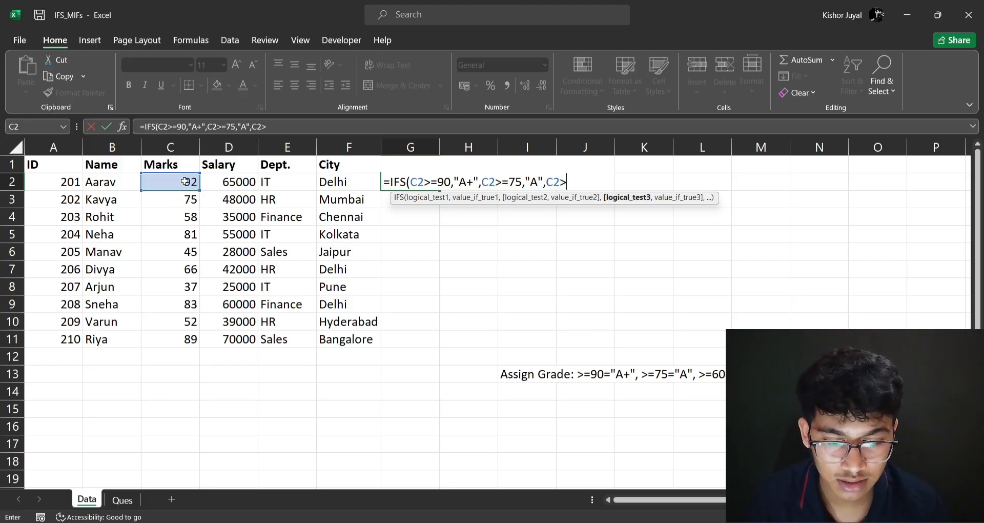
{"action": "type", "text": "=60,"}
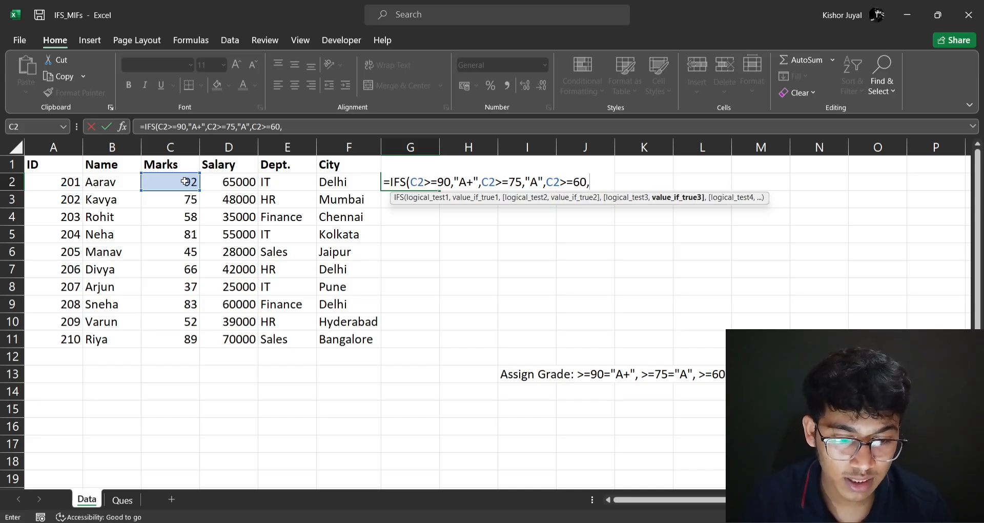
{"action": "type", "text": "\""}
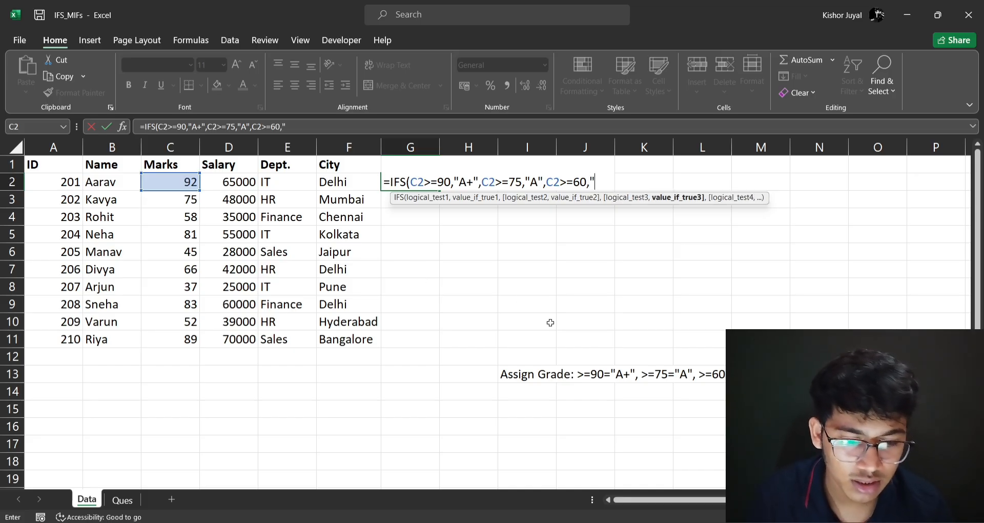
{"action": "type", "text": "B\","}
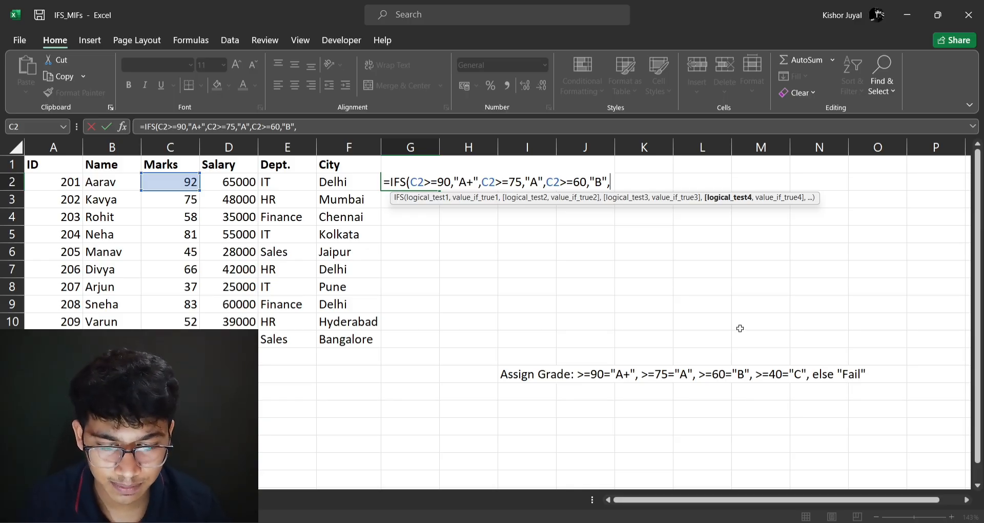
Add C2>=40 as the fourth logical test in the IFS formula, returning "C".
{"action": "left_click", "coordinate": [184, 177]}
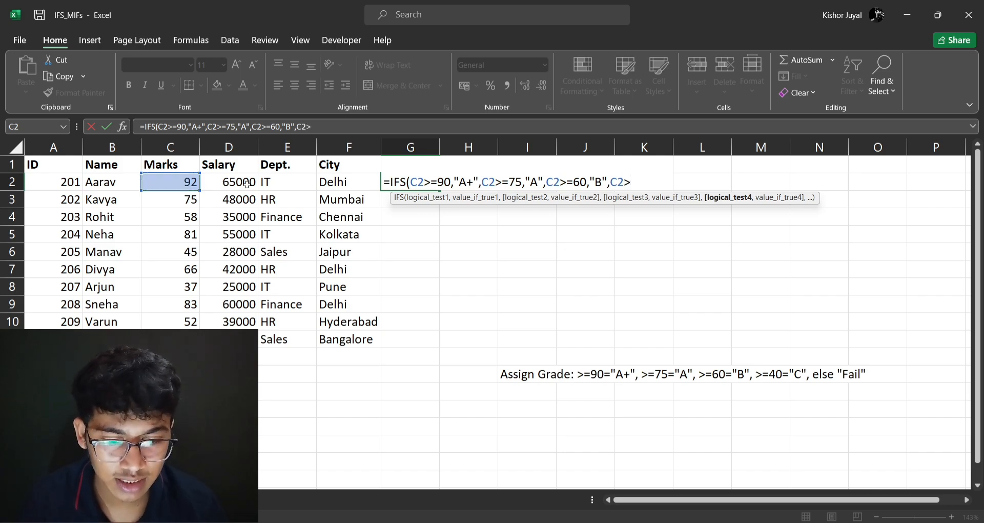
{"action": "type", "text": "=40,"}
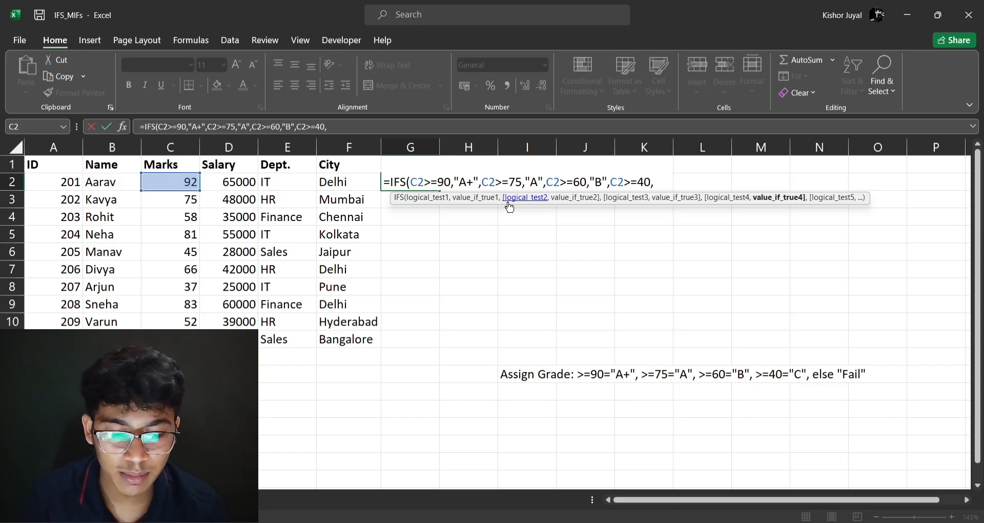
{"action": "type", "text": "\"C"}
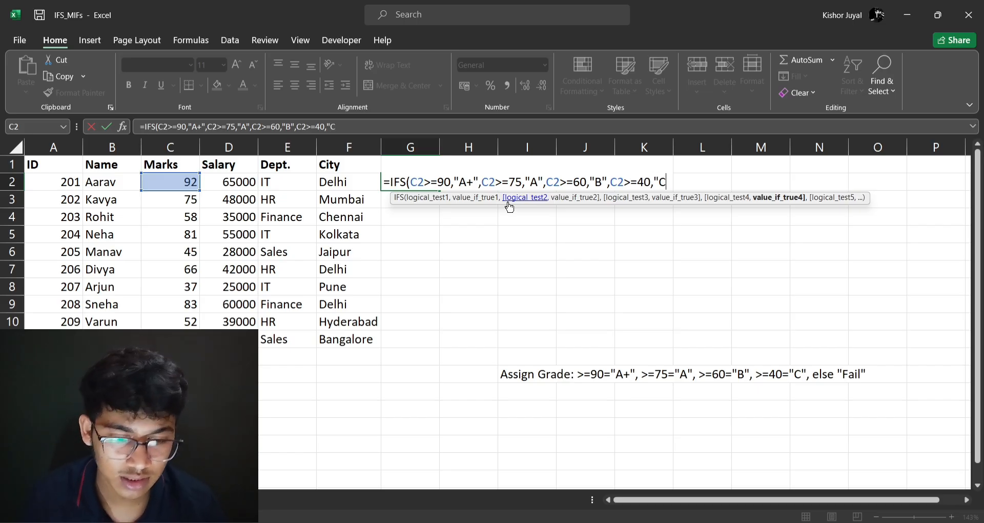
{"action": "type", "text": "\","}
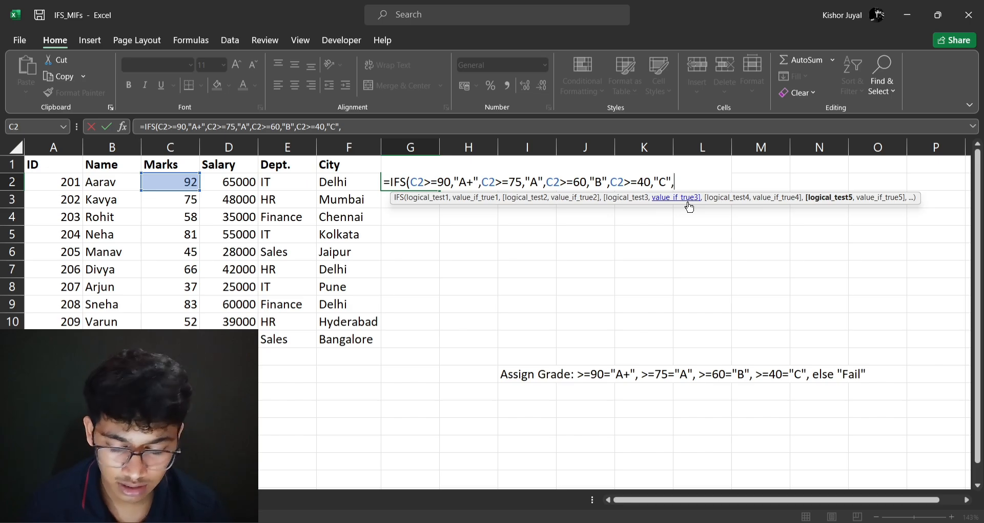
Add C2<40 as the fifth logical test with the result "Fail", and enter the completed IFS formula in G2.
{"action": "left_click", "coordinate": [188, 183]}
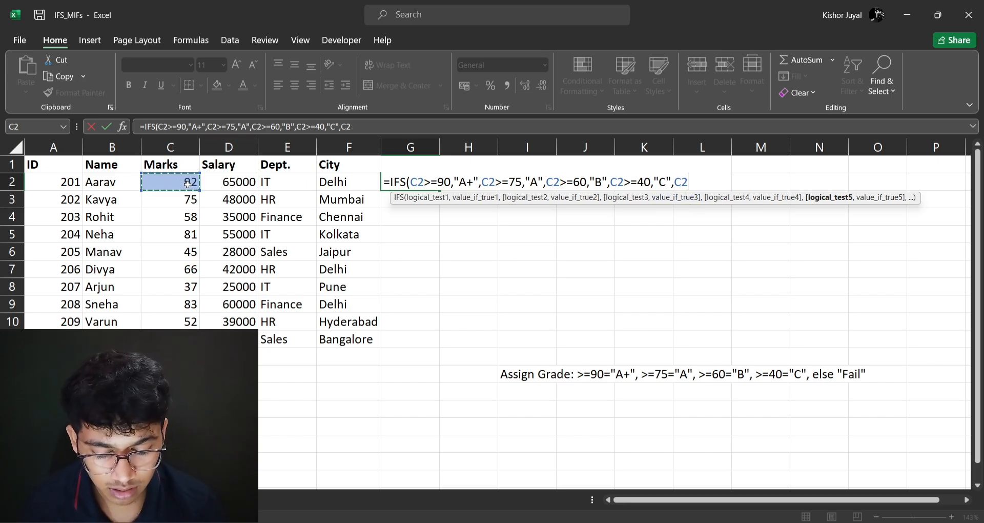
{"action": "type", "text": "<"}
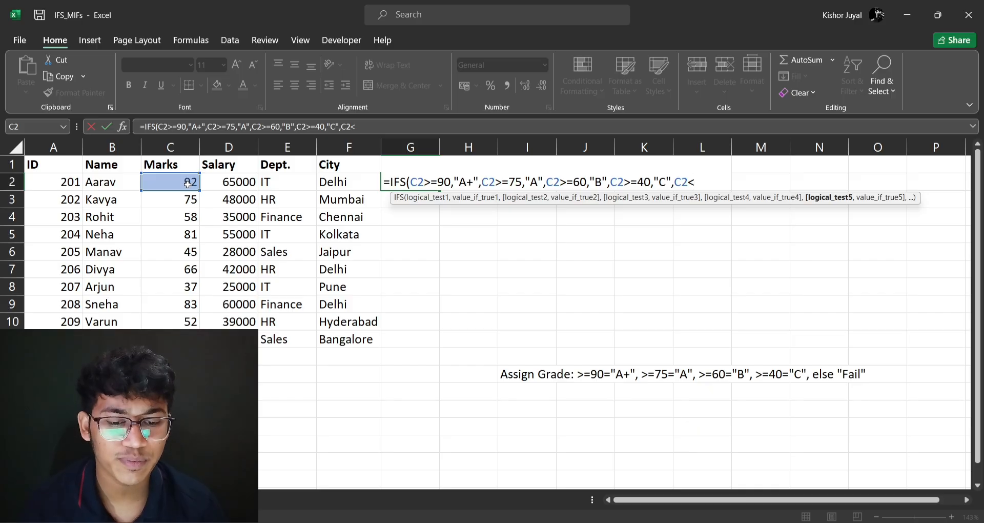
{"action": "key", "text": "BackSpace"}
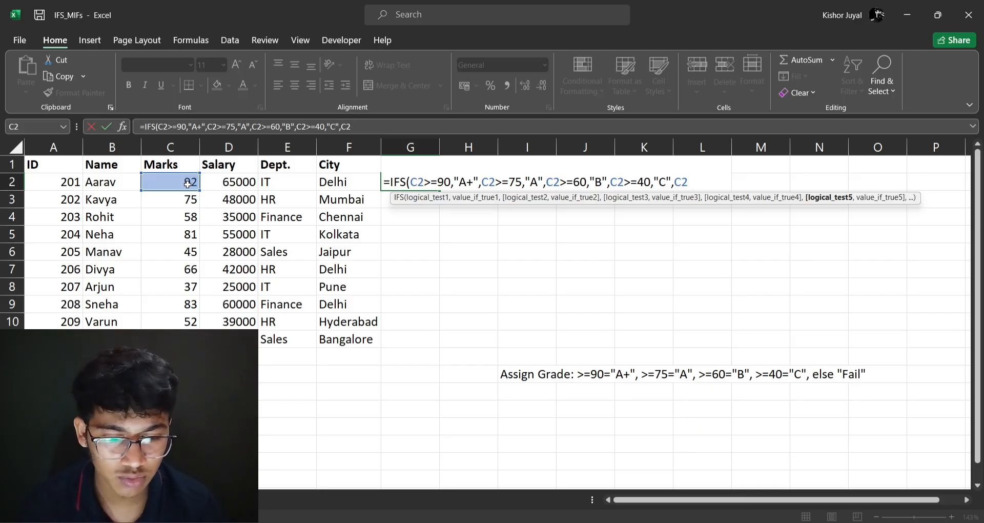
{"action": "type", "text": "<"}
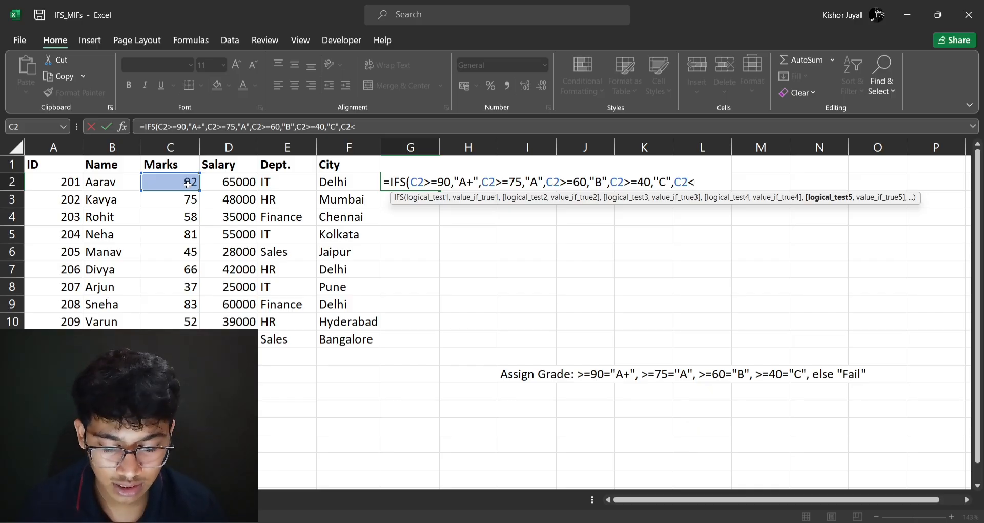
{"action": "type", "text": "40,"}
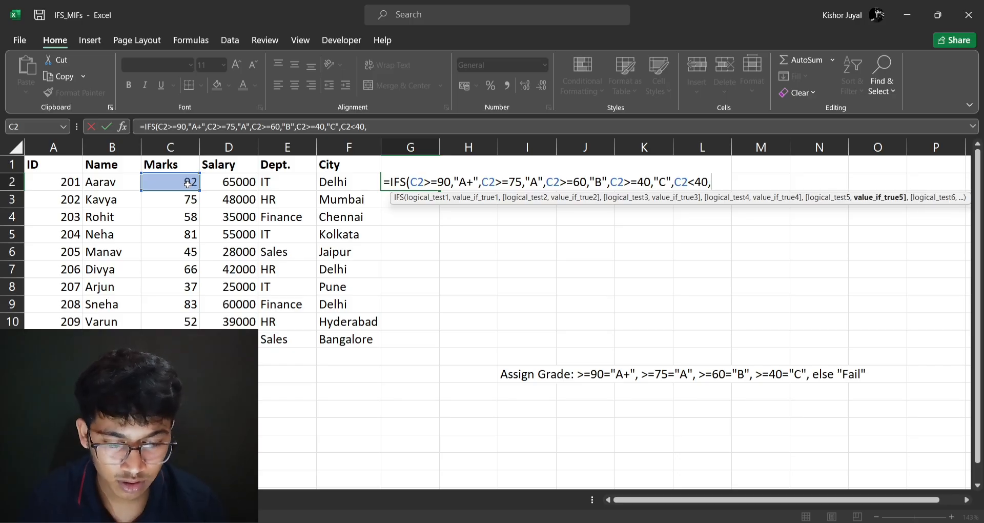
{"action": "type", "text": "\""}
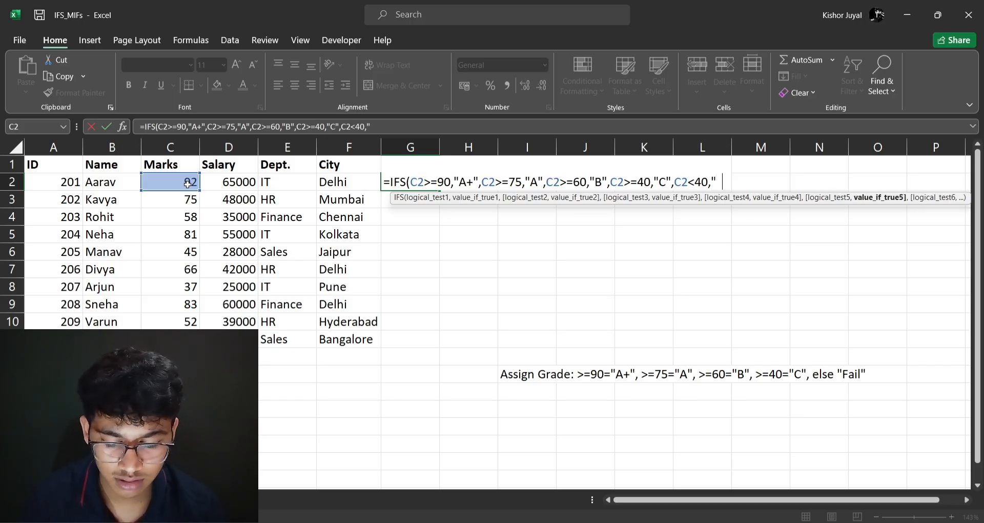
{"action": "type", "text": "Fail\""}
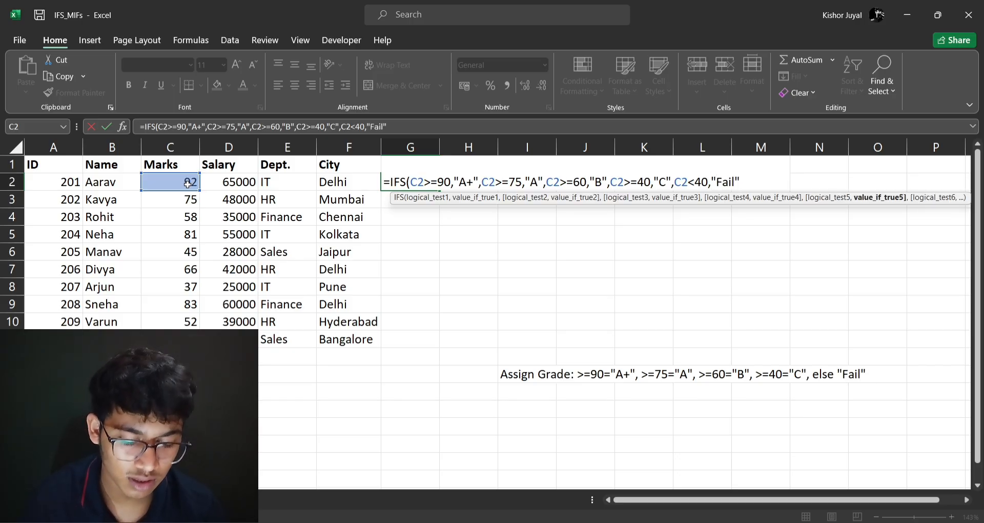
{"action": "type", "text": ")"}
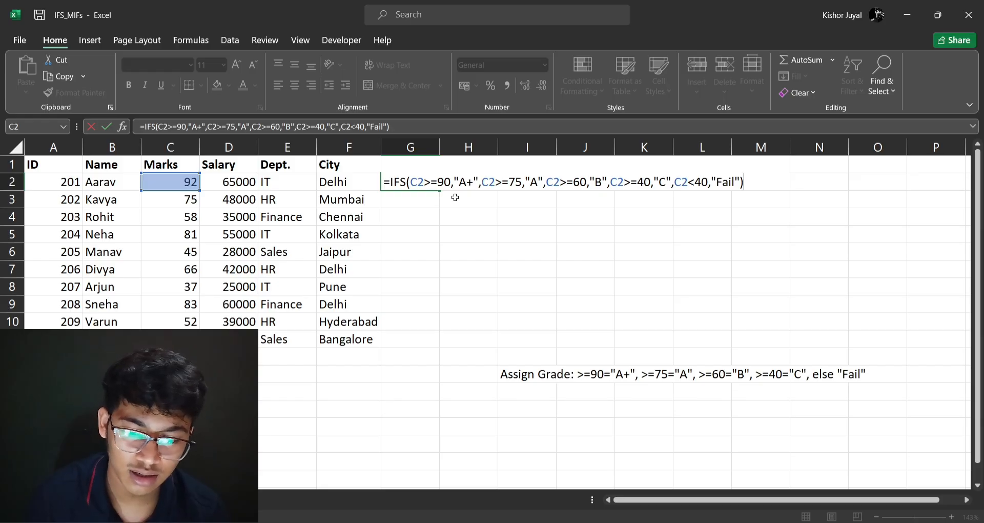
{"action": "key", "text": "ctrl+Return"}
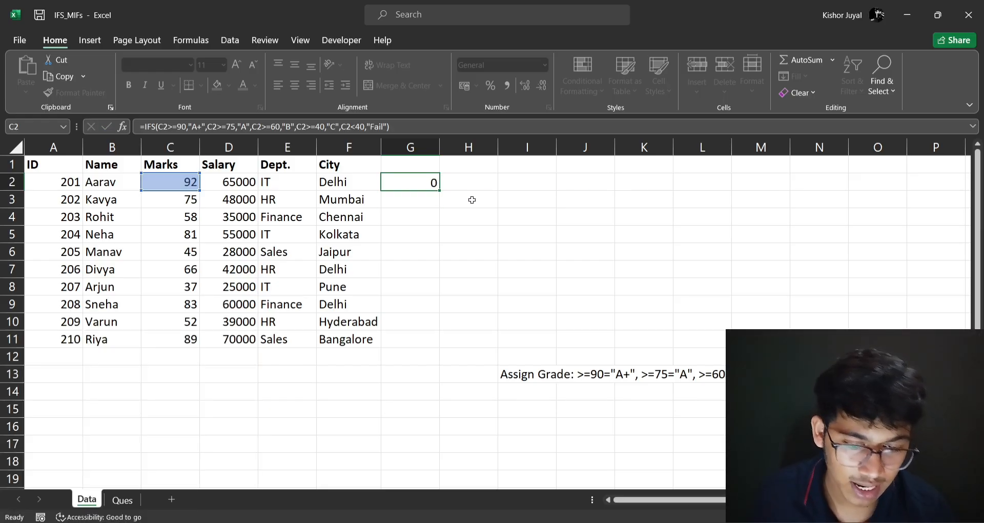
{"action": "key", "text": "Return"}
Fill the IFS grade formula from G2 down to G11.
{"action": "left_click", "coordinate": [406, 183]}
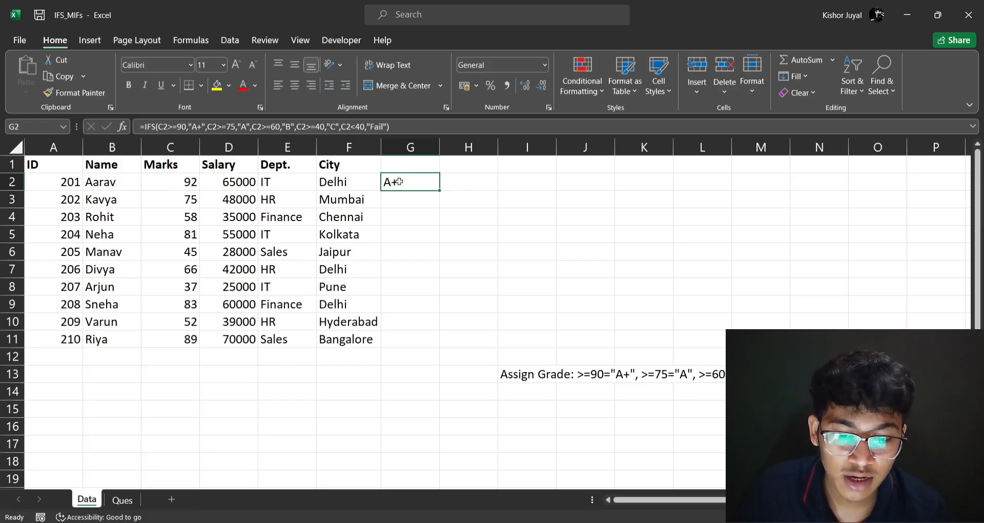
{"action": "double_click", "coordinate": [440, 191]}
{"action": "left_click", "coordinate": [500, 259]}
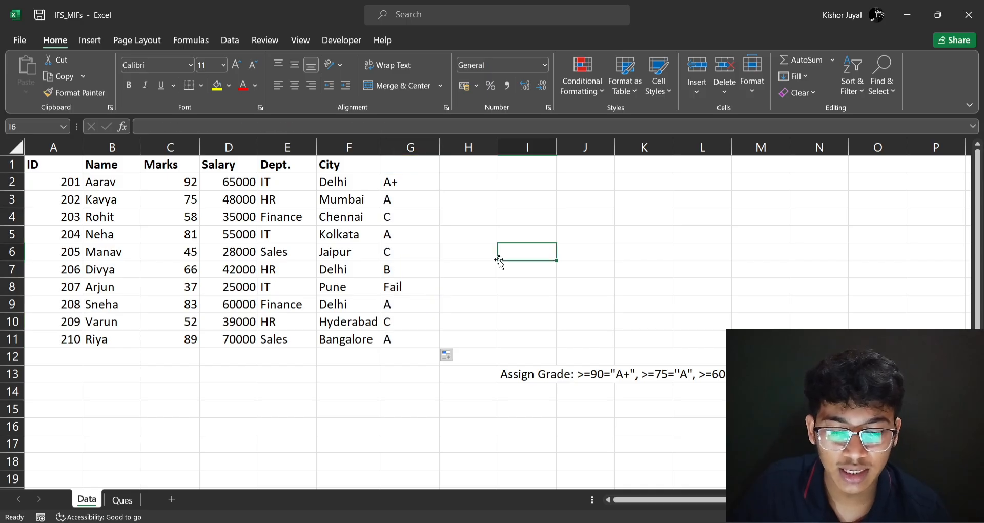
Compare the grade in G8 with the mark in C8, and review the grades in G2:G5.
{"action": "left_click", "coordinate": [410, 286]}
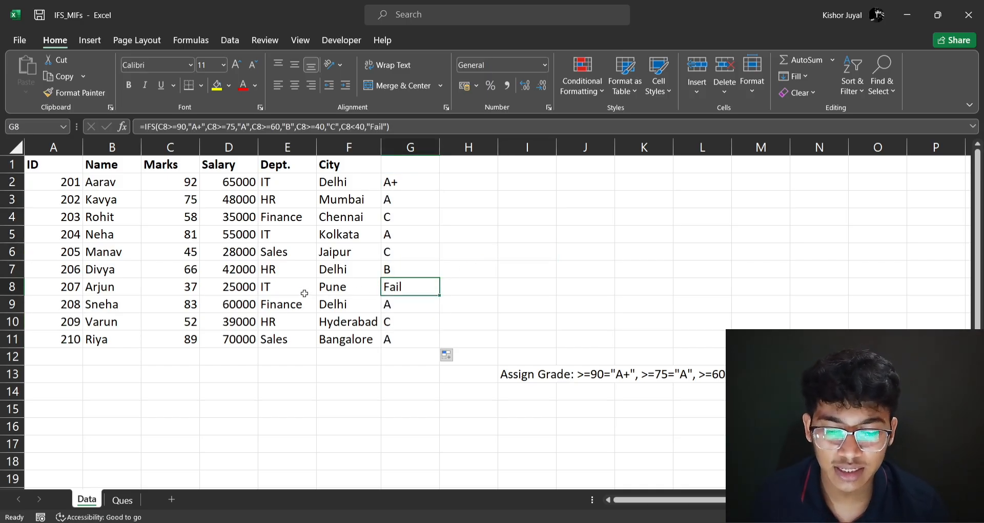
{"action": "left_click", "coordinate": [185, 289]}
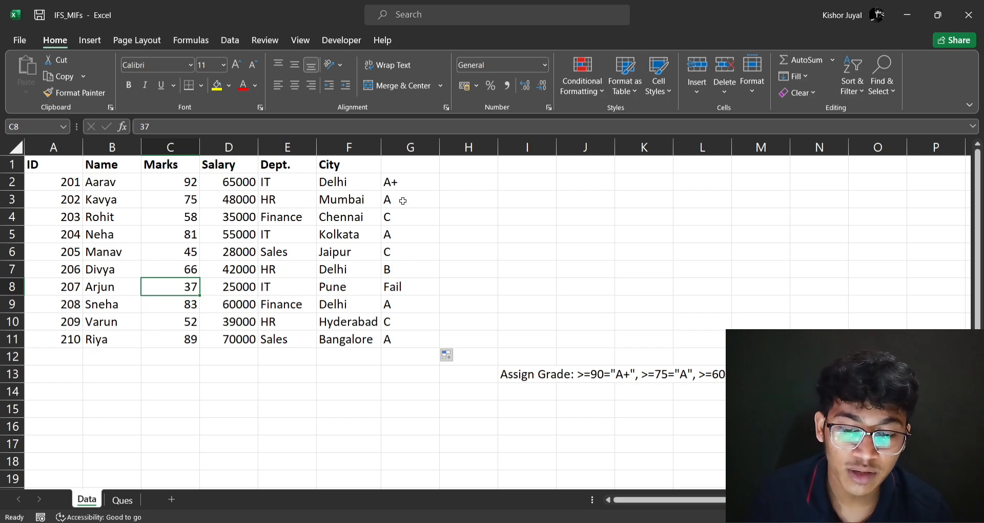
{"action": "left_click_drag", "start_coordinate": [404, 183], "coordinate": [408, 232]}
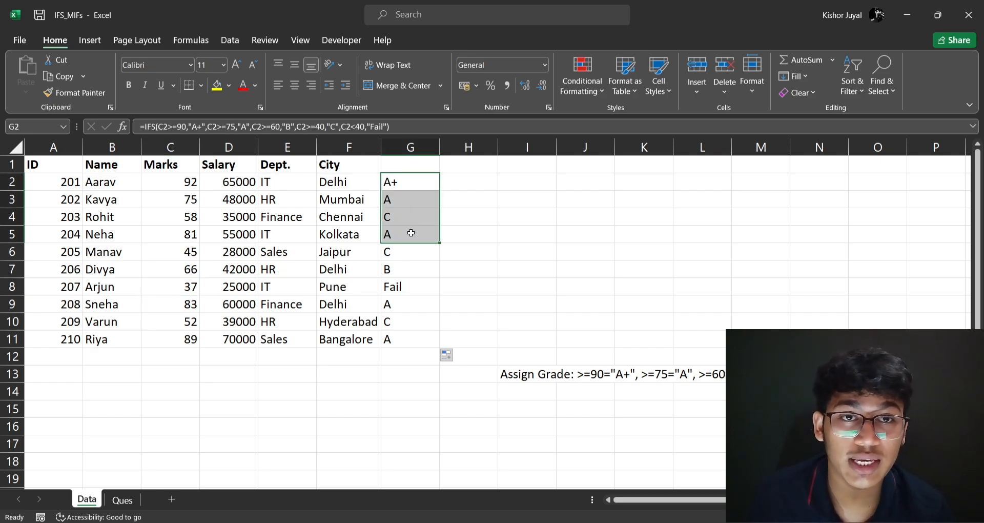
{"action": "left_click", "coordinate": [502, 213]}
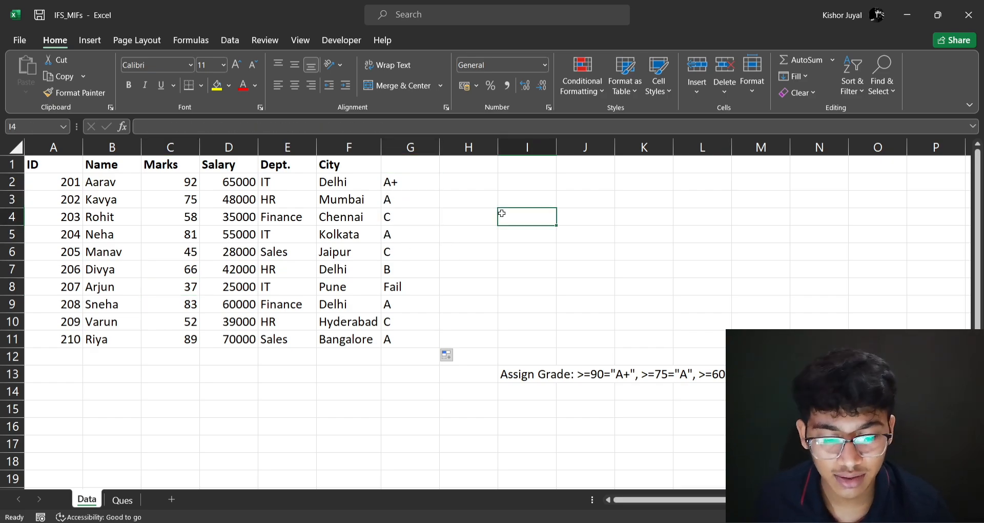
Show the formula list on the Ques sheet and select the IFS formula with AND conditions in C6.
{"action": "left_click", "coordinate": [118, 498]}
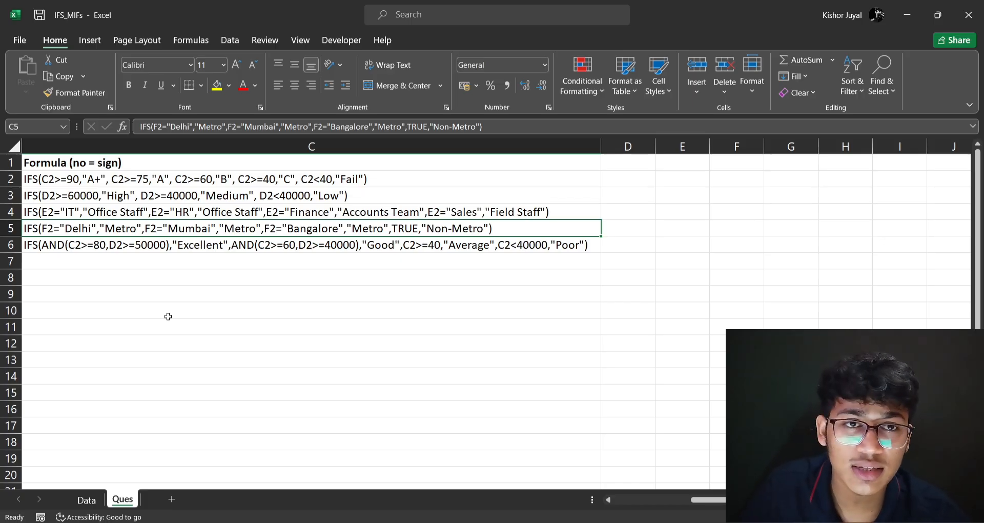
{"action": "left_click", "coordinate": [190, 248]}
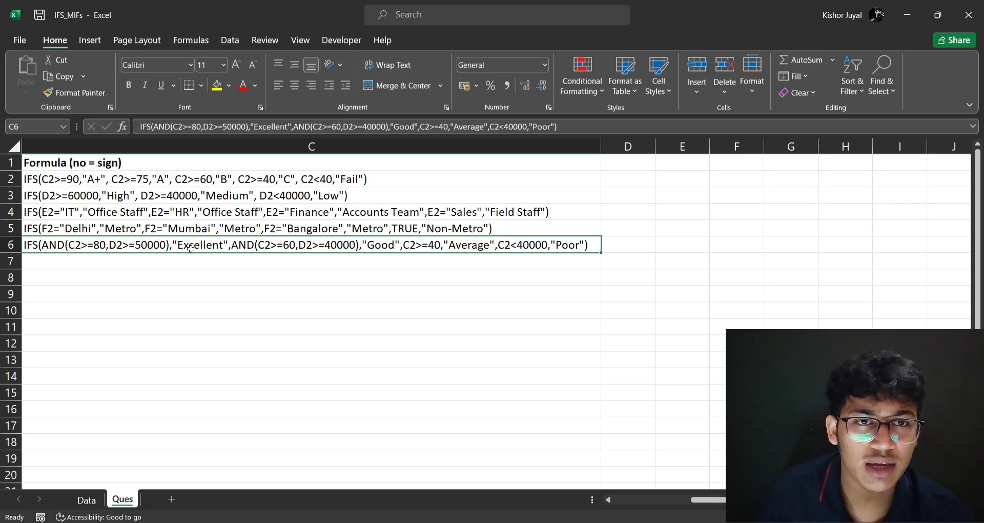
Examine the IFS formulas in C2:C6 of the Ques sheet, ending on the salary formula in C3.
{"action": "left_click", "coordinate": [210, 228]}
{"action": "left_click", "coordinate": [185, 245]}
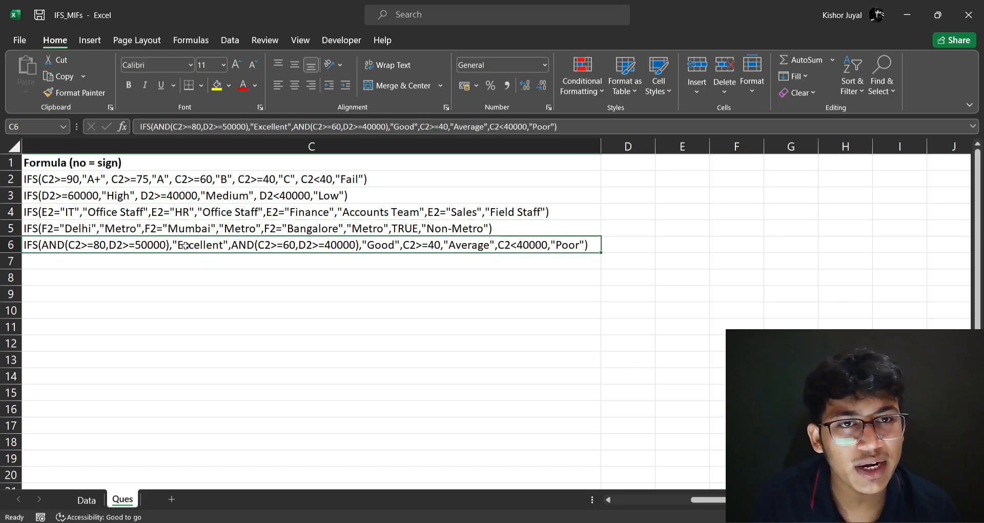
{"action": "left_click", "coordinate": [225, 177]}
{"action": "left_click_drag", "start_coordinate": [183, 219], "coordinate": [179, 238]}
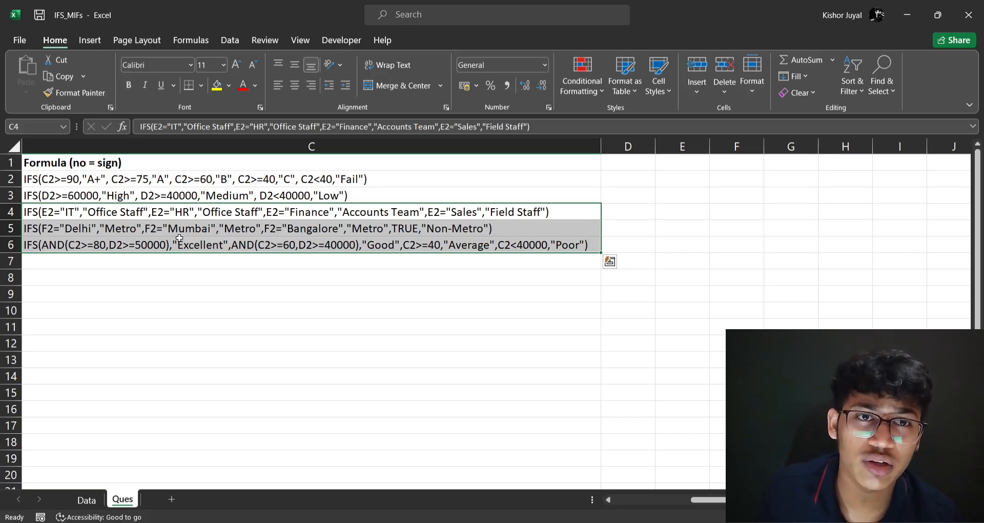
{"action": "left_click_drag", "start_coordinate": [197, 183], "coordinate": [184, 241]}
{"action": "left_click", "coordinate": [256, 263]}
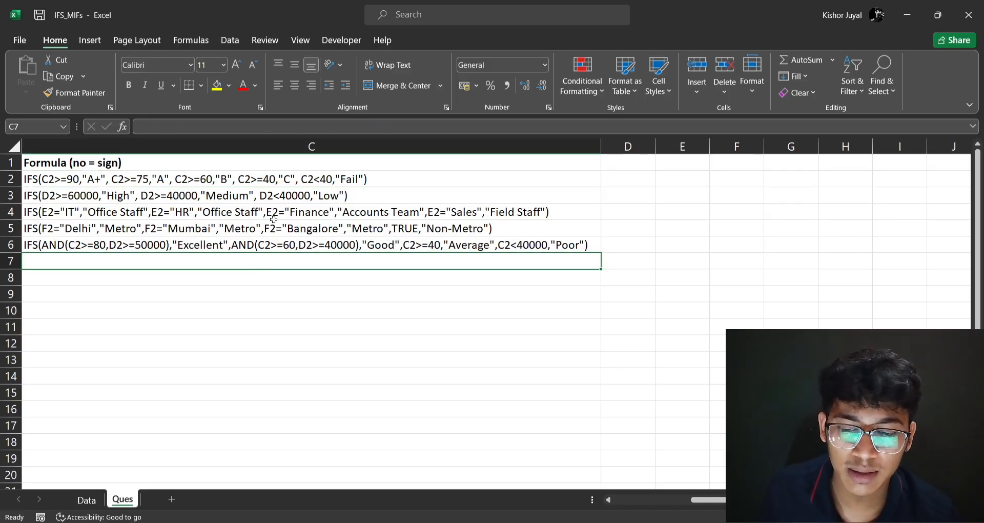
{"action": "left_click_drag", "start_coordinate": [329, 175], "coordinate": [324, 210]}
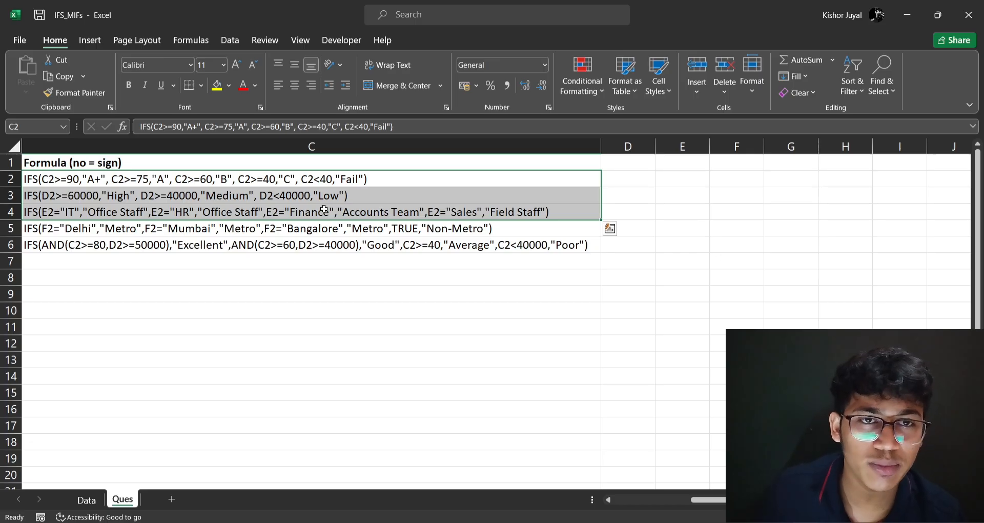
{"action": "left_click", "coordinate": [291, 182]}
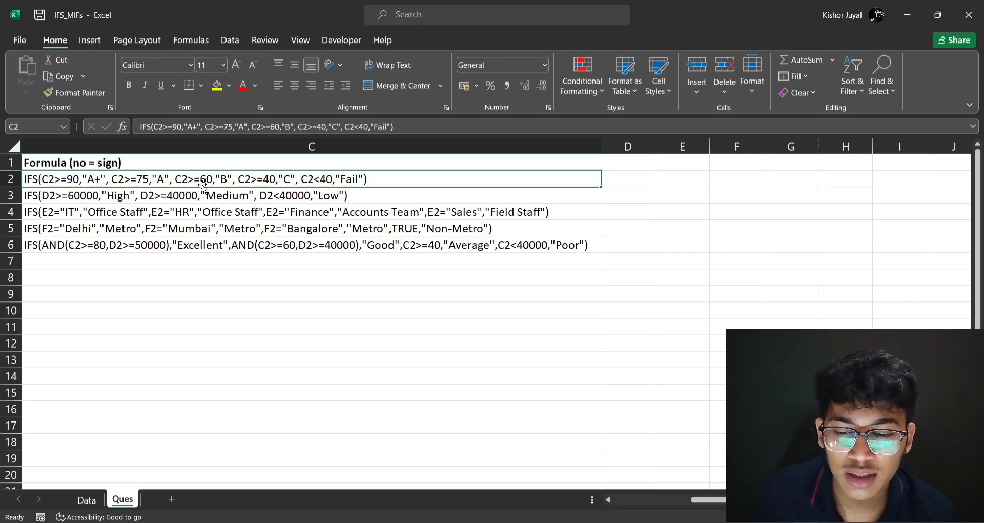
{"action": "left_click", "coordinate": [132, 196]}
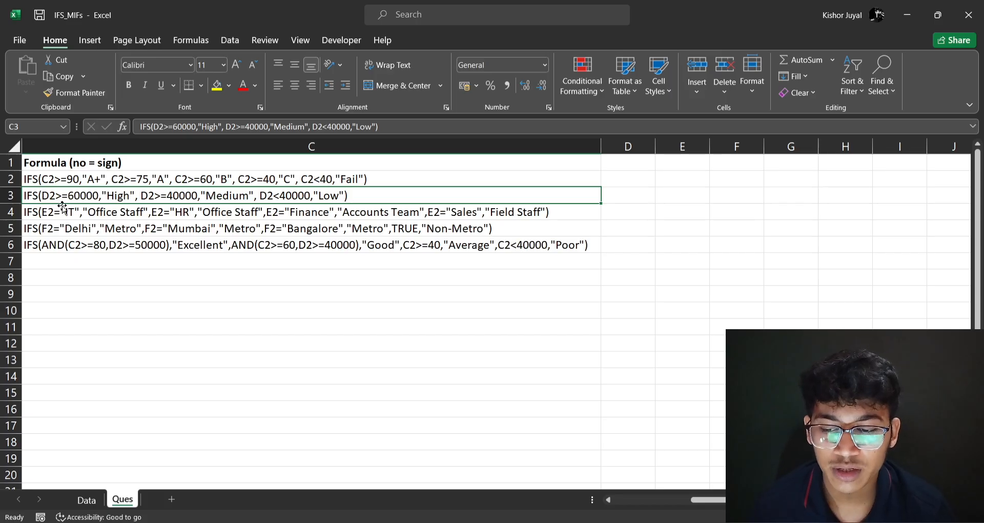
Review the question texts in column B, including the salary classification in B3 and the department classification in B4.
{"action": "scroll", "coordinate": [84, 197], "scroll_direction": "left", "scroll_amount": 3}
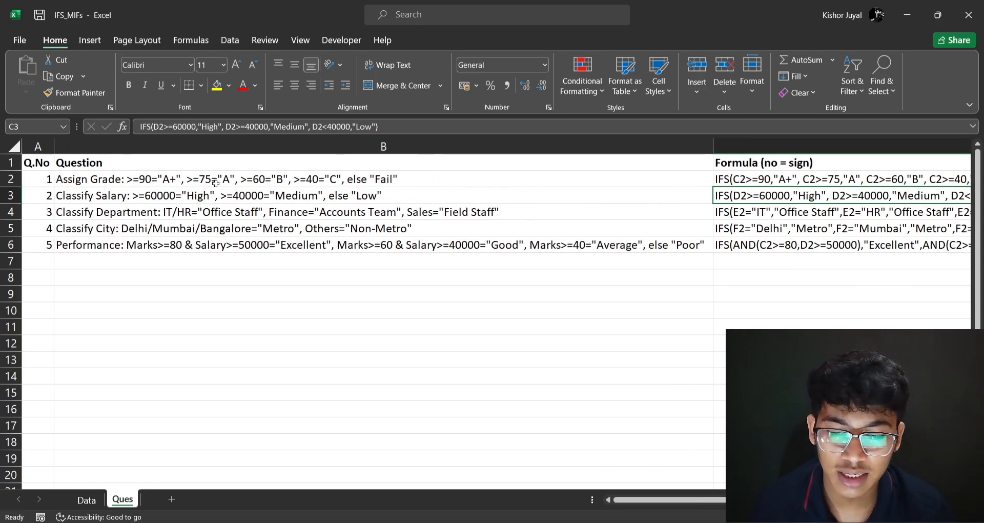
{"action": "left_click", "coordinate": [245, 192]}
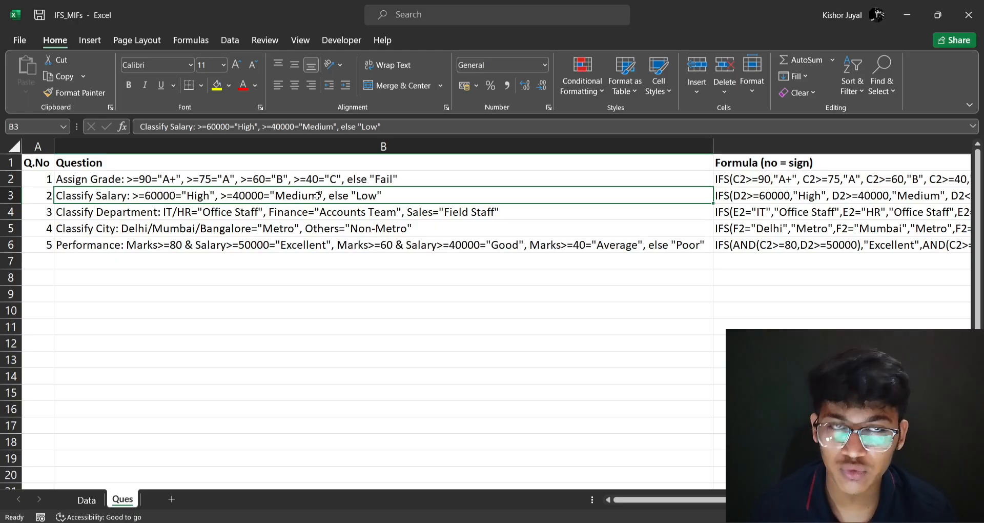
{"action": "left_click", "coordinate": [121, 215]}
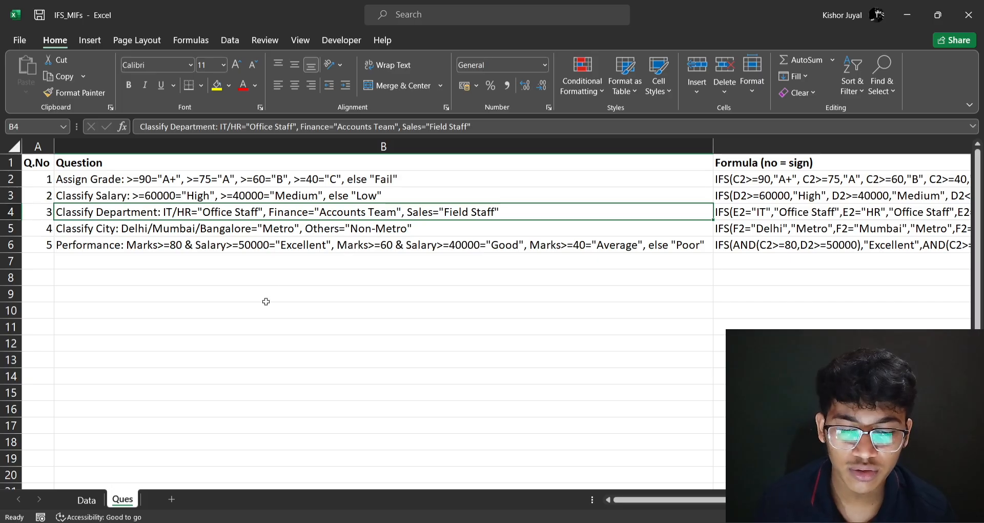
Clear the grade formulas from G2:G11 on the Data sheet.
{"action": "left_click", "coordinate": [87, 500]}
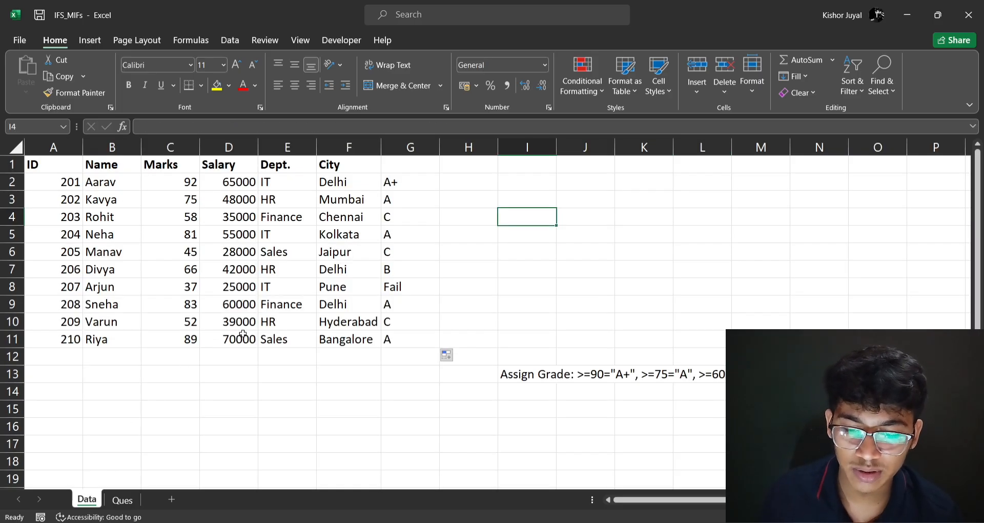
{"action": "left_click_drag", "start_coordinate": [417, 177], "coordinate": [386, 339]}
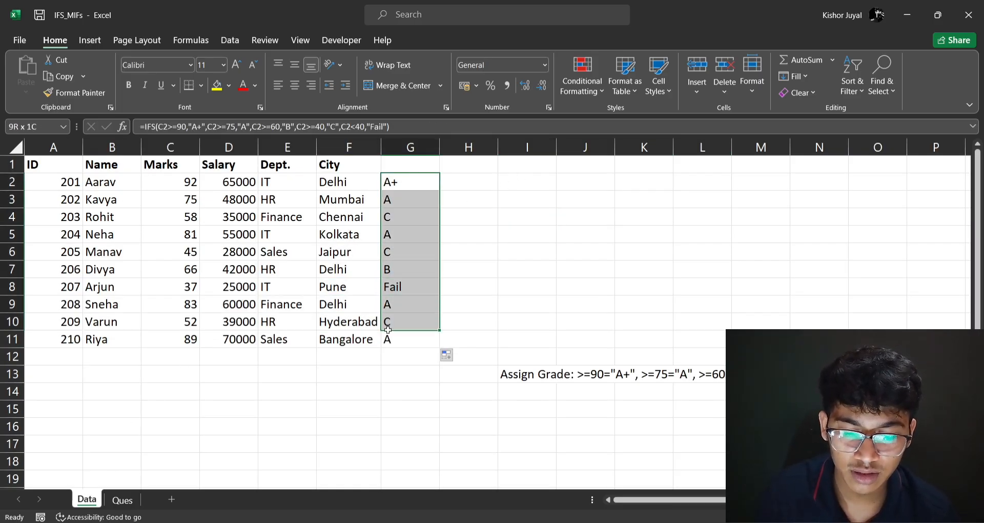
{"action": "key", "text": "Delete"}
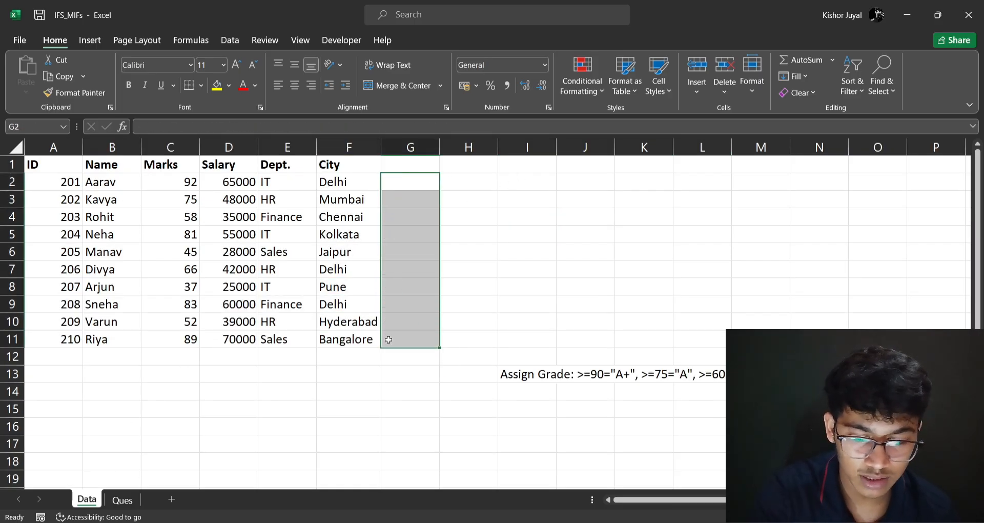
Copy the department classification question from B4 of the Ques sheet into I14 on the Data sheet.
{"action": "left_click", "coordinate": [122, 499]}
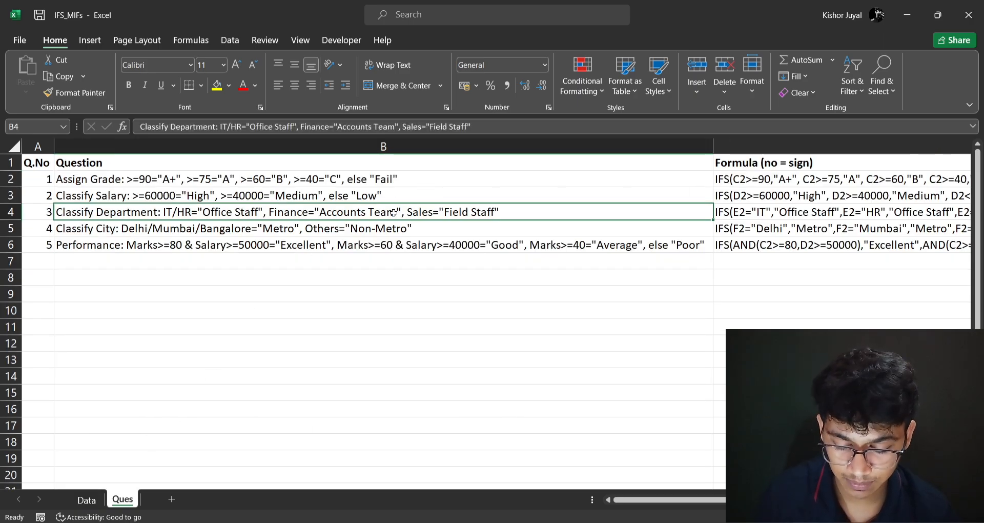
{"action": "key", "text": "ctrl+c"}
{"action": "left_click", "coordinate": [87, 500]}
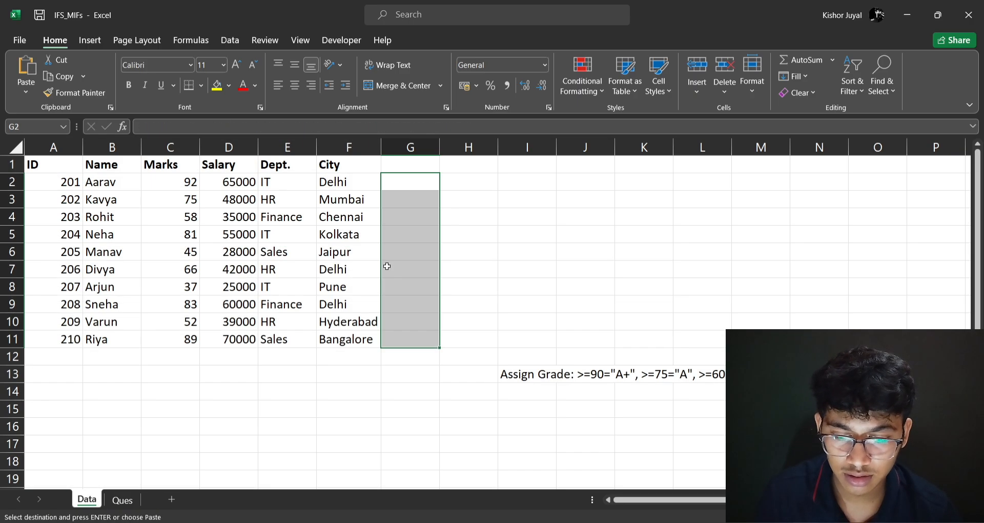
{"action": "left_click", "coordinate": [515, 387]}
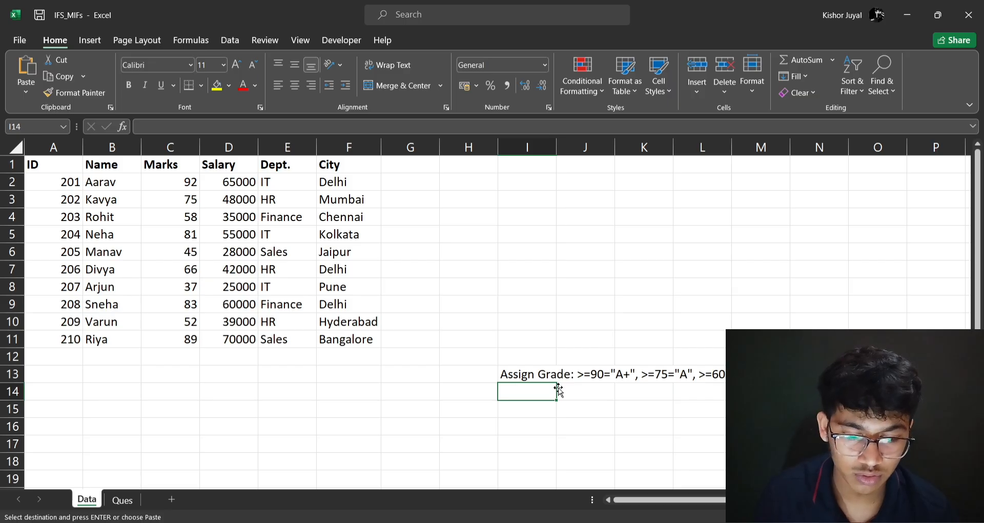
{"action": "key", "text": "ctrl+v"}
{"action": "left_click", "coordinate": [514, 280]}
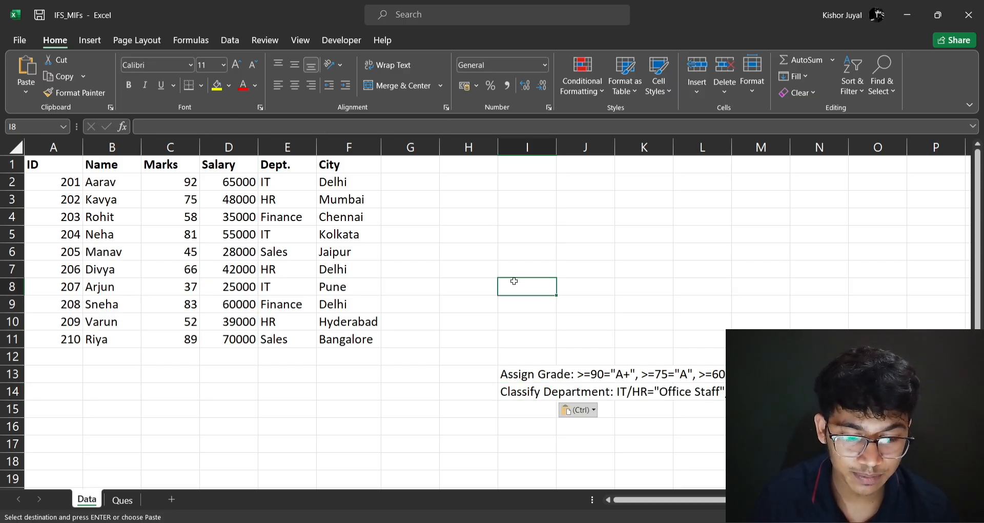
Start an IFS formula in G2 with E2="IT" as the first logical test.
{"action": "left_click", "coordinate": [398, 186]}
{"action": "type", "text": "="}
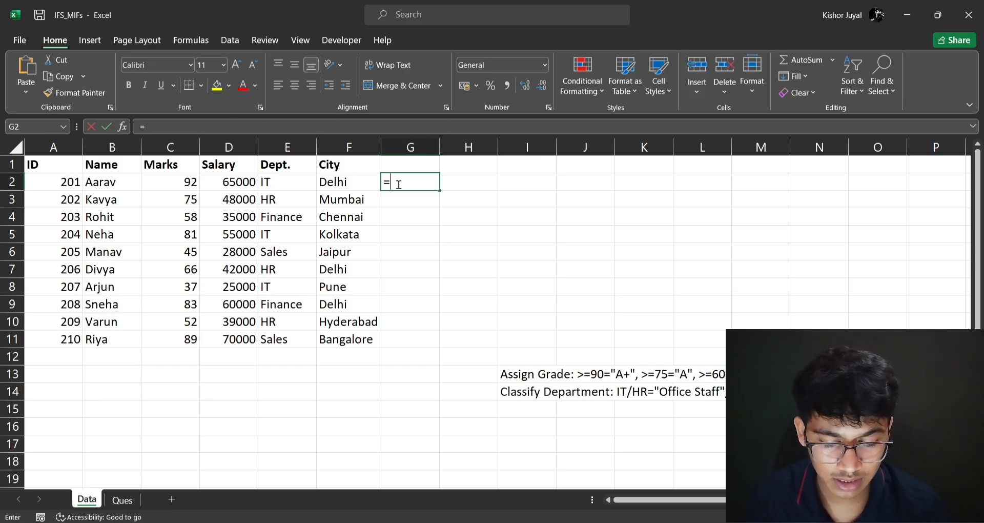
{"action": "type", "text": "ifs"}
{"action": "key", "text": "Tab"}
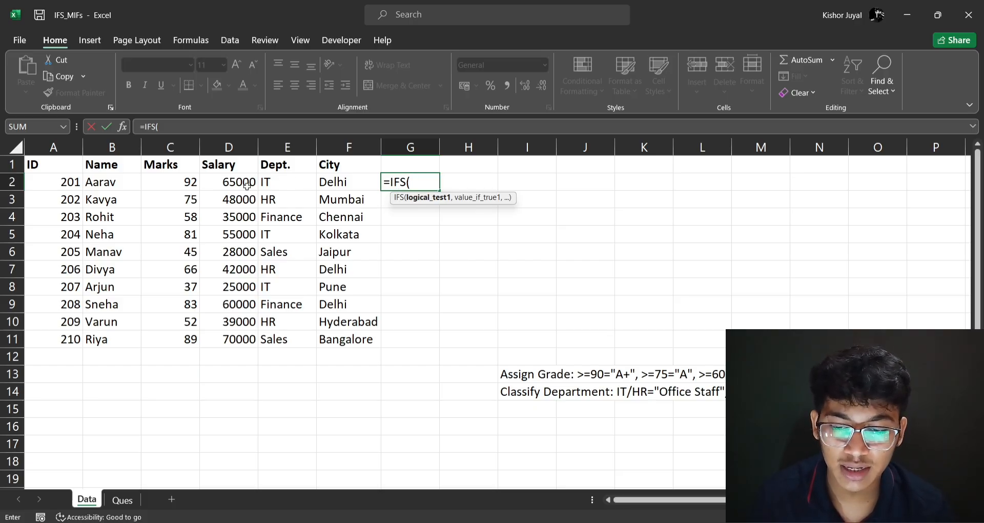
{"action": "left_click", "coordinate": [298, 180]}
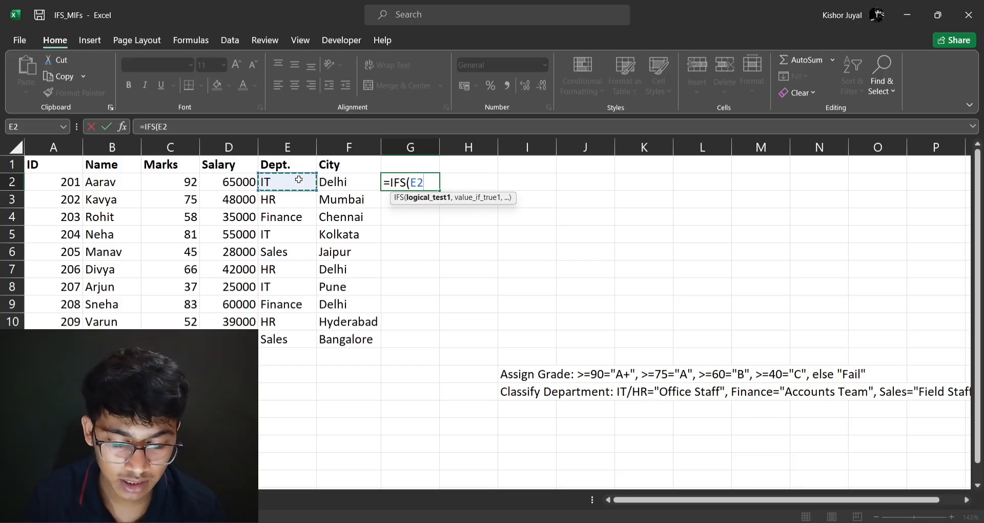
{"action": "type", "text": "+"}
{"action": "key", "text": "BackSpace"}
{"action": "type", "text": "="}
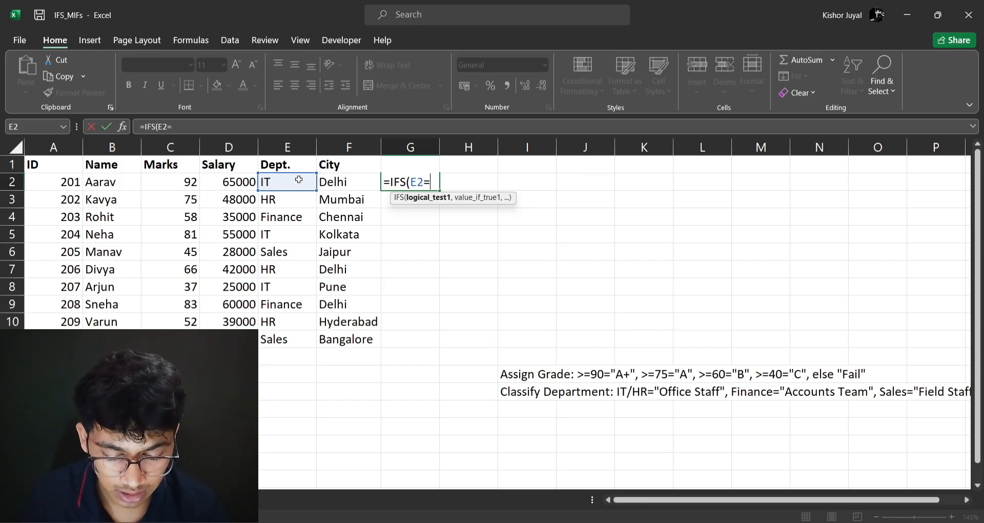
{"action": "type", "text": "\""}
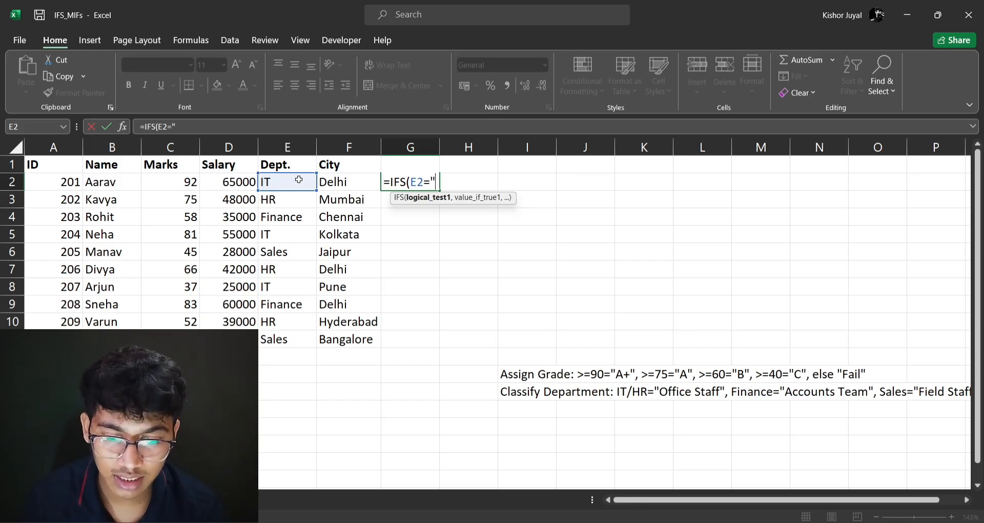
{"action": "type", "text": "IT\","}
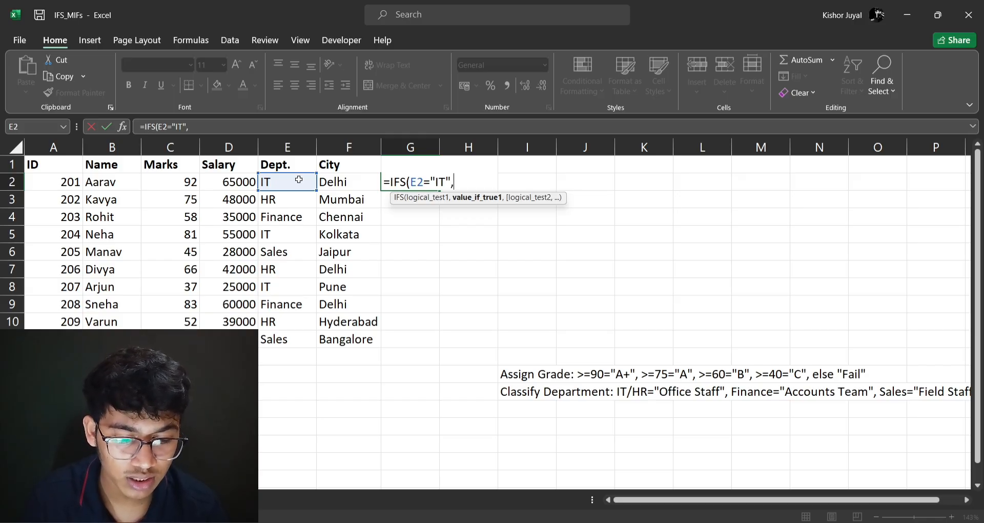
Add "Office Staff" as the result for the IT test in the G2 formula.
{"action": "type", "text": "P"}
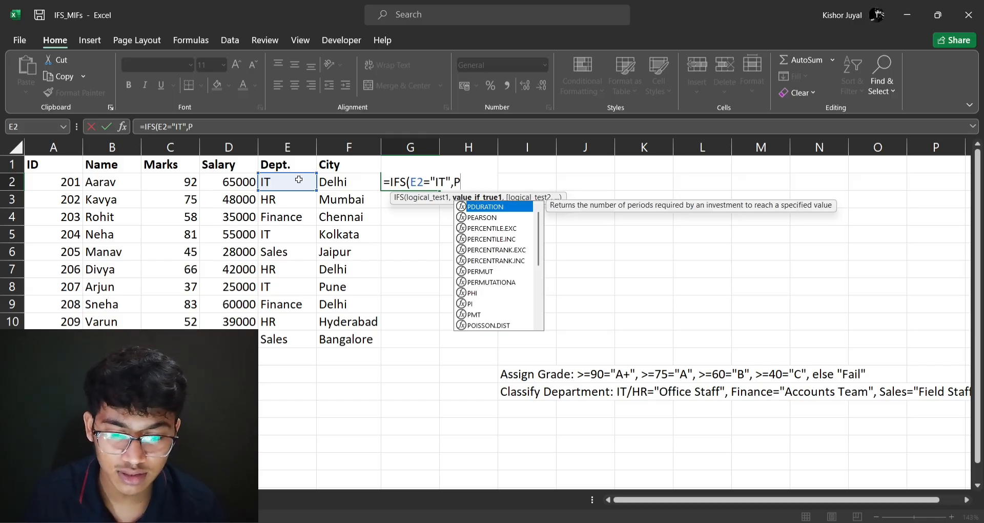
{"action": "key", "text": "BackSpace"}
{"action": "type", "text": "\""}
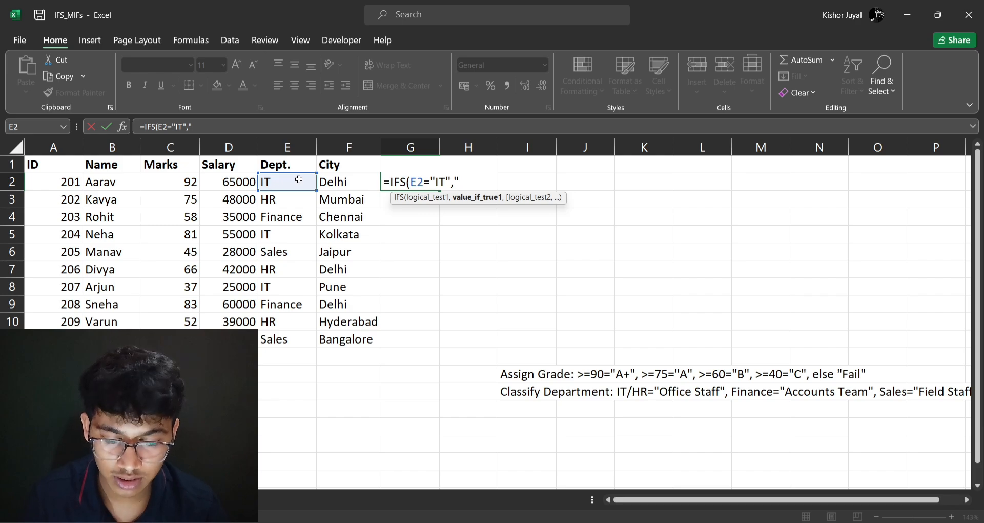
{"action": "type", "text": "Office "}
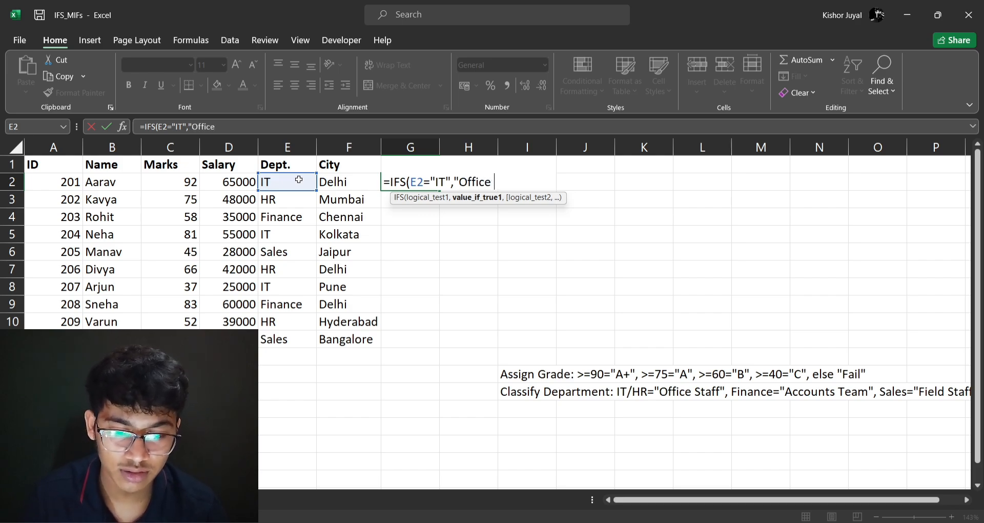
{"action": "type", "text": "Stagg"}
{"action": "key", "text": "BackSpace"}
{"action": "key", "text": "BackSpace"}
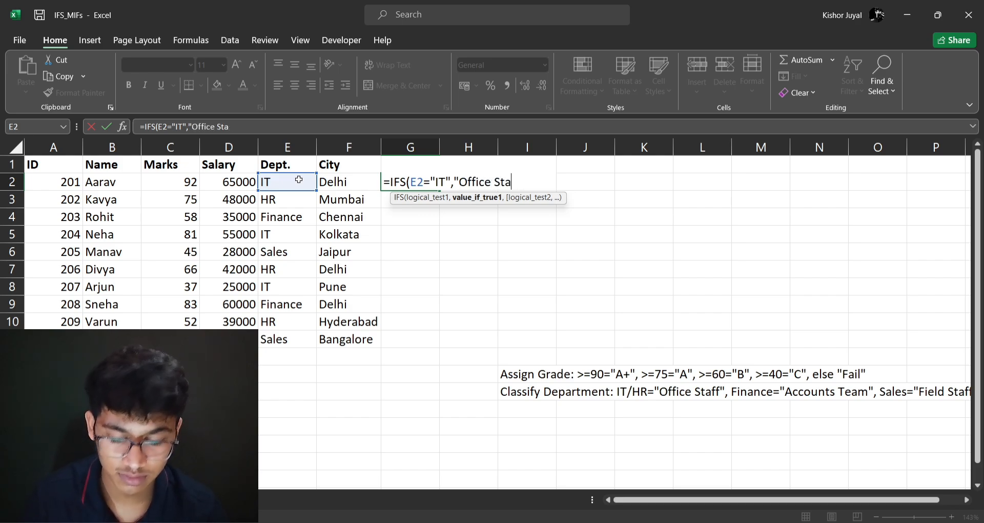
{"action": "type", "text": "ff\","}
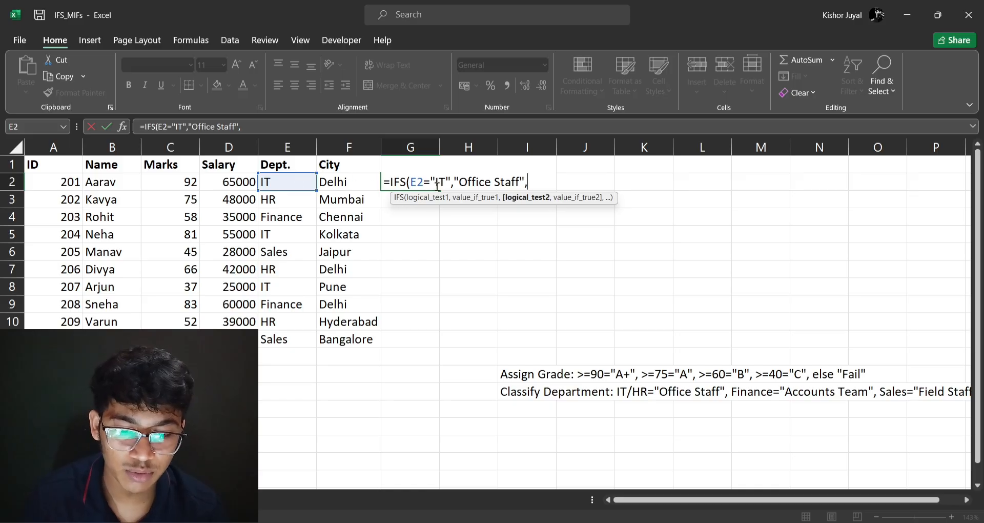
Add E2="HR" as the second logical test in the G2 formula.
{"action": "left_click", "coordinate": [291, 180]}
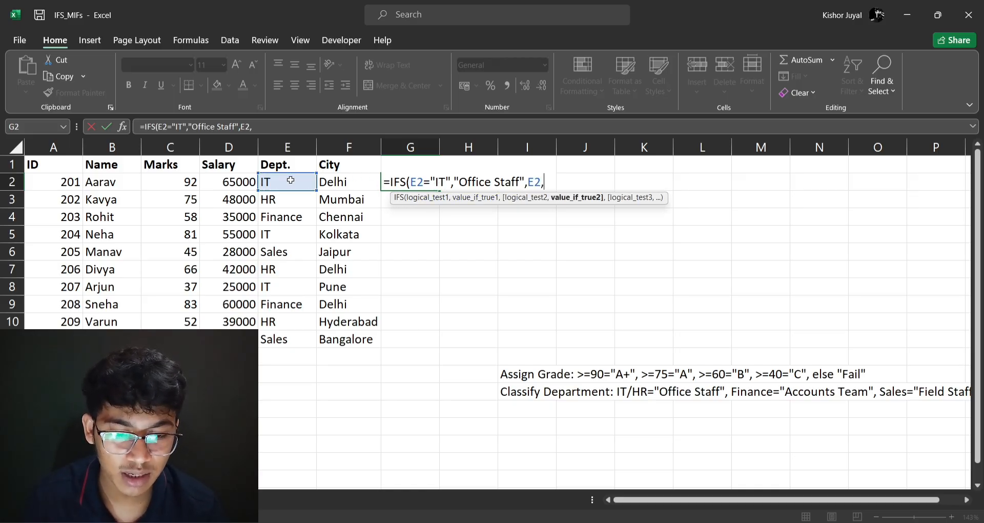
{"action": "type", "text": "="}
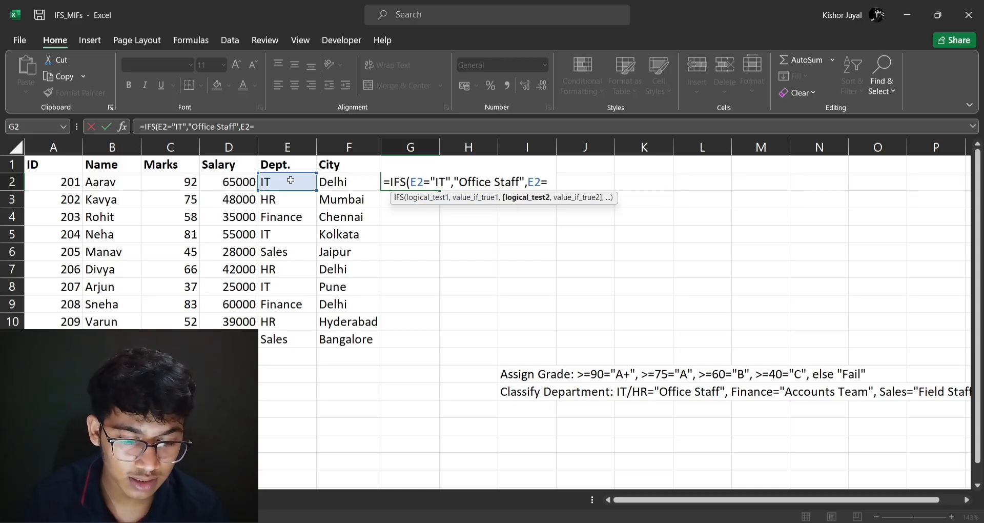
{"action": "type", "text": "\"HR\","}
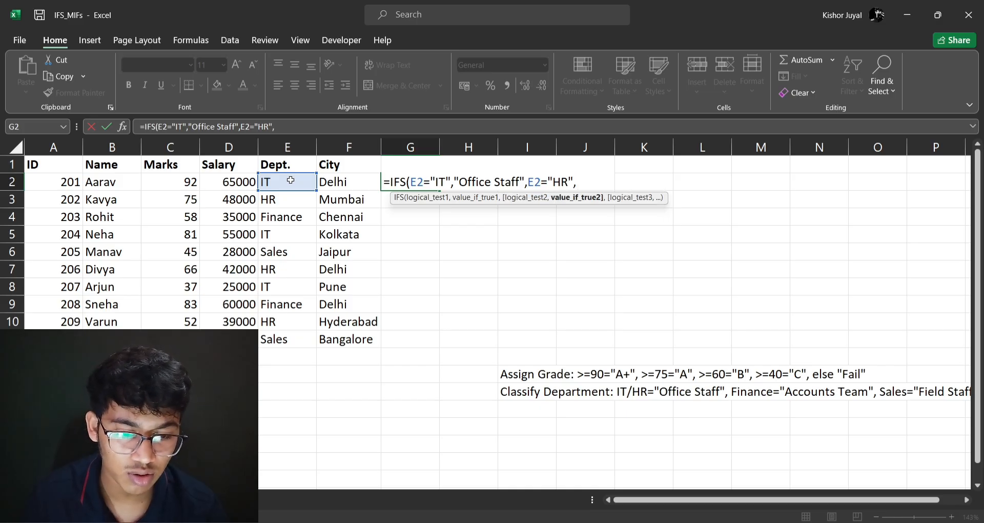
{"action": "key", "text": "BackSpace"}
{"action": "type", "text": "."}
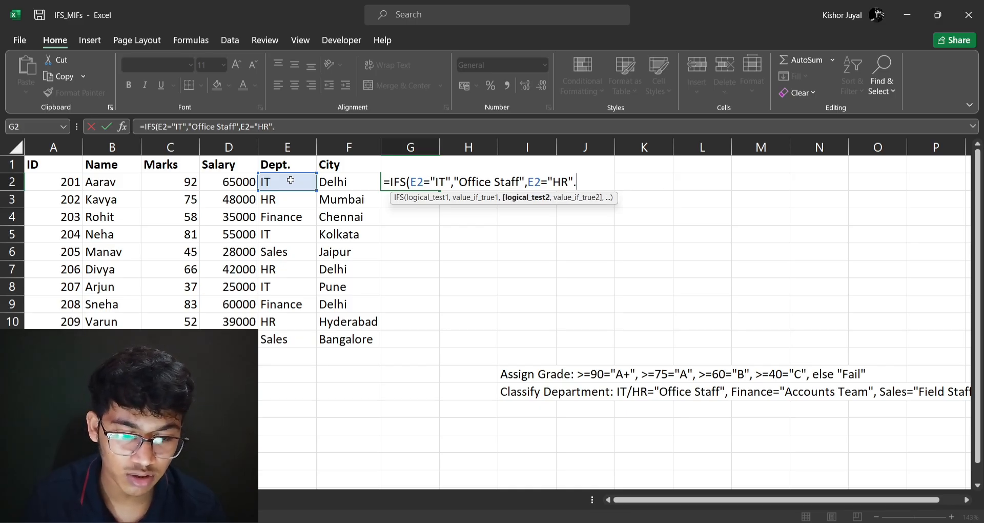
{"action": "key", "text": "BackSpace"}
{"action": "type", "text": ","}
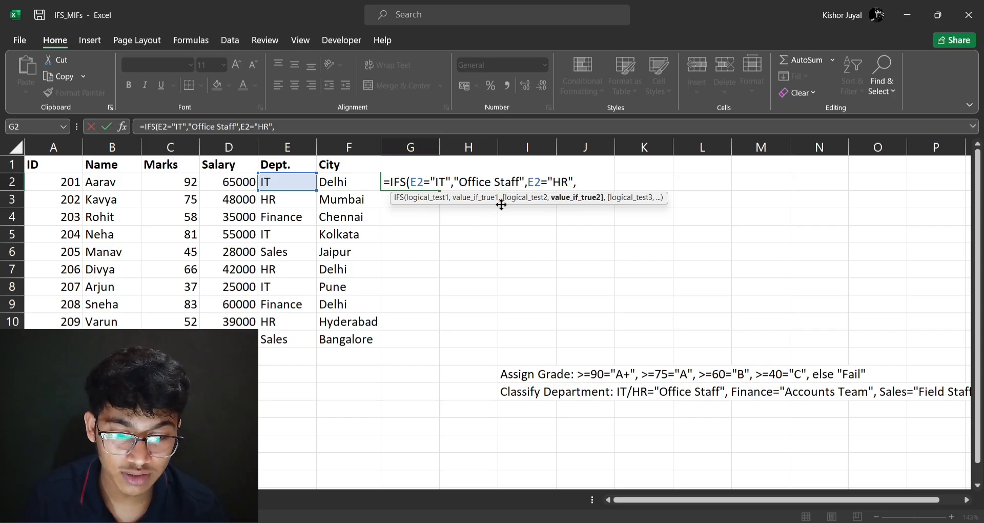
Reuse the "Office Staff" text as the result for the HR test, followed by a comma for the third test.
{"action": "left_click_drag", "start_coordinate": [525, 183], "coordinate": [451, 183]}
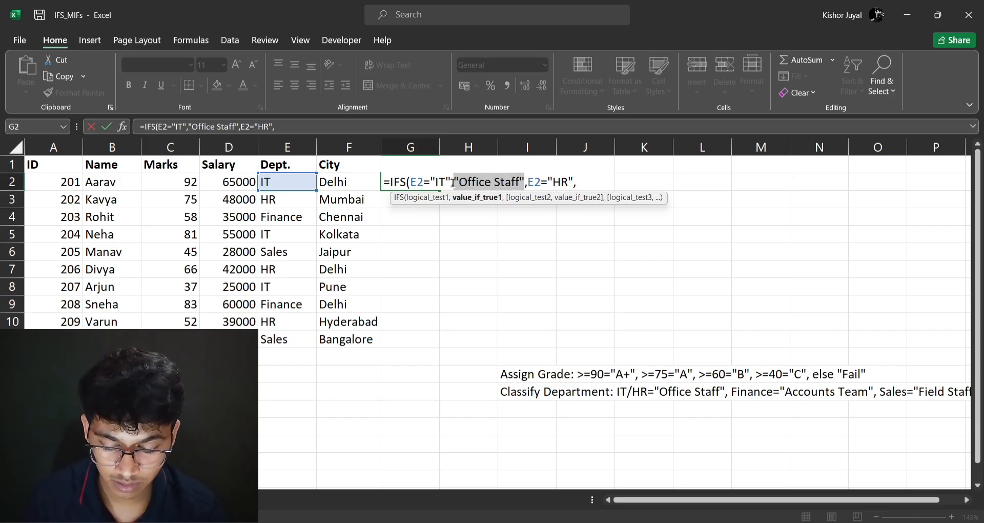
{"action": "left_click", "coordinate": [582, 181]}
{"action": "key", "text": "ctrl+v"}
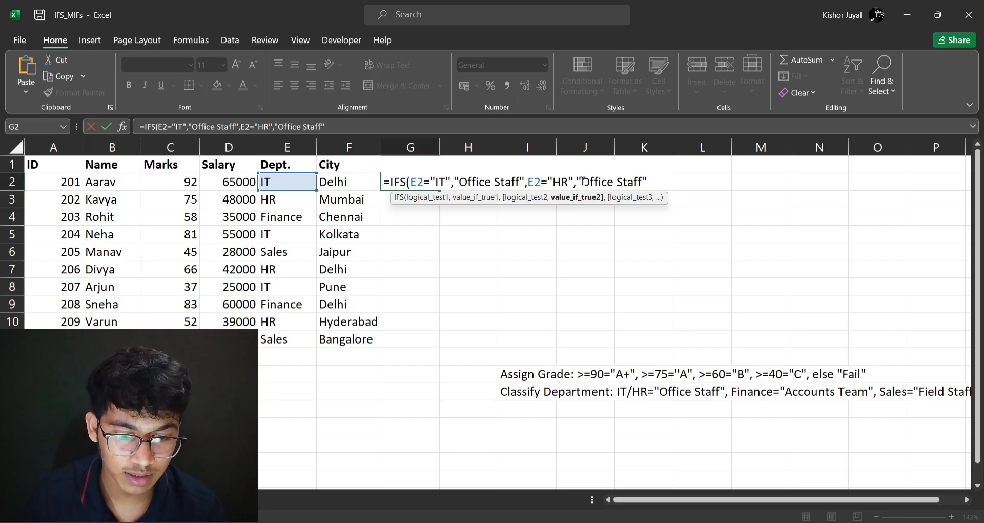
{"action": "type", "text": ","}
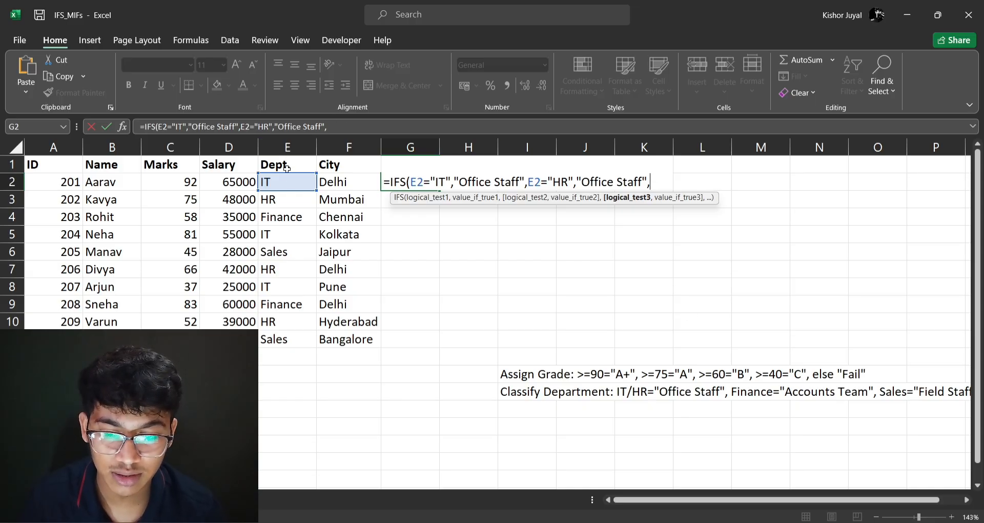
Add E2="Finance" as the third logical test in the G2 IFS formula.
{"action": "left_click", "coordinate": [283, 183]}
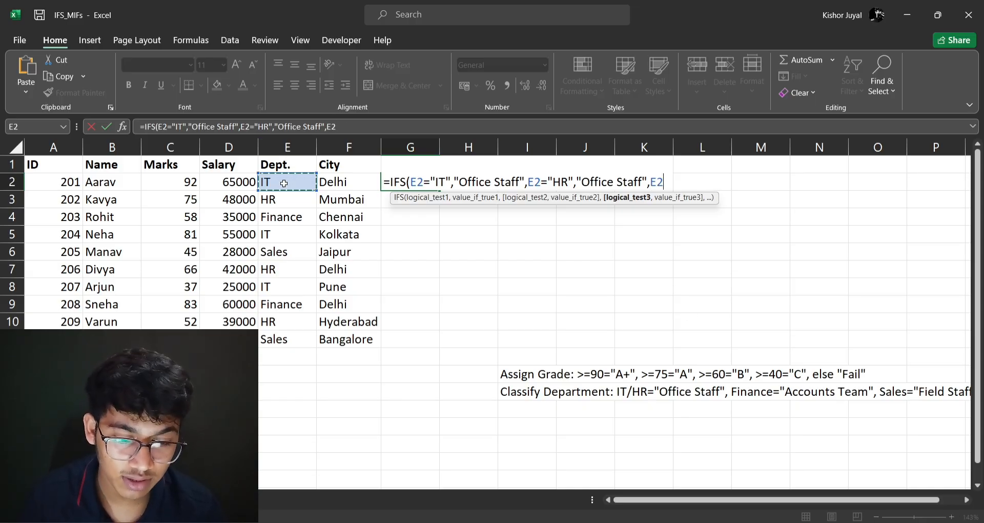
{"action": "type", "text": "="}
{"action": "type", "text": "\"Financ"}
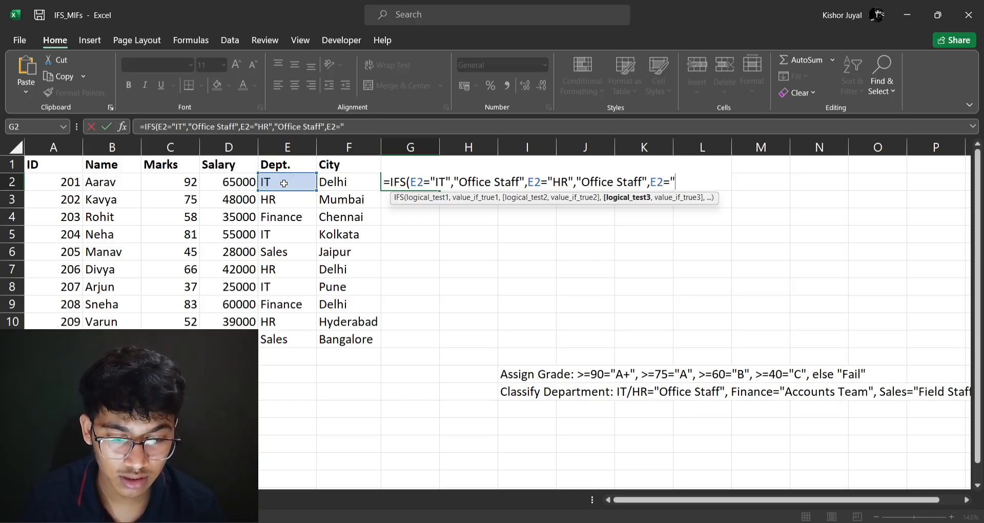
{"action": "type", "text": "e\","}
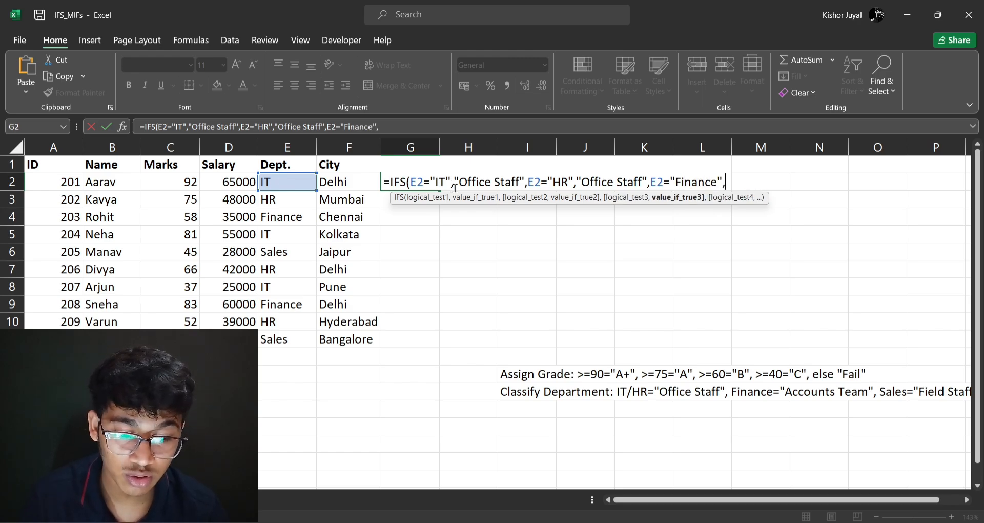
Add "Accounts Team" as the result for the Finance test, followed by a comma for the fourth test.
{"action": "type", "text": "\"A"}
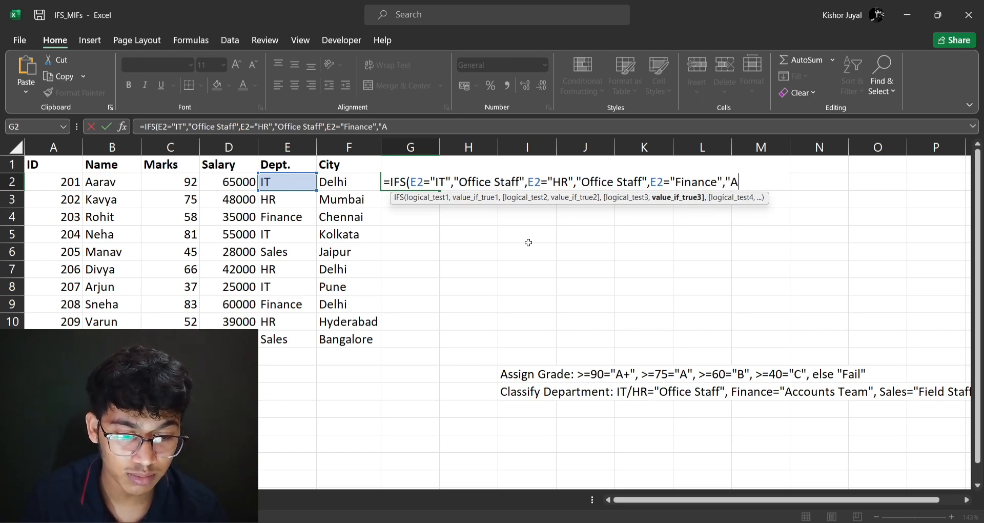
{"action": "type", "text": "ccounts"}
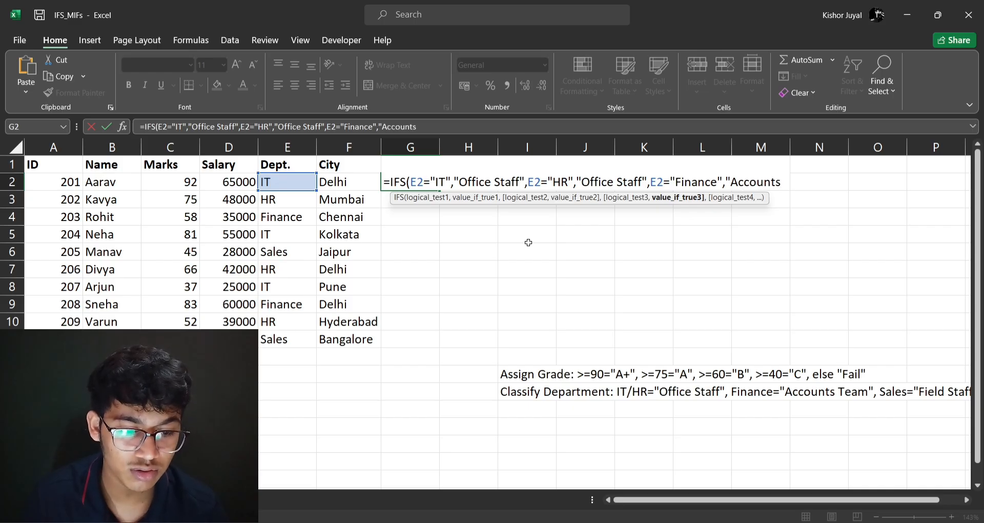
{"action": "type", "text": " Team\""}
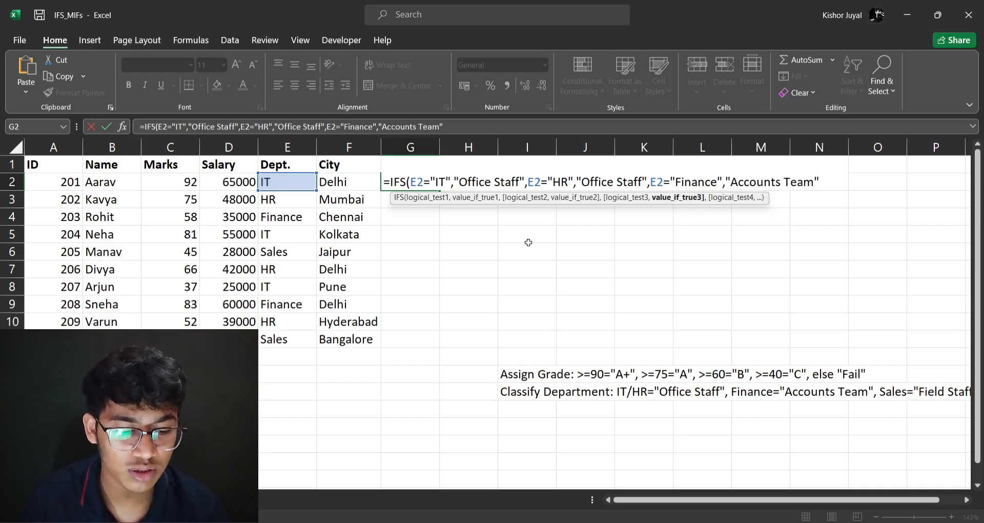
{"action": "scroll", "coordinate": [609, 275], "scroll_direction": "right", "scroll_amount": 1}
{"action": "scroll", "coordinate": [609, 276], "scroll_direction": "left", "scroll_amount": 1}
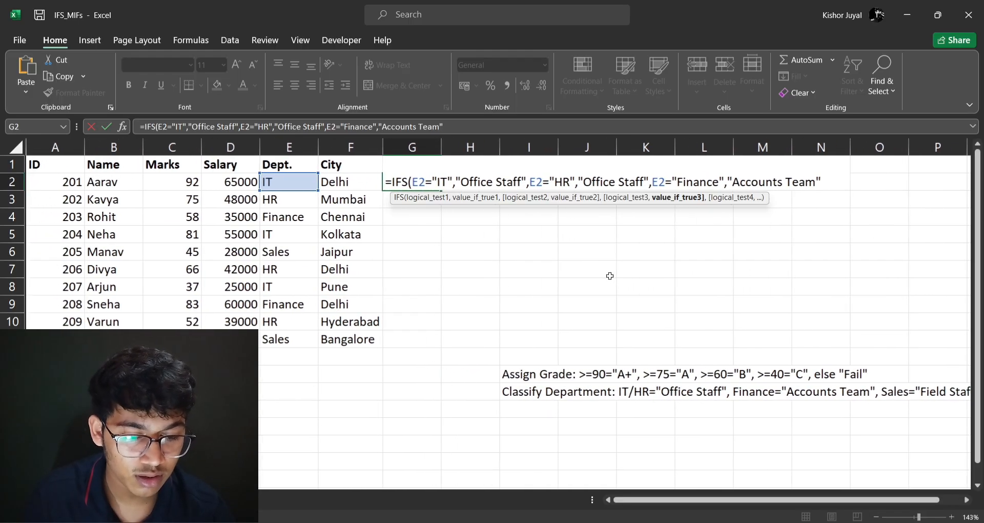
{"action": "type", "text": ","}
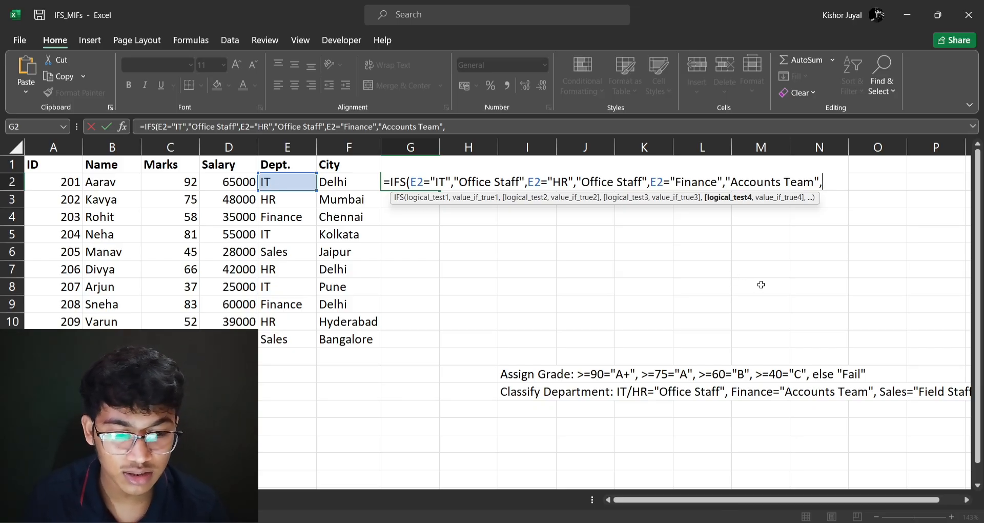
Add E2="Sales" as the fourth logical test in the G2 formula.
{"action": "left_click", "coordinate": [304, 183]}
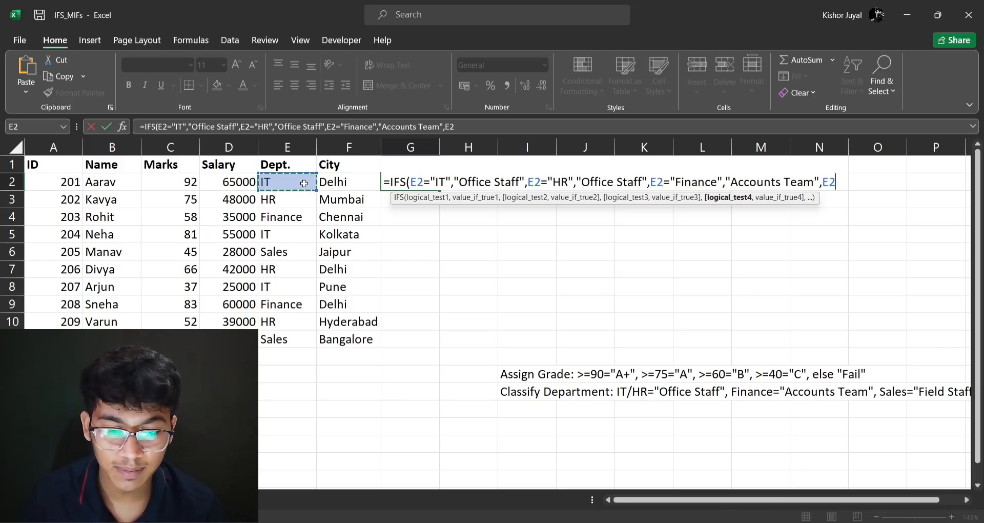
{"action": "type", "text": "=\""}
{"action": "type", "text": "s"}
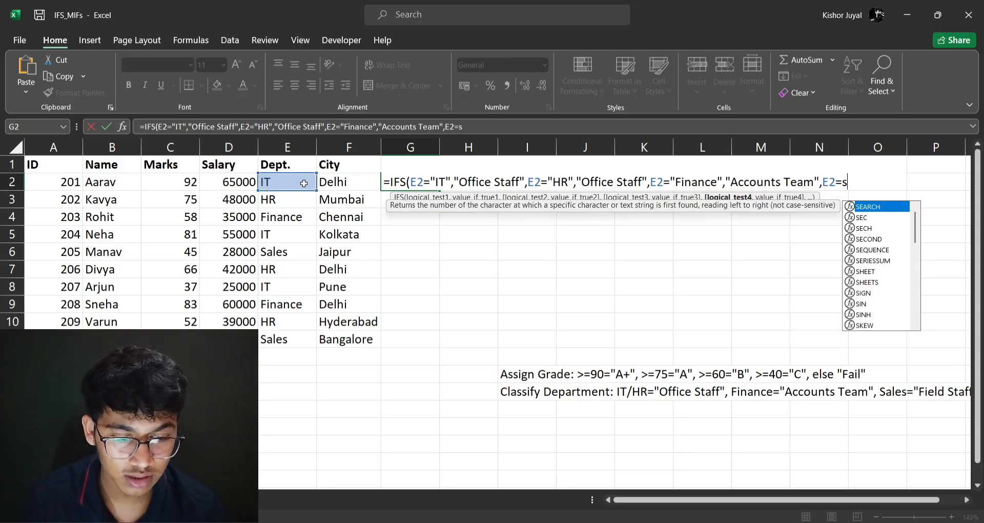
{"action": "key", "text": "BackSpace"}
{"action": "type", "text": "\"s"}
{"action": "key", "text": "BackSpace"}
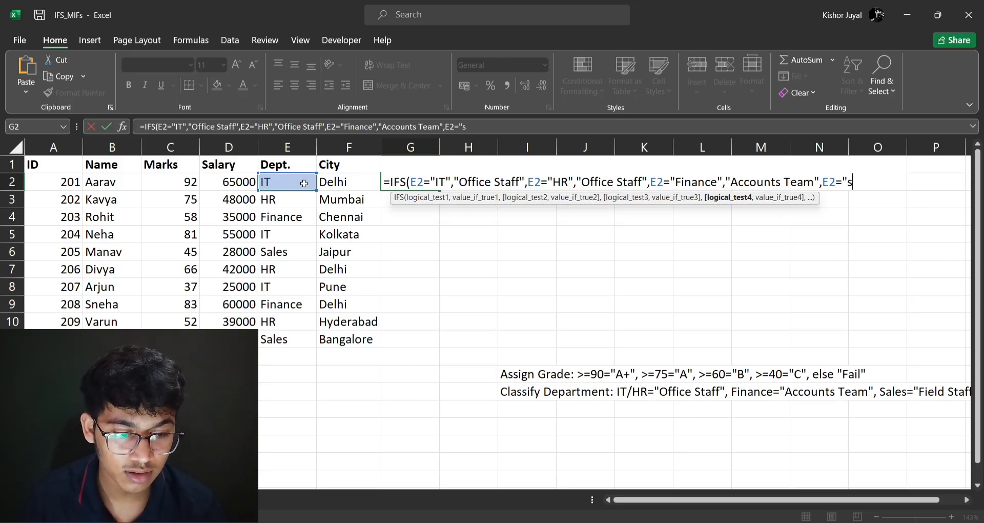
{"action": "type", "text": "Sale "}
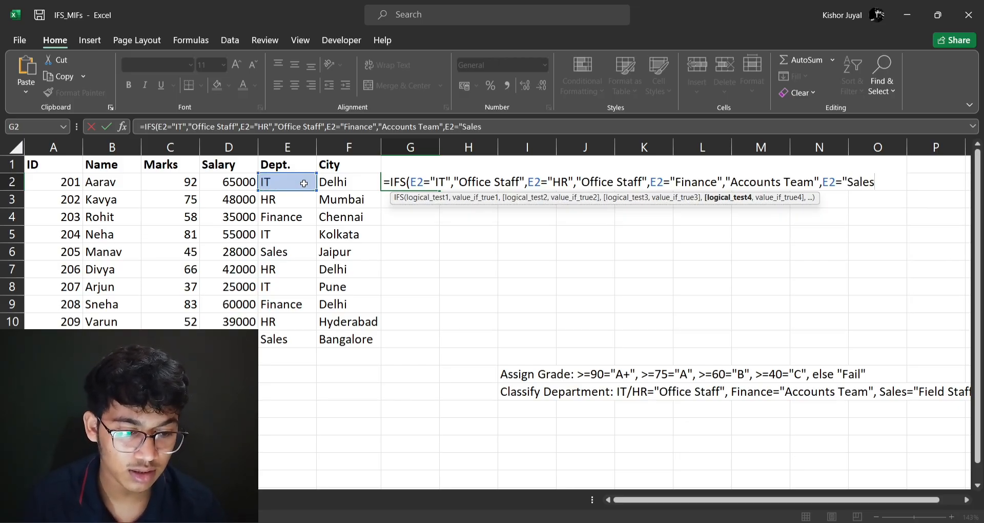
{"action": "type", "text": "\","}
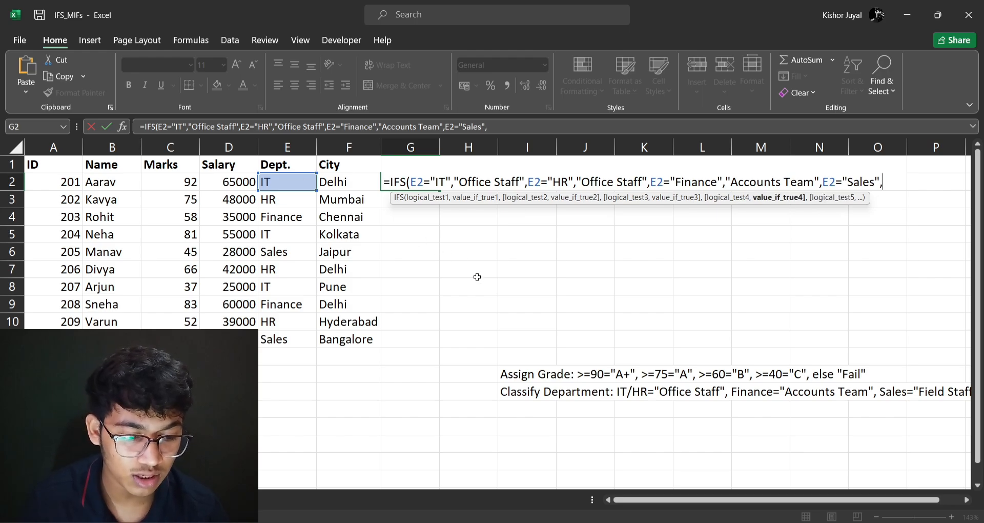
Add "Field Staff" as the result for the Sales test, then close and enter the IFS formula in G2.
{"action": "type", "text": "\"F"}
{"action": "type", "text": "ie"}
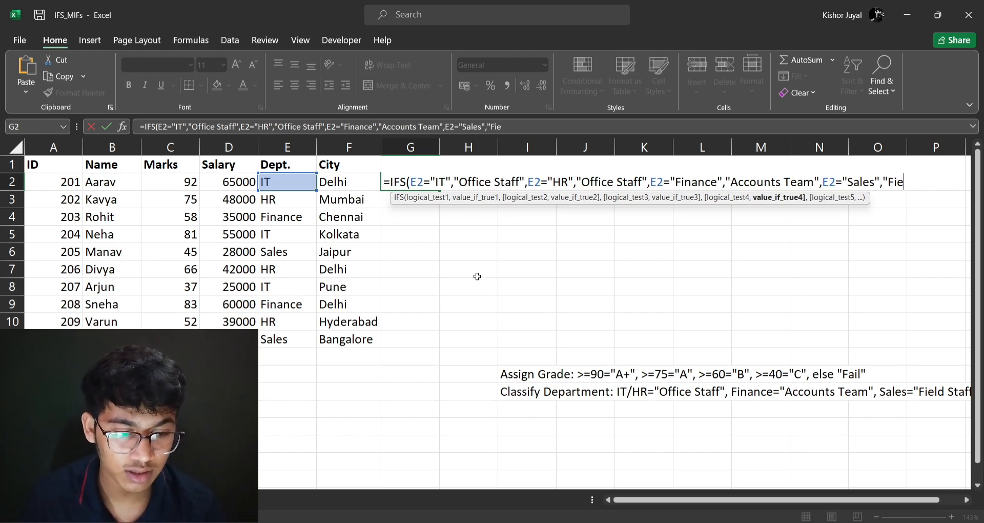
{"action": "type", "text": "ld STa"}
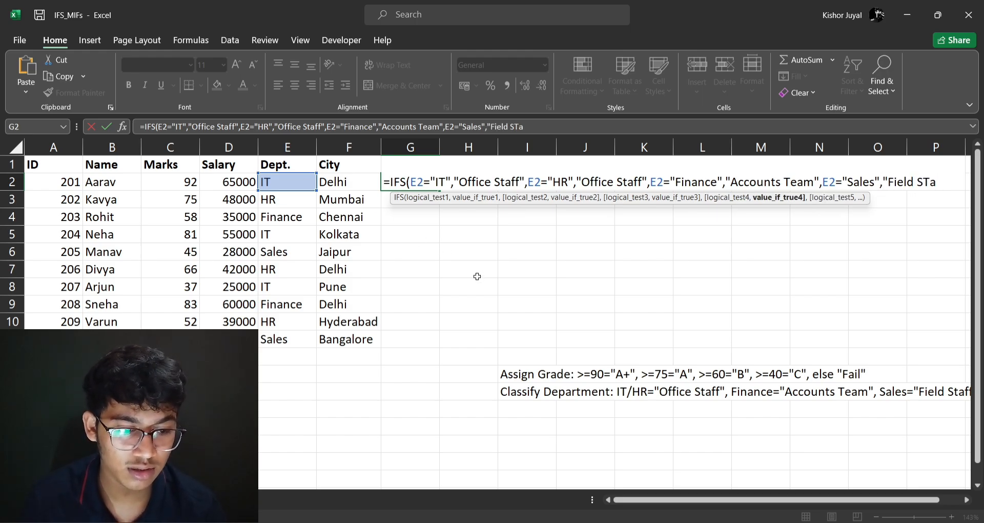
{"action": "key", "text": "BackSpace"}
{"action": "key", "text": "BackSpace"}
{"action": "type", "text": "atagg"}
{"action": "key", "text": "BackSpace"}
{"action": "key", "text": "BackSpace"}
{"action": "key", "text": "BackSpace"}
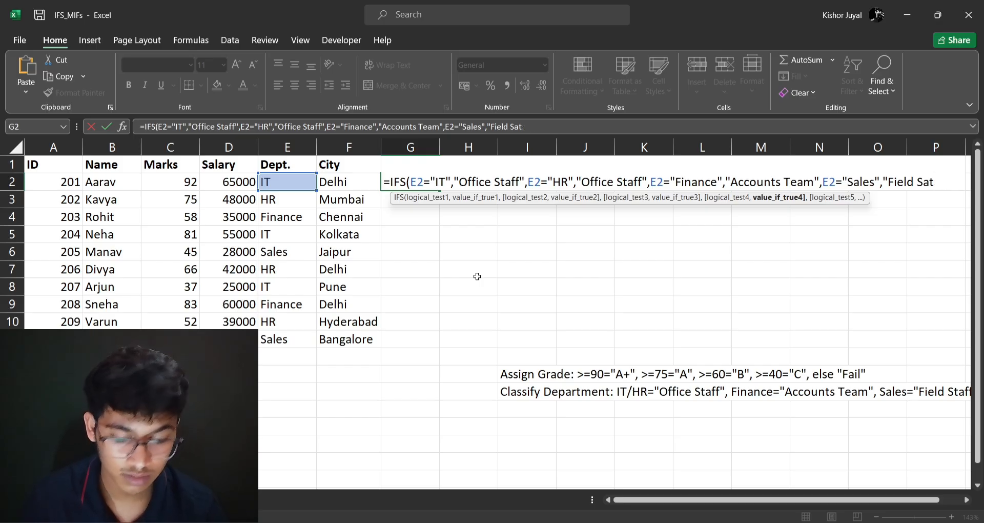
{"action": "key", "text": "BackSpace"}
{"action": "key", "text": "BackSpace"}
{"action": "type", "text": "taff\""}
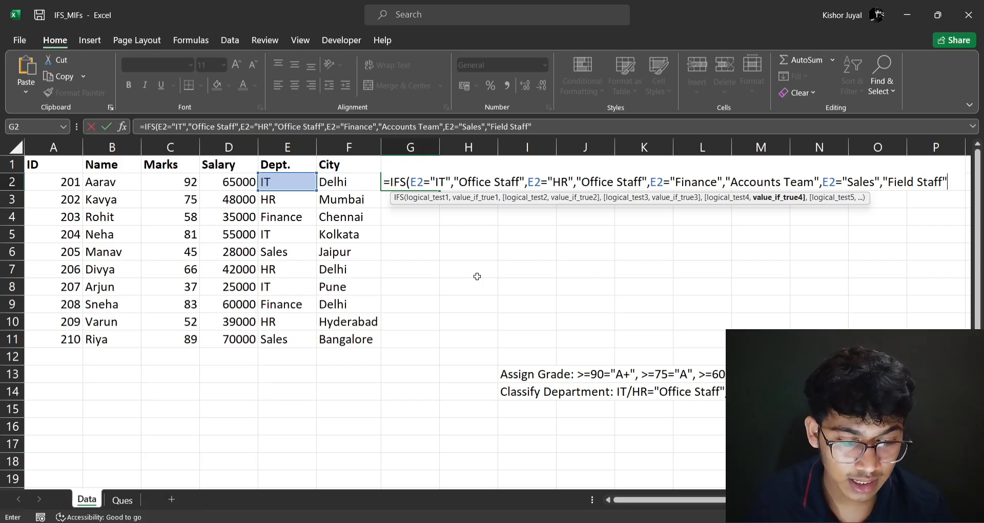
{"action": "type", "text": ")"}
{"action": "key", "text": "Return"}
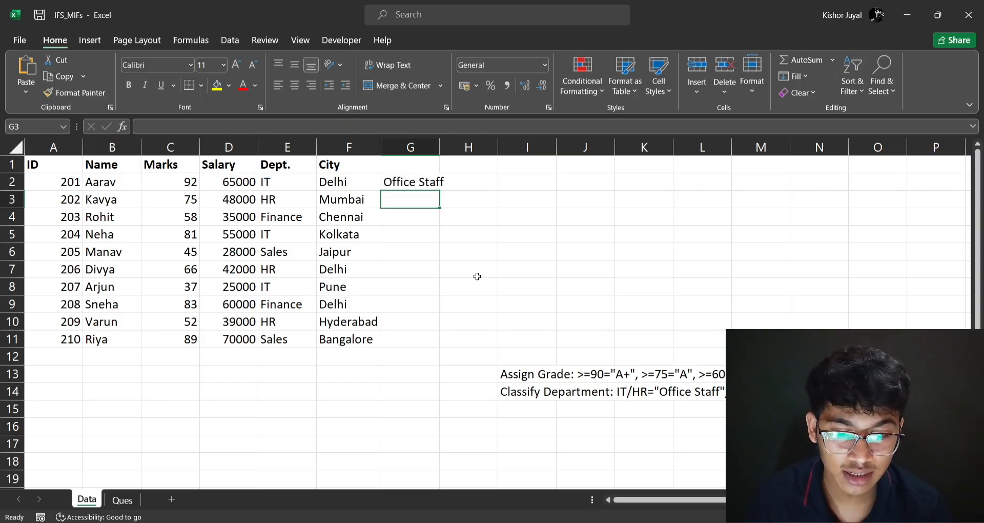
Fill the department formula from G2 down to G11.
{"action": "left_click", "coordinate": [423, 183]}
{"action": "double_click", "coordinate": [439, 188]}
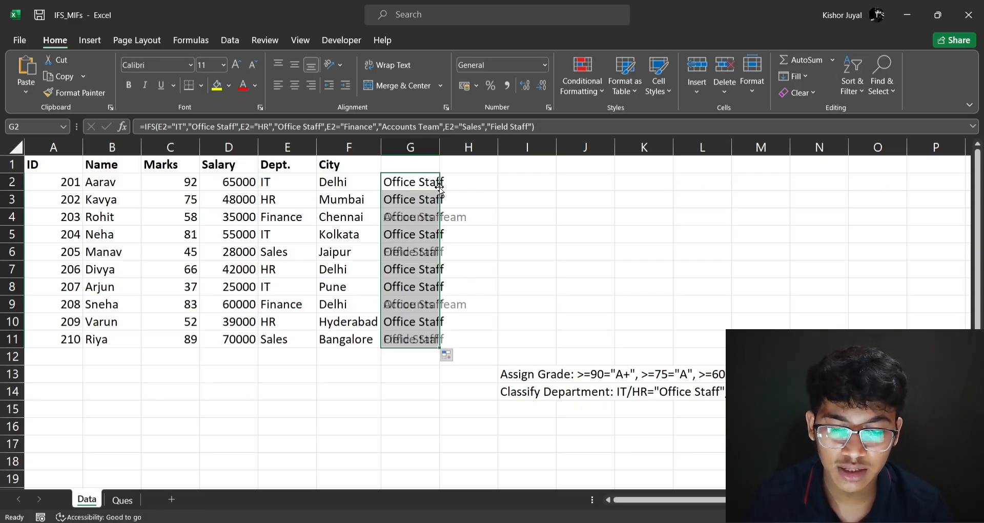
{"action": "left_click", "coordinate": [477, 262]}
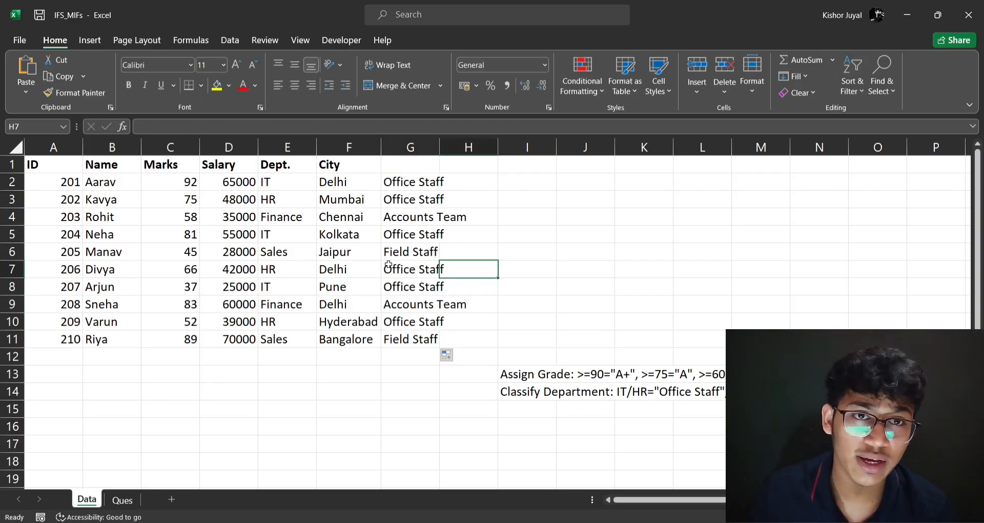
Examine the city classification and performance questions on the Ques sheet.
{"action": "left_click", "coordinate": [119, 500]}
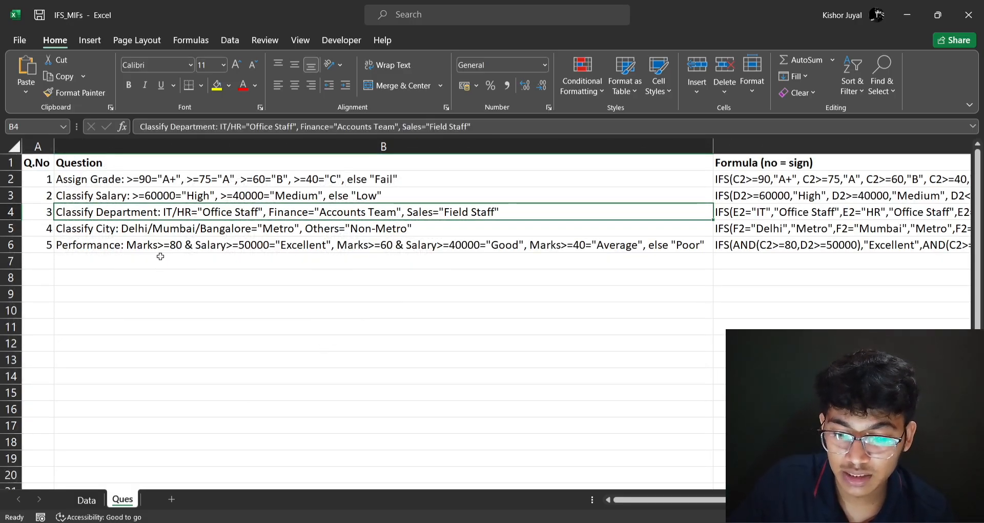
{"action": "left_click", "coordinate": [139, 232]}
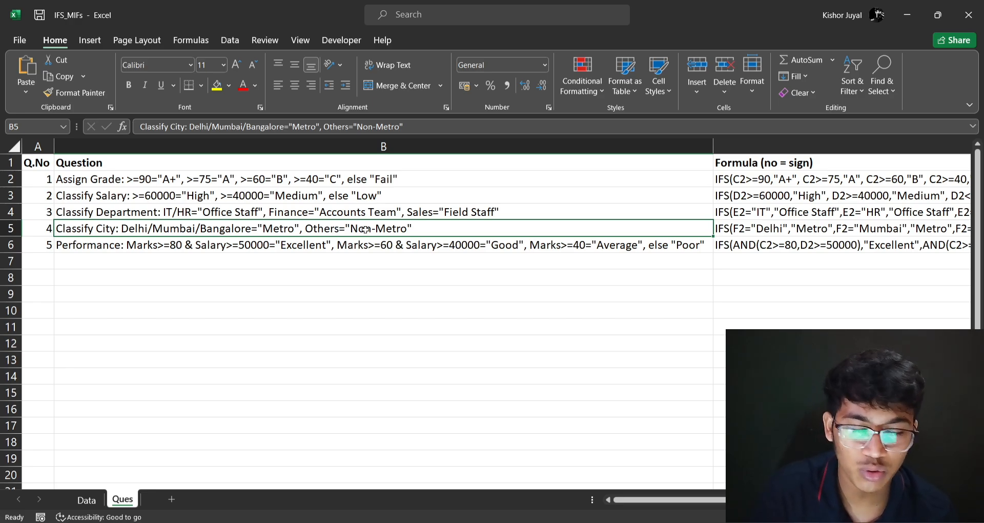
{"action": "left_click", "coordinate": [222, 252]}
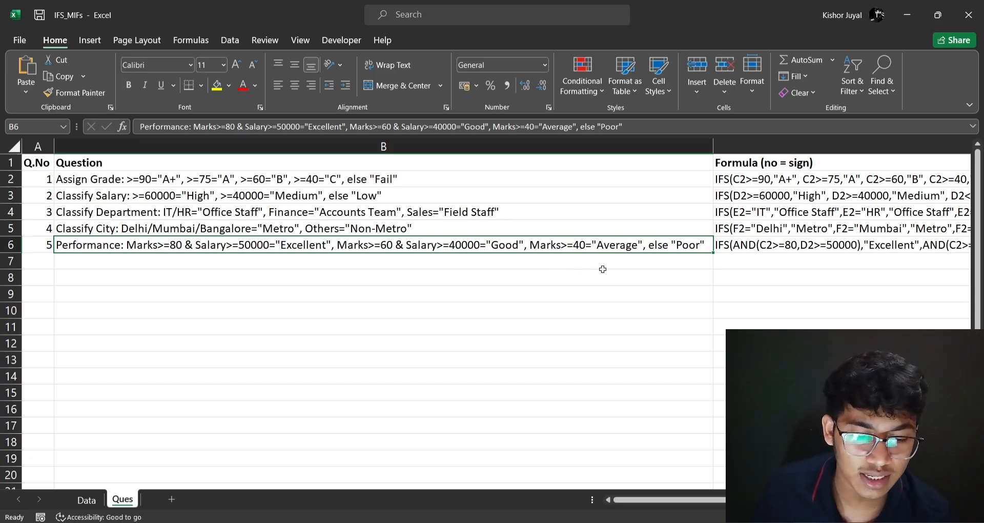
{"action": "left_click", "coordinate": [216, 312]}
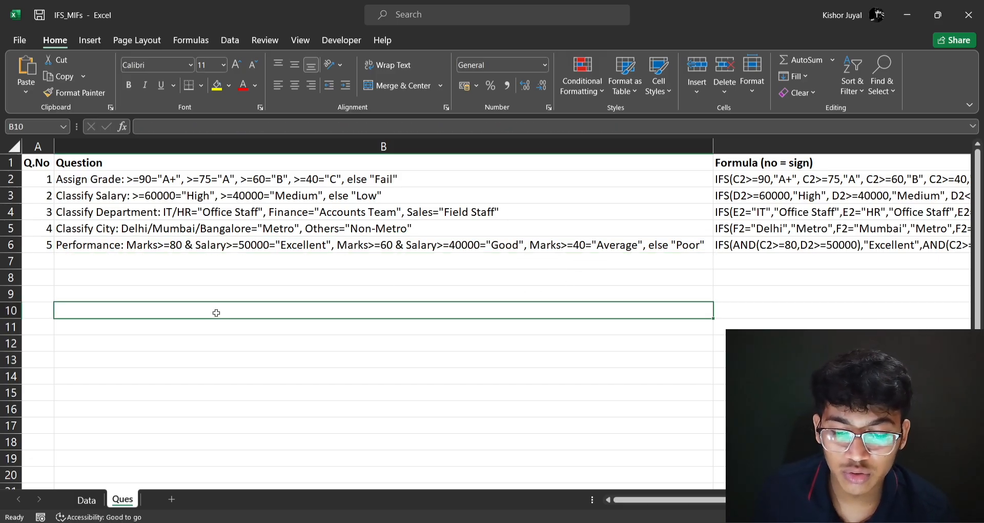
{"action": "left_click", "coordinate": [230, 259]}
{"action": "left_click", "coordinate": [270, 242]}
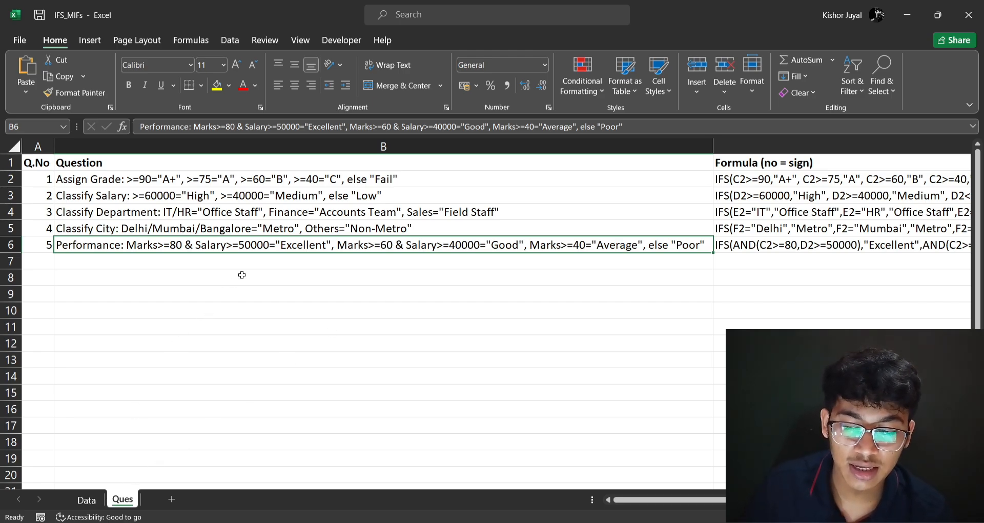
{"action": "left_click", "coordinate": [283, 229]}
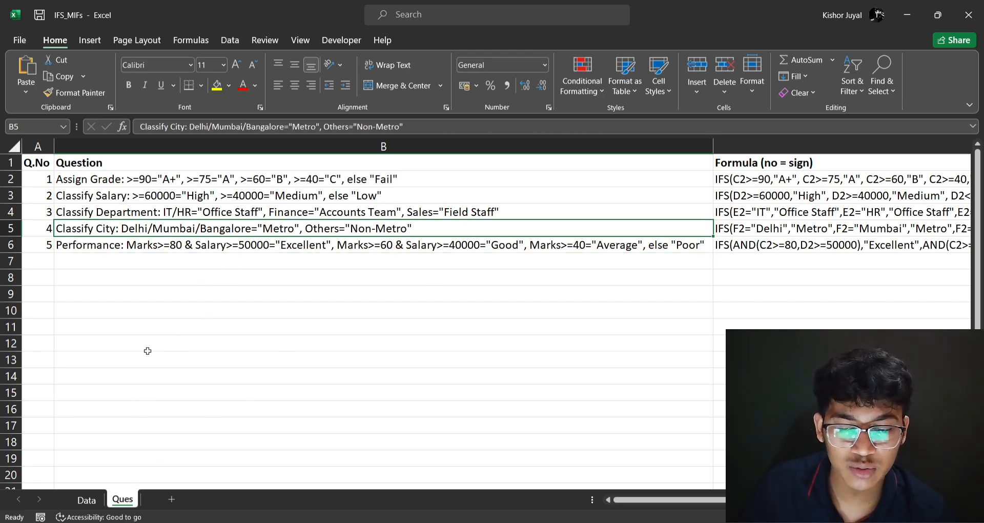
Copy the performance question in B6 of the Ques sheet to G17 on the Data sheet.
{"action": "left_click", "coordinate": [260, 256]}
{"action": "left_click", "coordinate": [272, 237]}
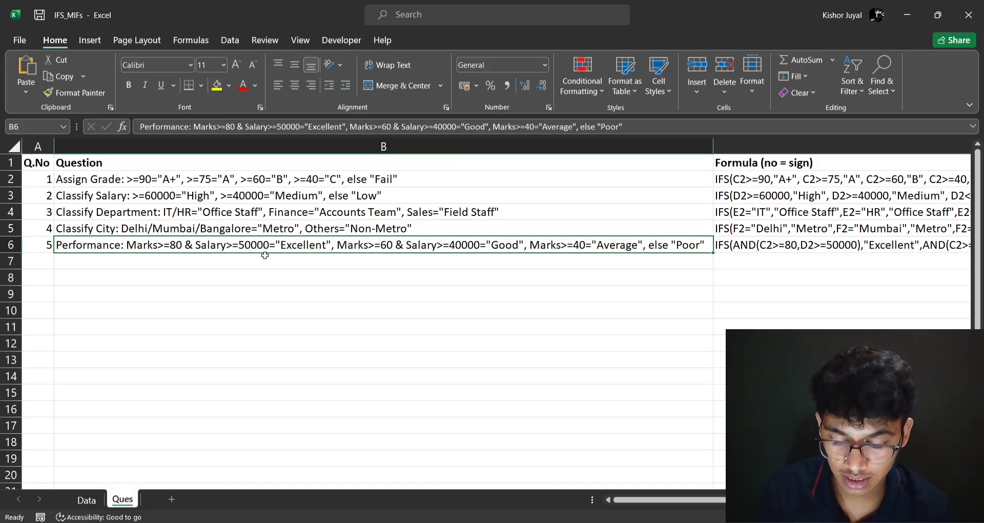
{"action": "key", "text": "ctrl+c"}
{"action": "left_click", "coordinate": [86, 499]}
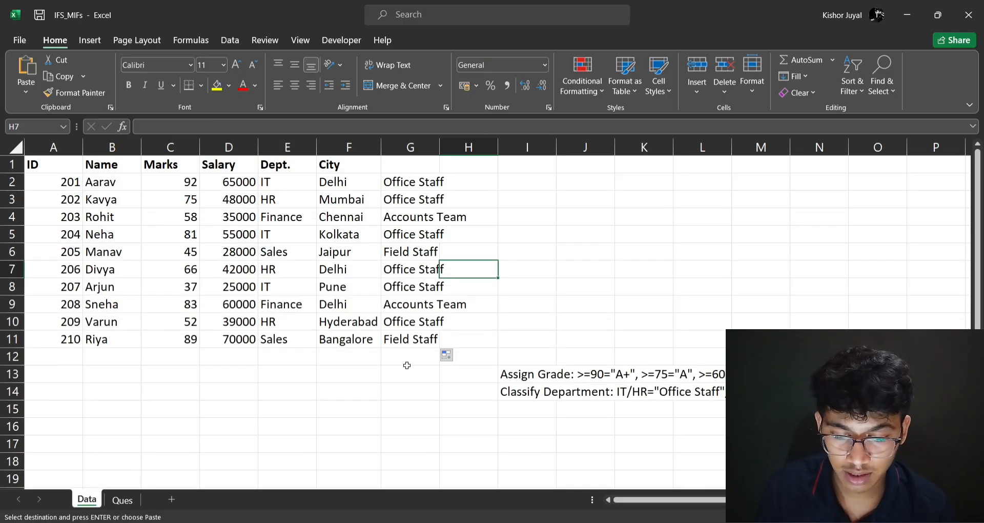
{"action": "left_click", "coordinate": [405, 440]}
{"action": "key", "text": "ctrl+v"}
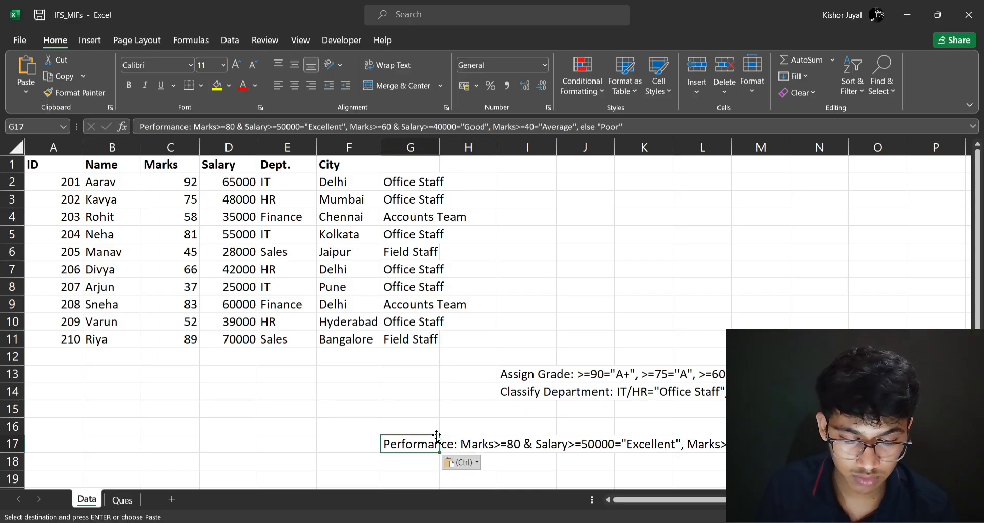
Move the performance question from G17 to D17 on the Data sheet.
{"action": "key", "text": "ctrl+c"}
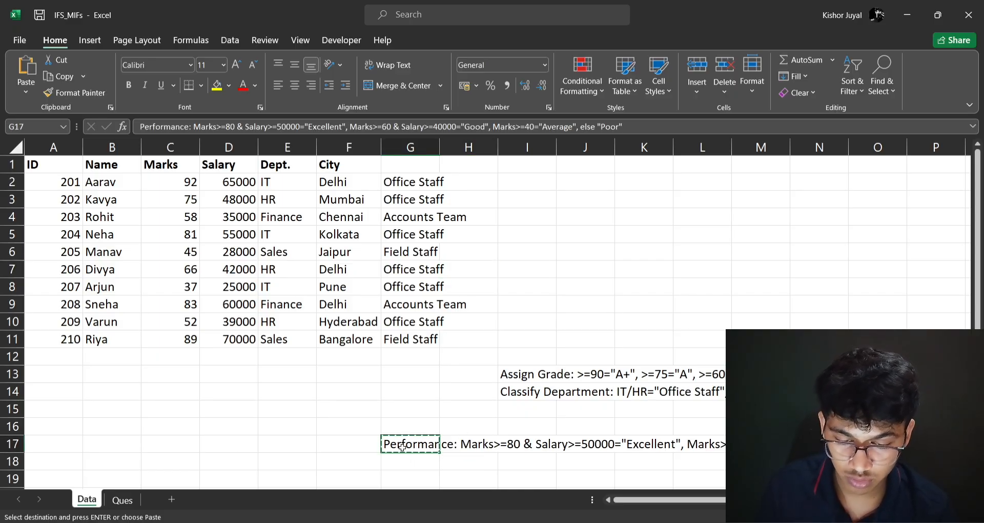
{"action": "left_click", "coordinate": [333, 444]}
{"action": "key", "text": "ctrl+v"}
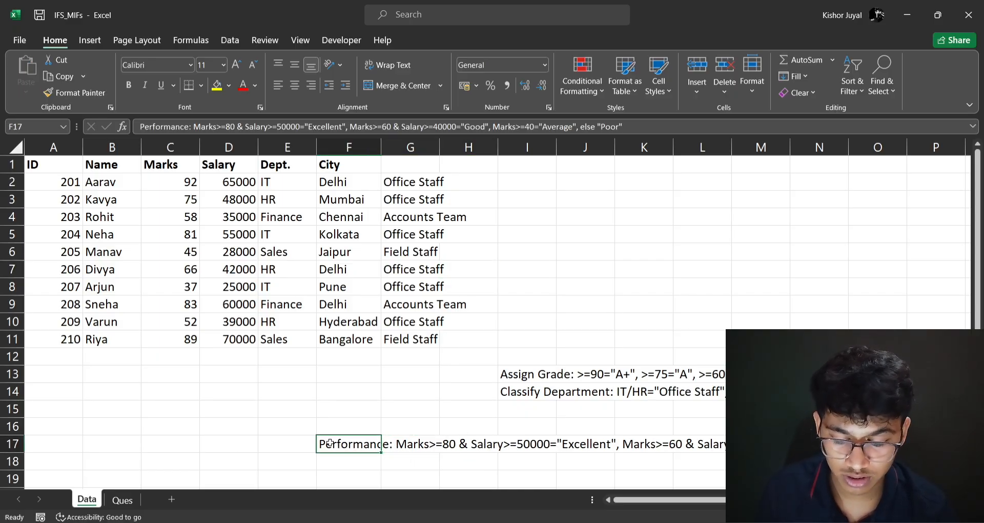
{"action": "key", "text": "ctrl+c"}
{"action": "left_click", "coordinate": [239, 445]}
{"action": "key", "text": "ctrl+v"}
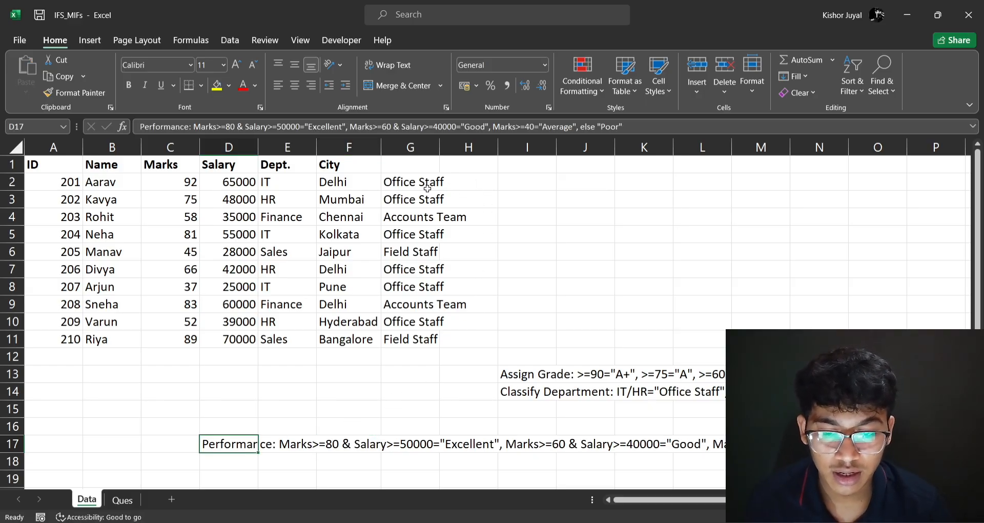
Clear the department classifications from G2:G11 and select G2.
{"action": "left_click_drag", "start_coordinate": [427, 185], "coordinate": [423, 338]}
{"action": "key", "text": "Delete"}
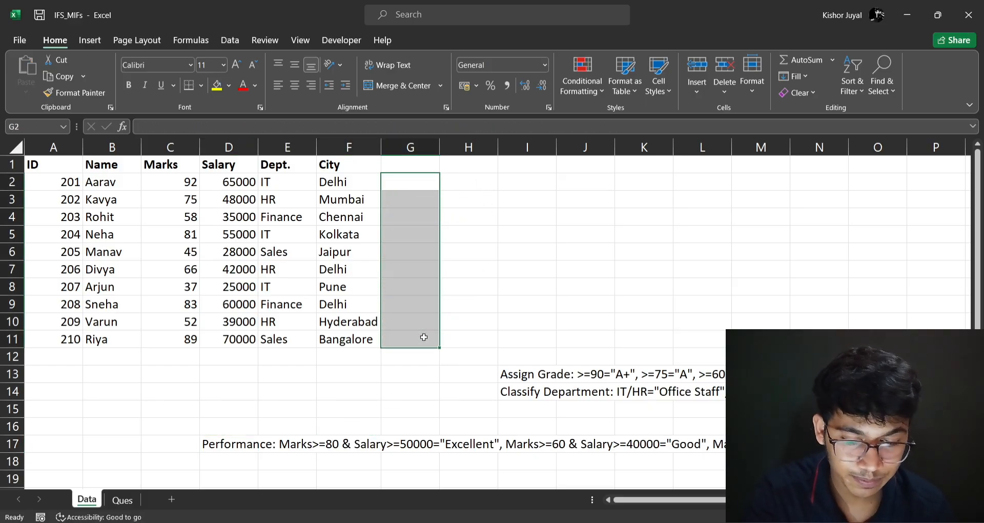
{"action": "left_click", "coordinate": [416, 181]}
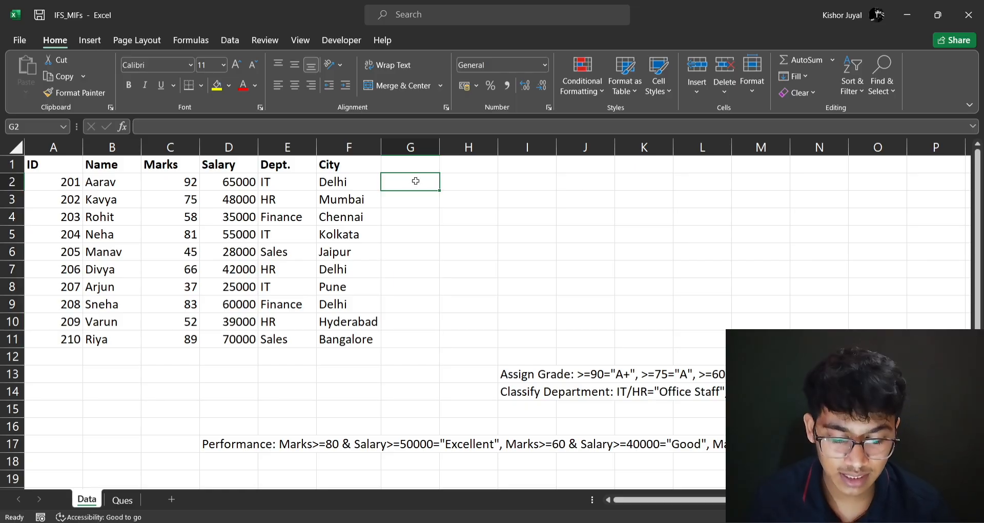
Start an IFS formula in G2 whose first test is AND(C2>=80,D2>50000).
{"action": "type", "text": "="}
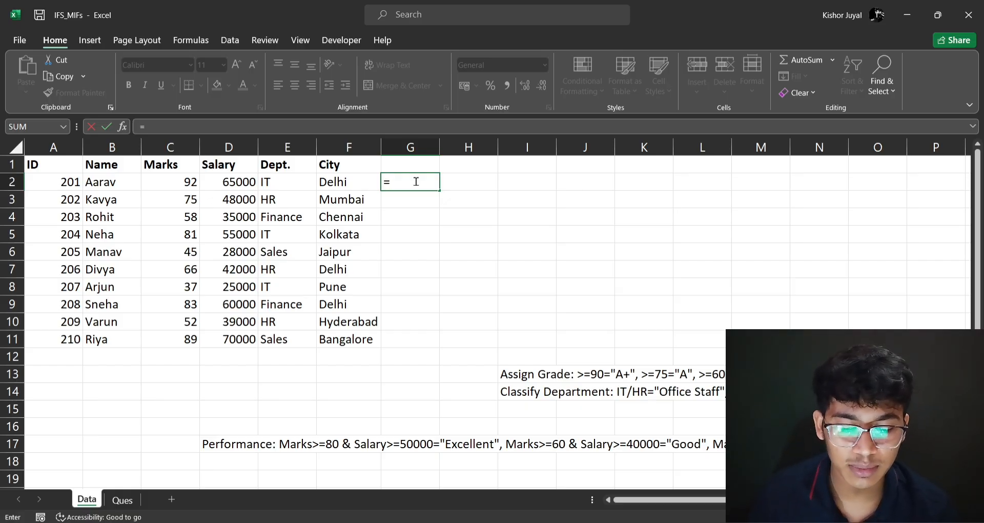
{"action": "type", "text": "IFS("}
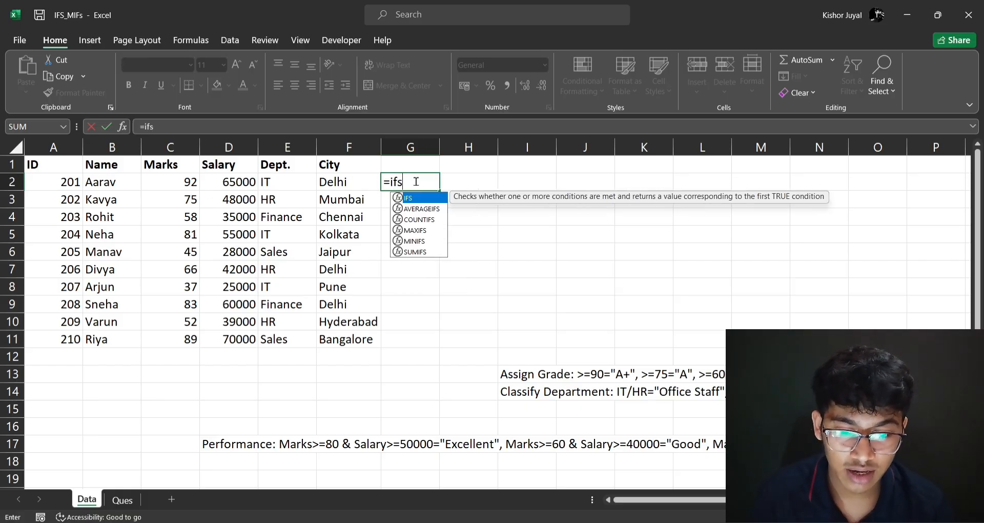
{"action": "type", "text": "and"}
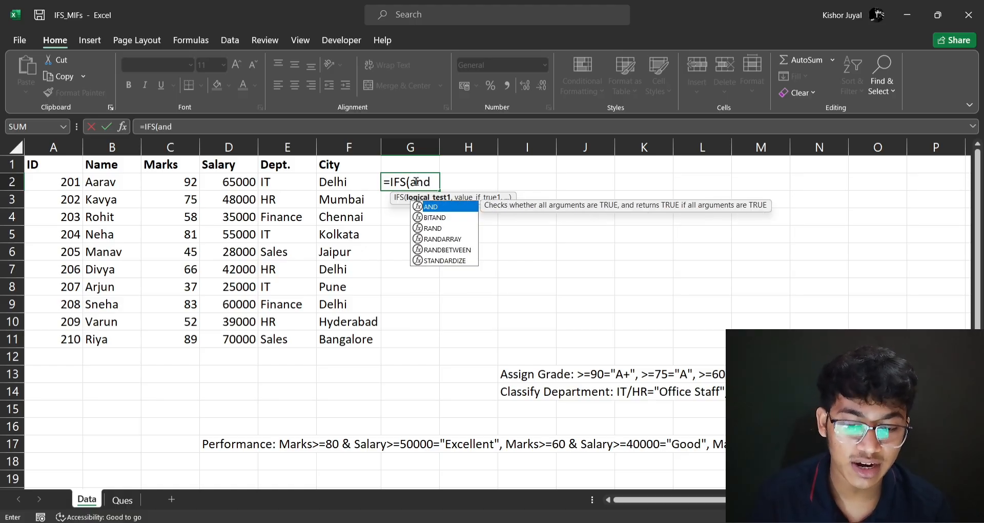
{"action": "key", "text": "Tab"}
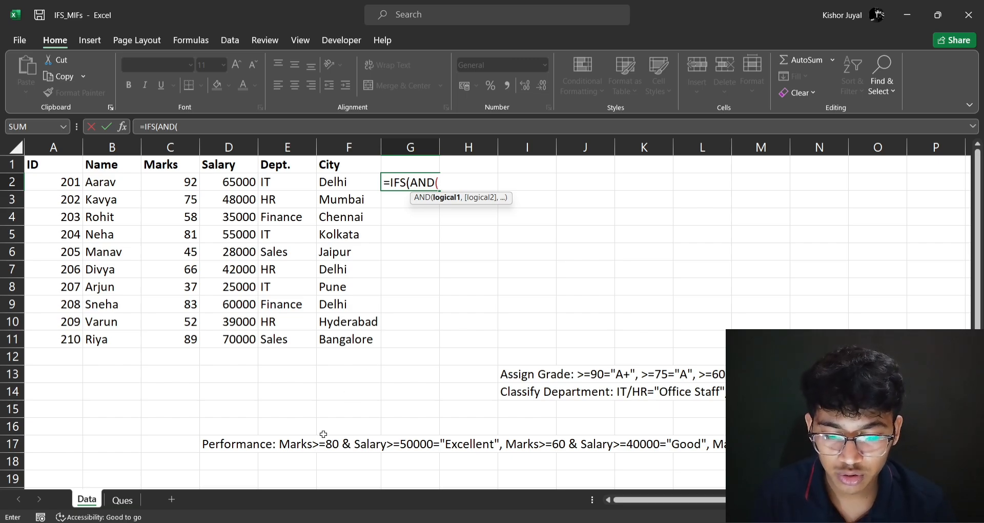
{"action": "left_click", "coordinate": [176, 178]}
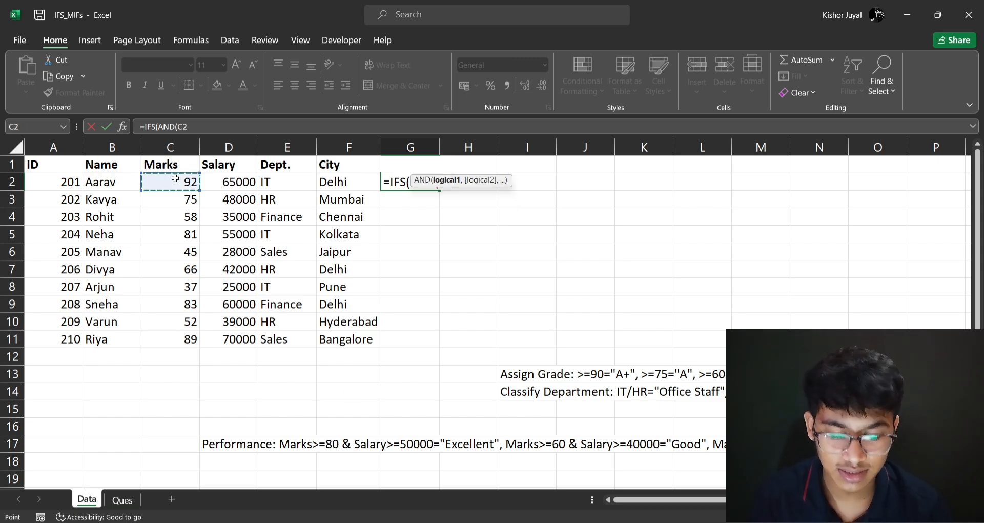
{"action": "type", "text": ">="}
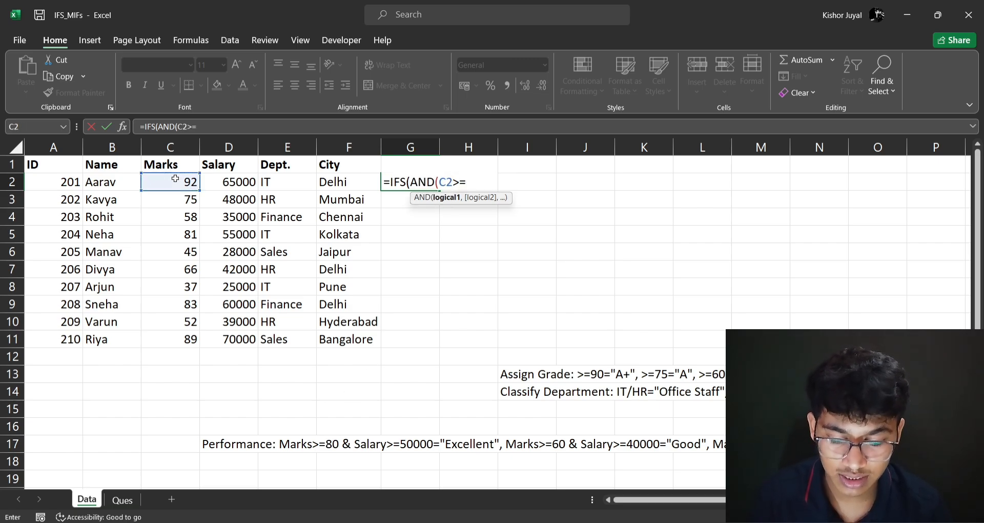
{"action": "type", "text": "80,"}
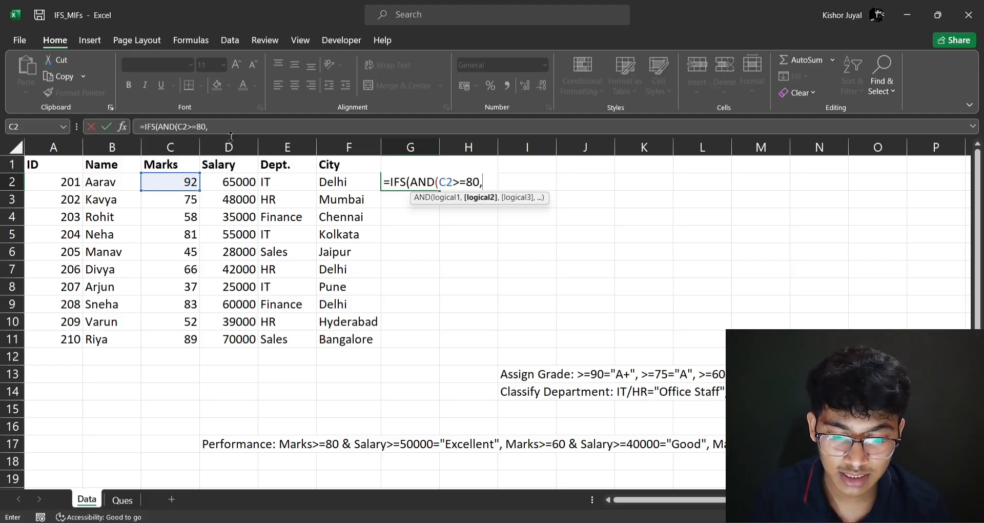
{"action": "left_click", "coordinate": [224, 183]}
{"action": "type", "text": ">"}
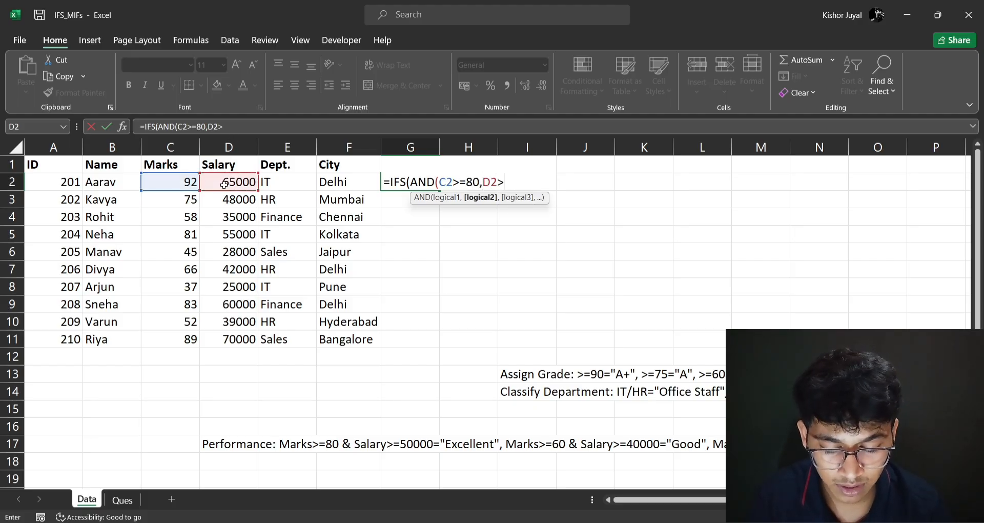
{"action": "type", "text": "5000"}
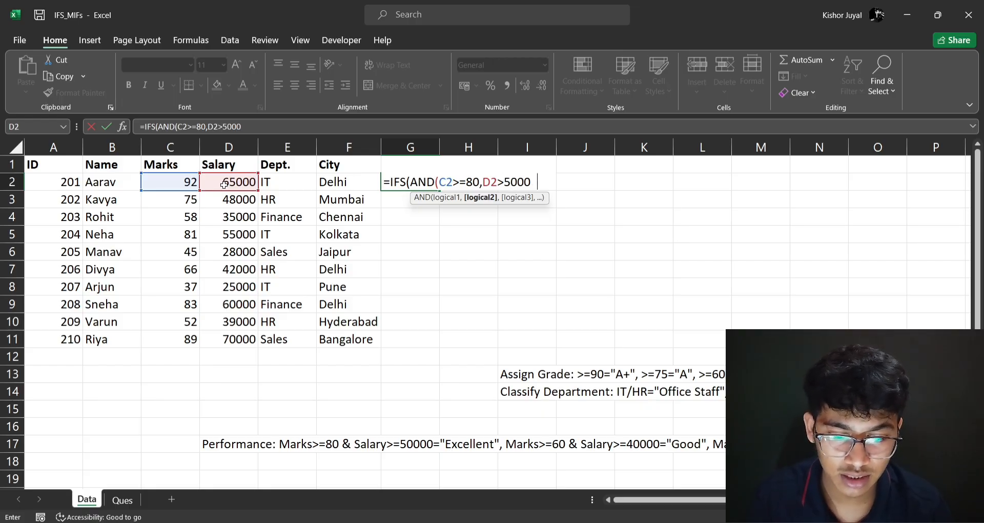
{"action": "type", "text": "0),"}
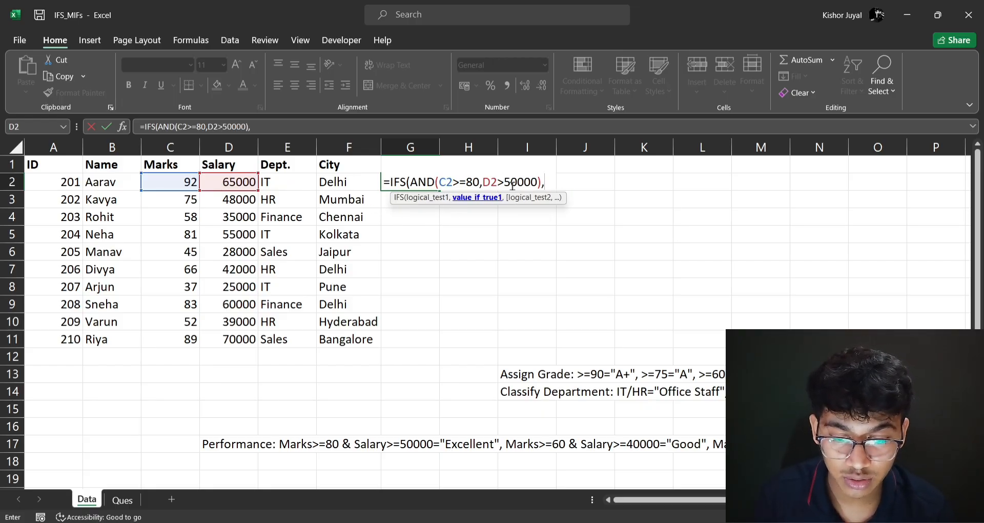
Add "Excellent" as the value the IFS formula returns for the first test.
{"action": "left_click_drag", "start_coordinate": [538, 182], "coordinate": [435, 185]}
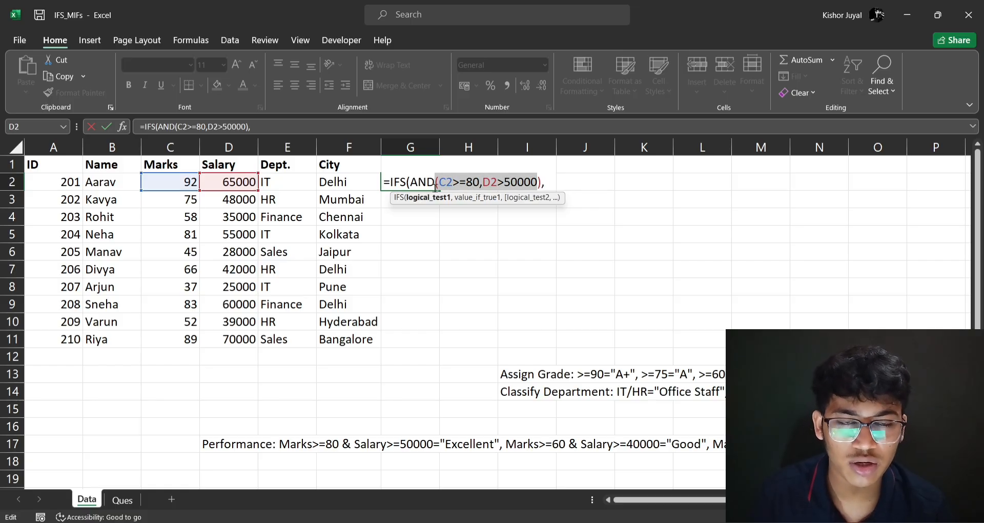
{"action": "left_click", "coordinate": [553, 185]}
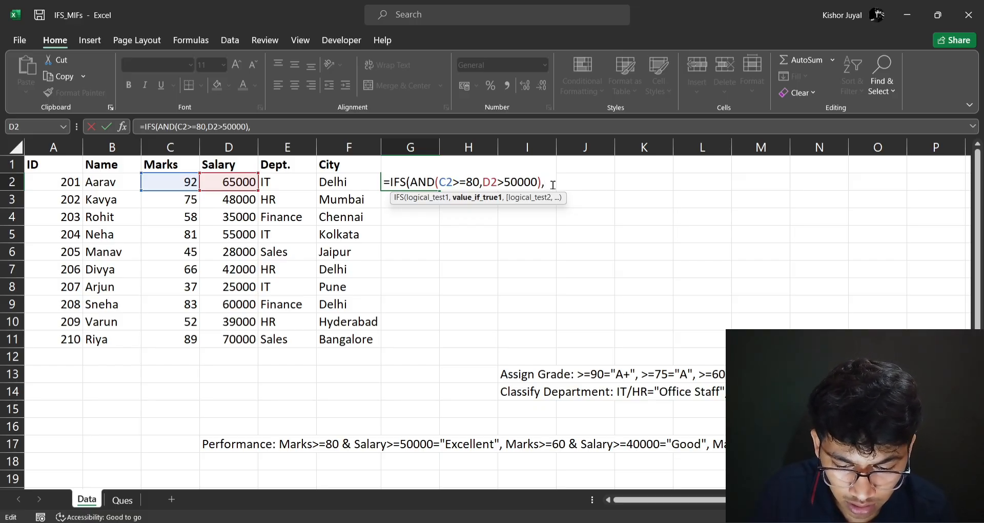
{"action": "type", "text": "\""}
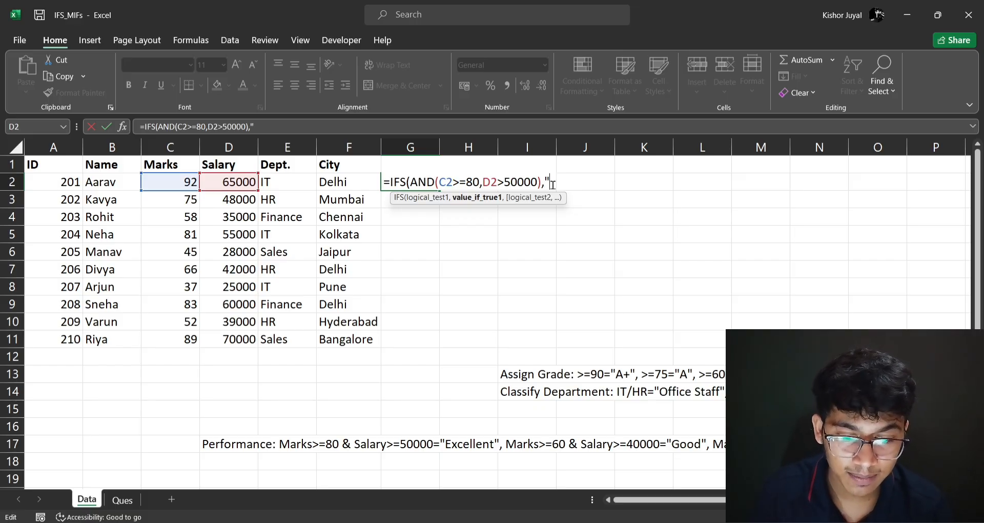
{"action": "type", "text": "Excellent\","}
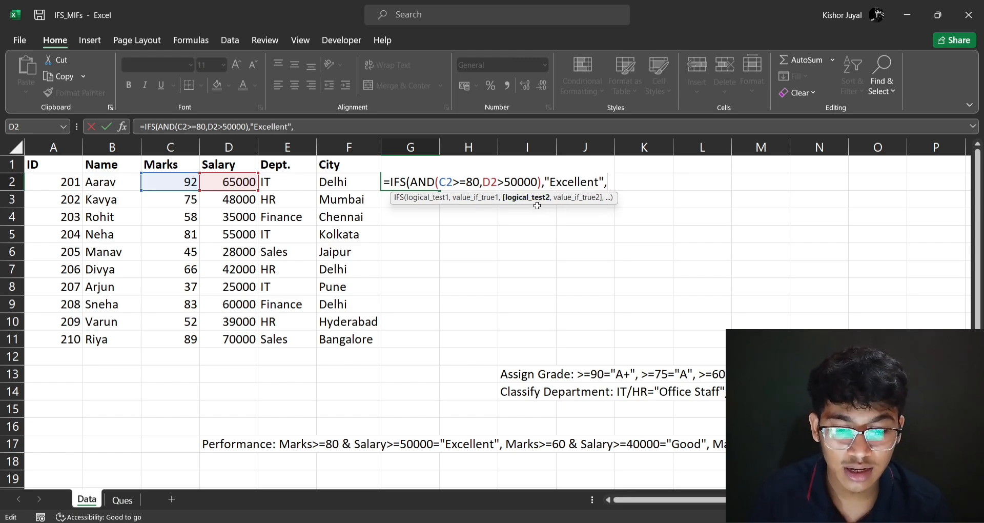
Begin a second AND test in the formula with C2>=60 and a greater-than comparison on salary D2.
{"action": "type", "text": "and"}
{"action": "key", "text": "Tab"}
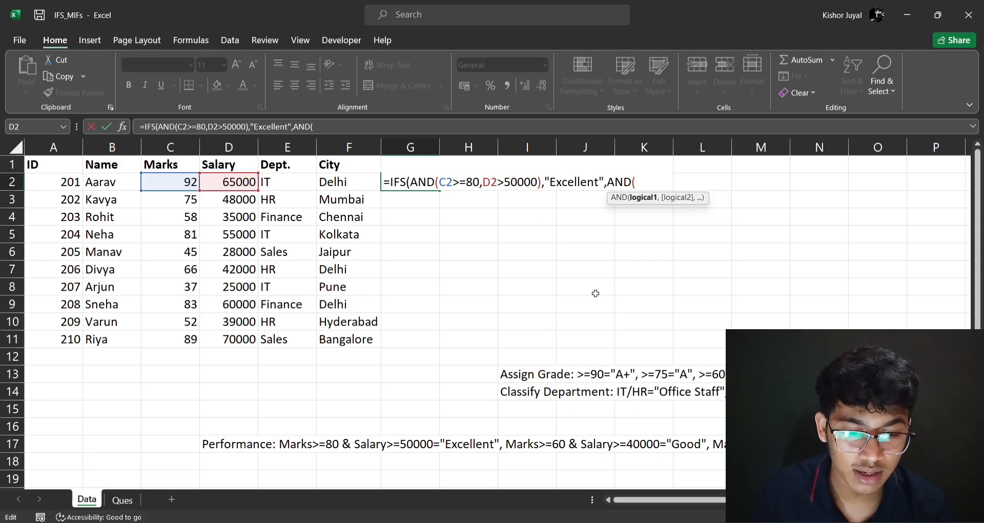
{"action": "left_click", "coordinate": [174, 185]}
{"action": "type", "text": ">"}
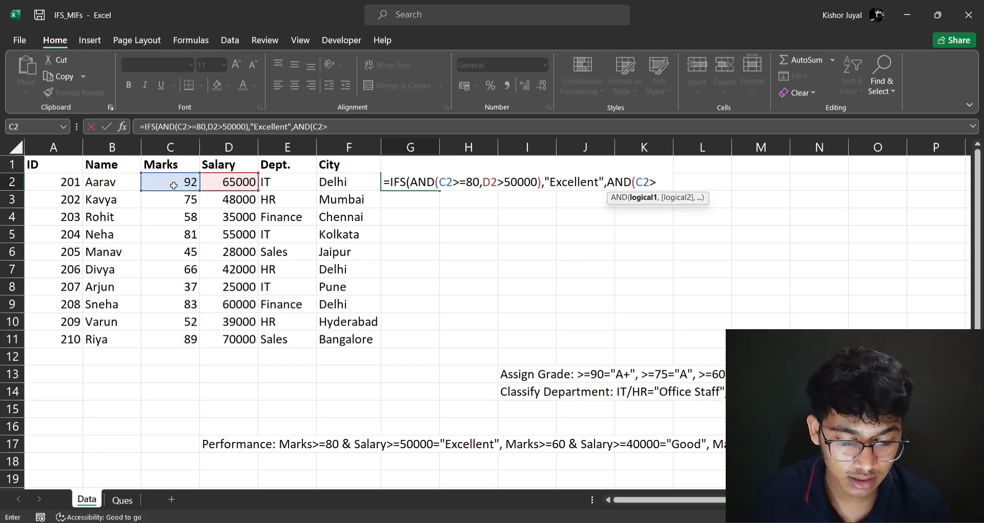
{"action": "type", "text": "="}
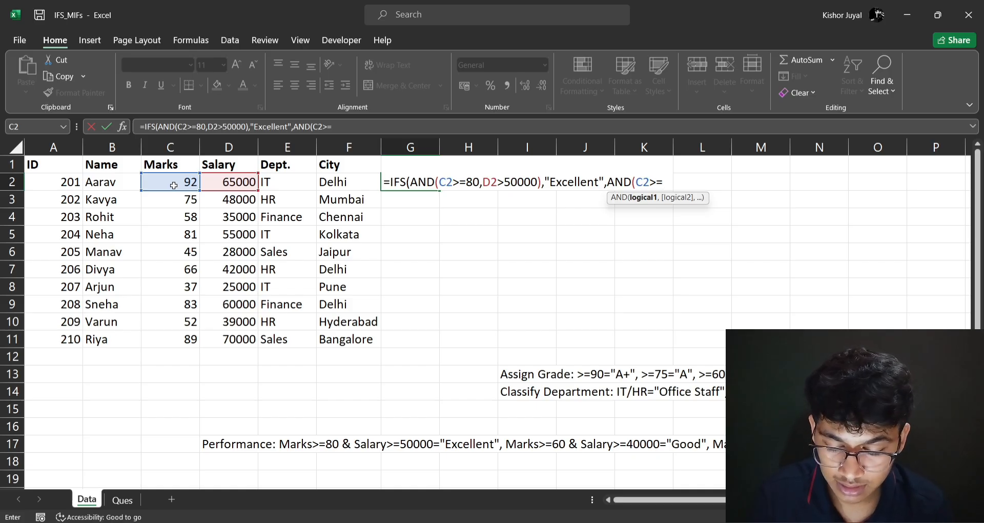
{"action": "type", "text": "60,"}
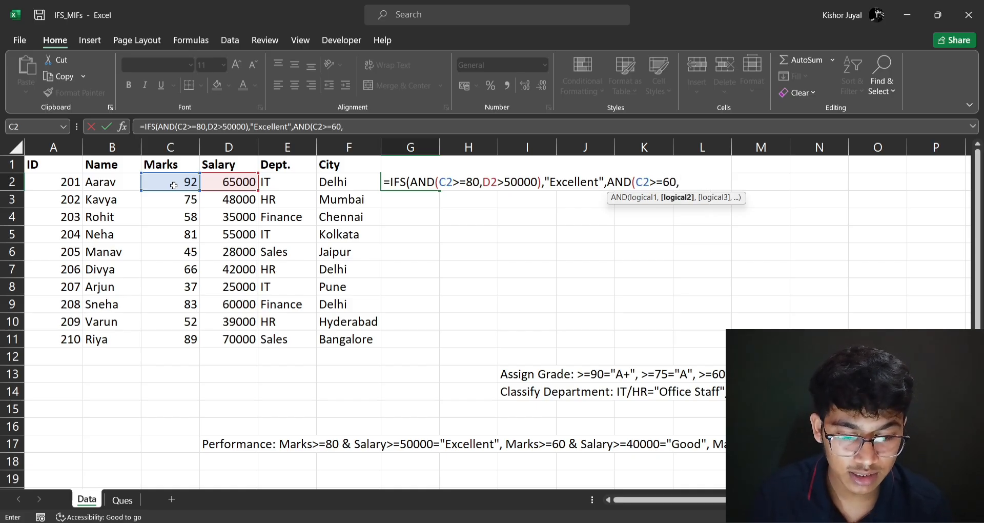
{"action": "left_click", "coordinate": [215, 177]}
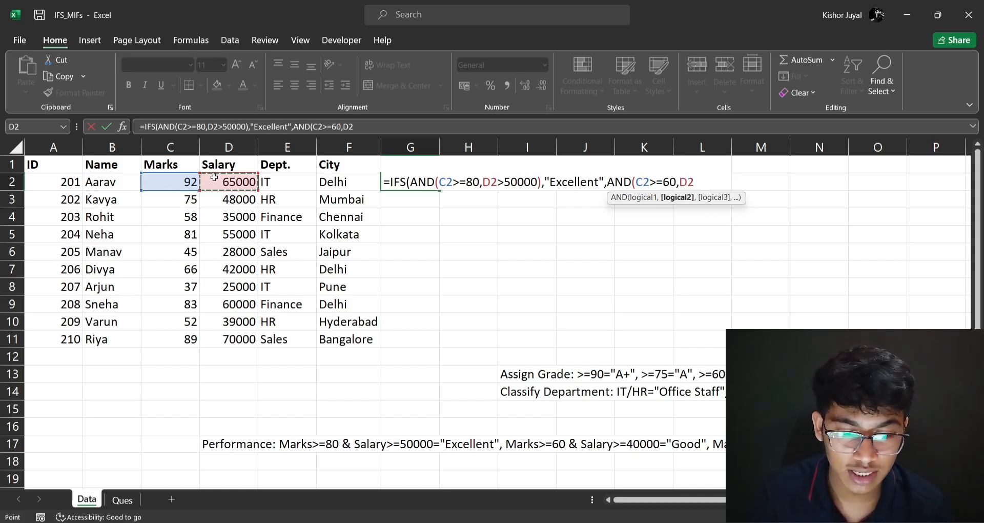
{"action": "type", "text": ">"}
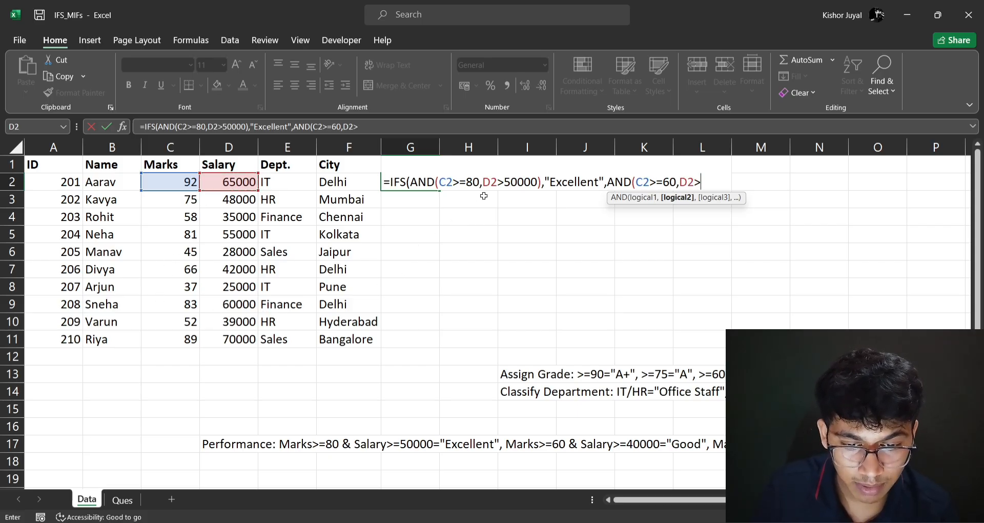
Correct the first salary test to D2>=50000 and make the second D2 comparison greater-than-or-equal as well.
{"action": "left_click", "coordinate": [504, 182]}
{"action": "type", "text": "="}
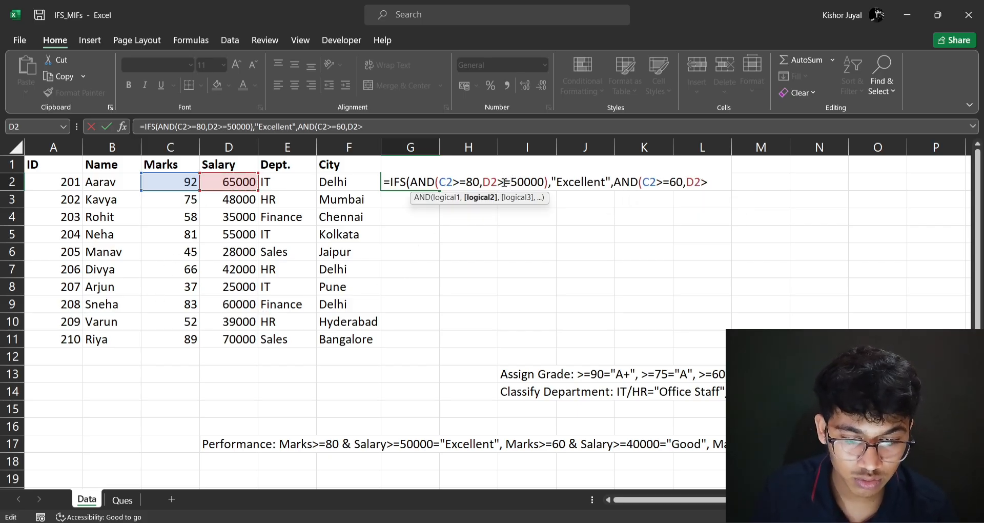
{"action": "left_click", "coordinate": [709, 183]}
{"action": "type", "text": "="}
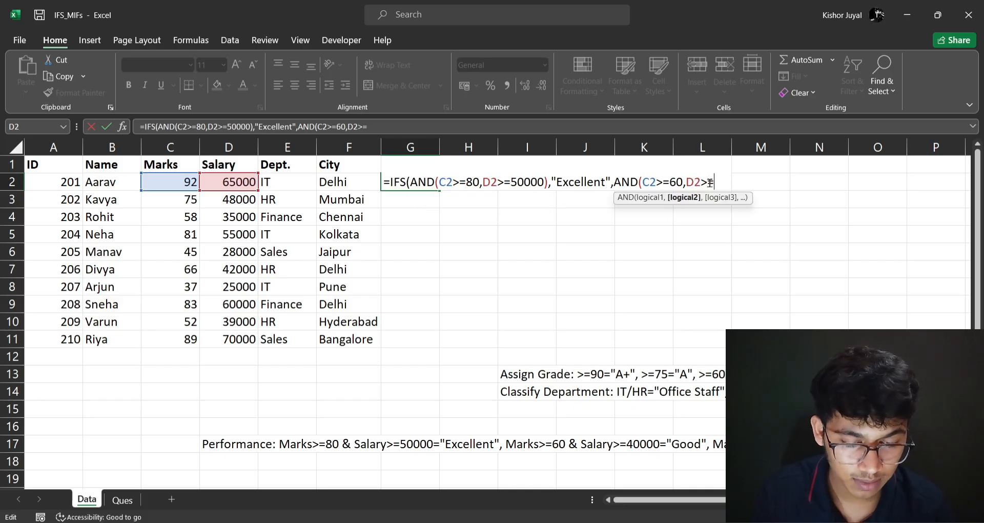
Complete the second AND test with a salary limit of 40000 and make it return "Good".
{"action": "type", "text": "40000,"}
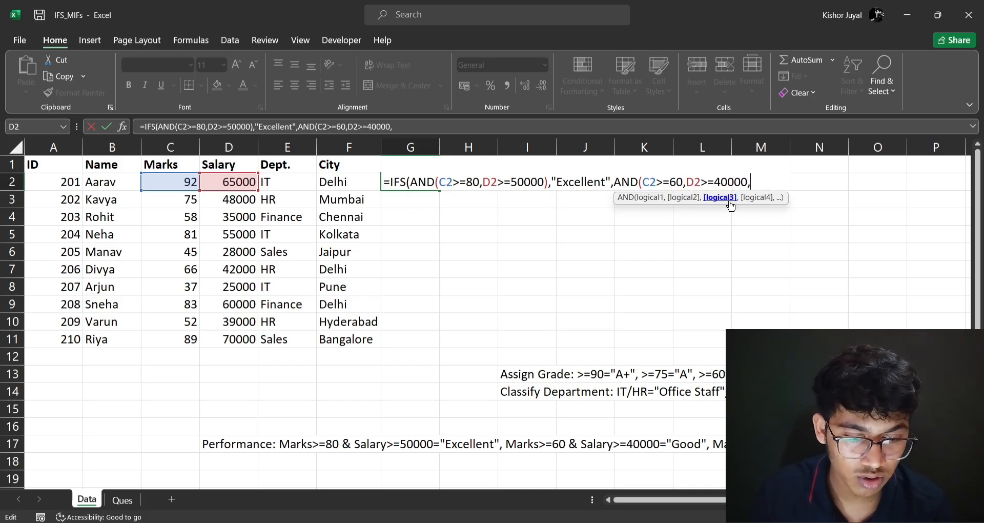
{"action": "key", "text": "BackSpace"}
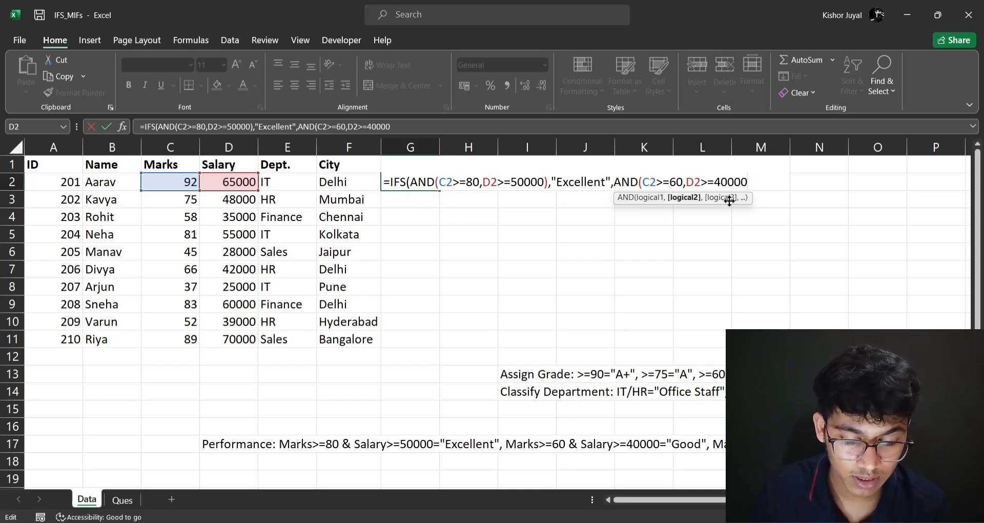
{"action": "type", "text": "),"}
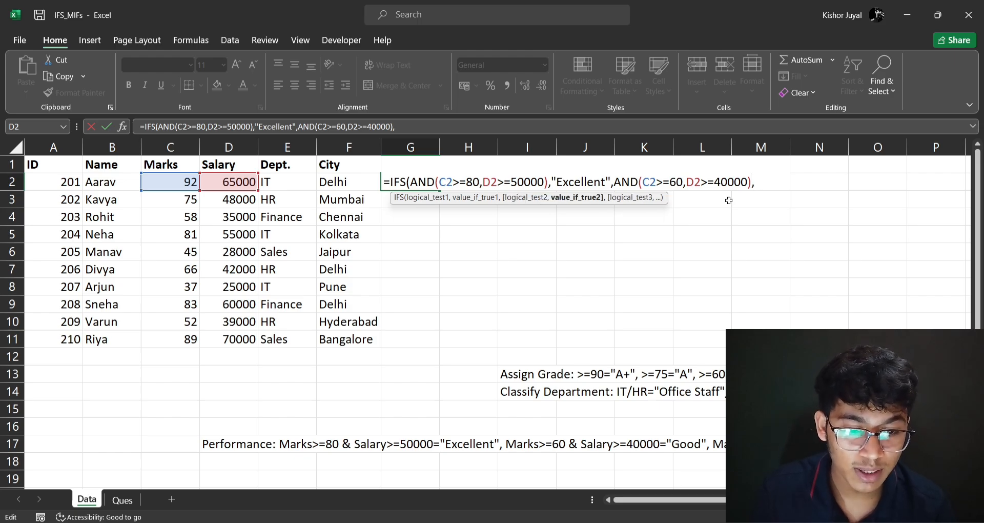
{"action": "type", "text": "\""}
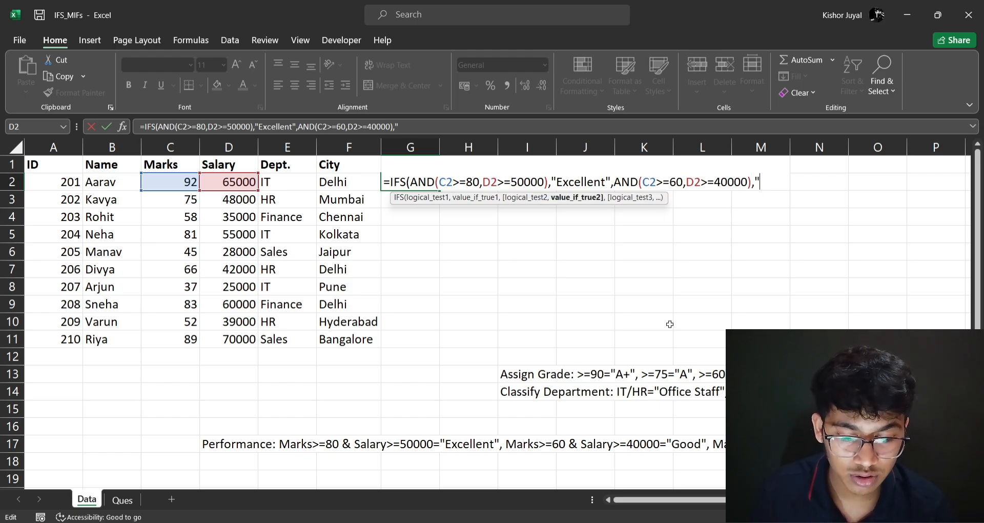
{"action": "type", "text": "Good\","}
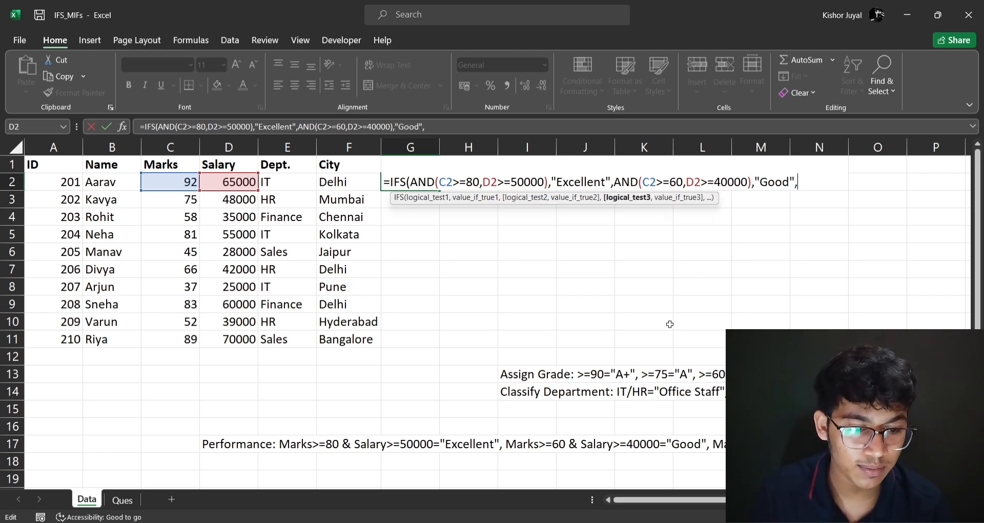
{"action": "type", "text": "AND("}
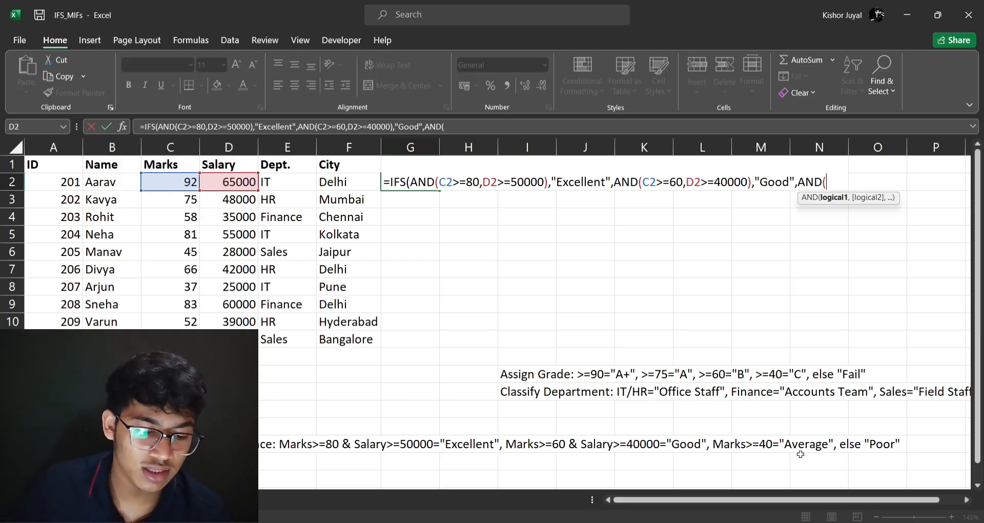
{"action": "key", "text": "BackSpace"}
{"action": "key", "text": "BackSpace"}
{"action": "key", "text": "BackSpace"}
{"action": "key", "text": "BackSpace"}
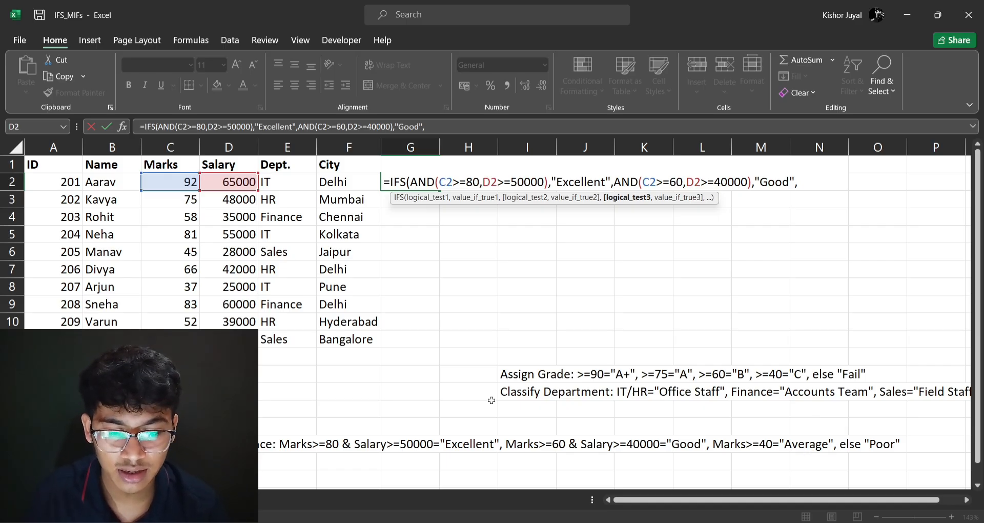
Add a third test, C2>=40, to the IFS formula in G2 and make it return "Average".
{"action": "left_click", "coordinate": [163, 178]}
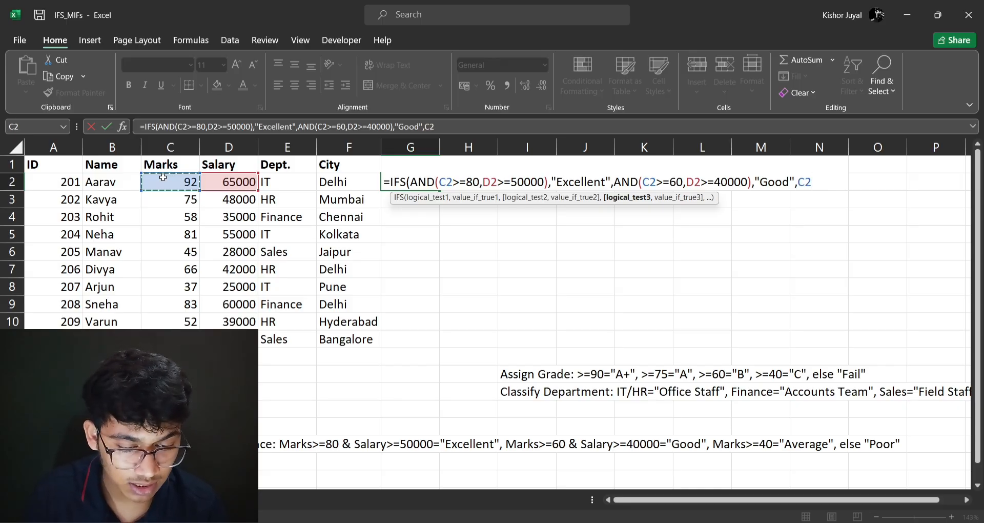
{"action": "type", "text": ">="}
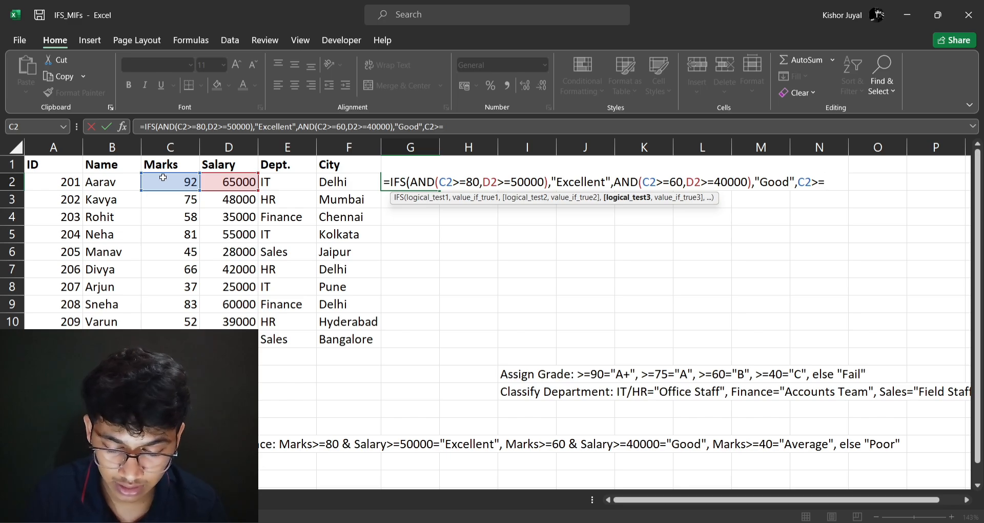
{"action": "type", "text": "40,"}
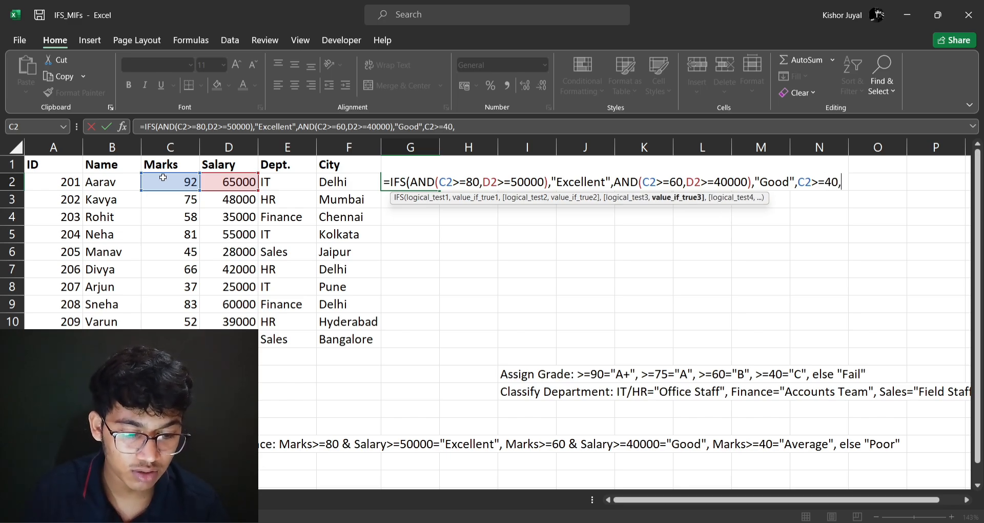
{"action": "type", "text": "\"Avert"}
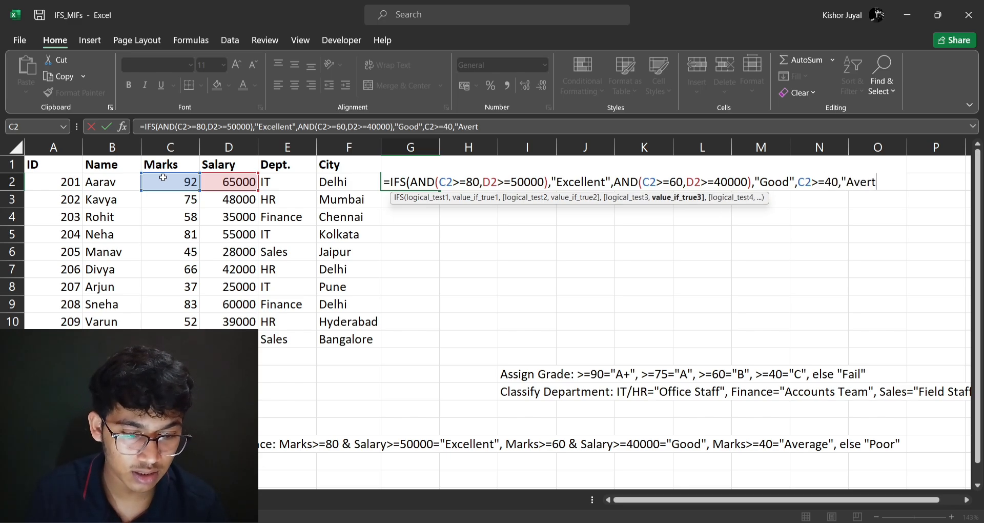
{"action": "key", "text": "BackSpace"}
{"action": "type", "text": "age\","}
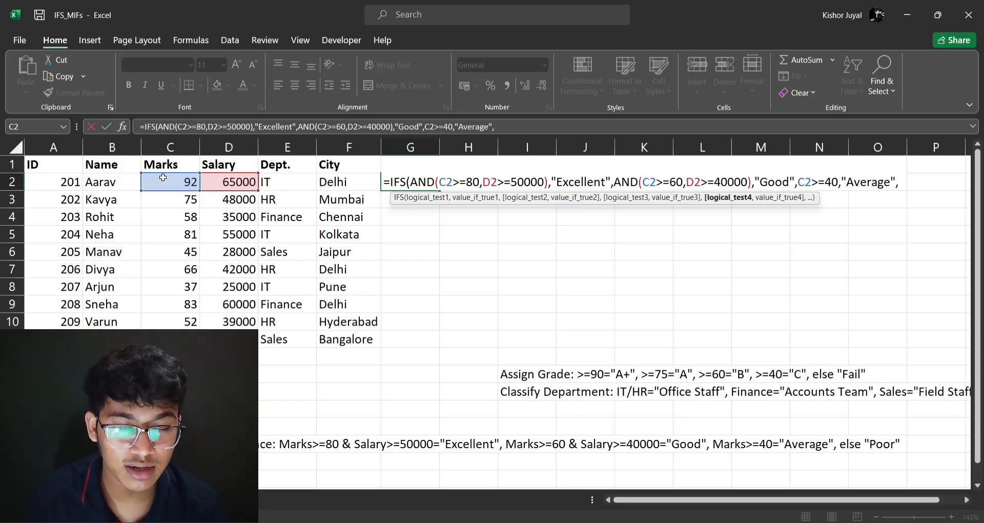
Add a TRUE fallback that returns "Poor", close the IFS formula and enter it in G2.
{"action": "type", "text": "Tr"}
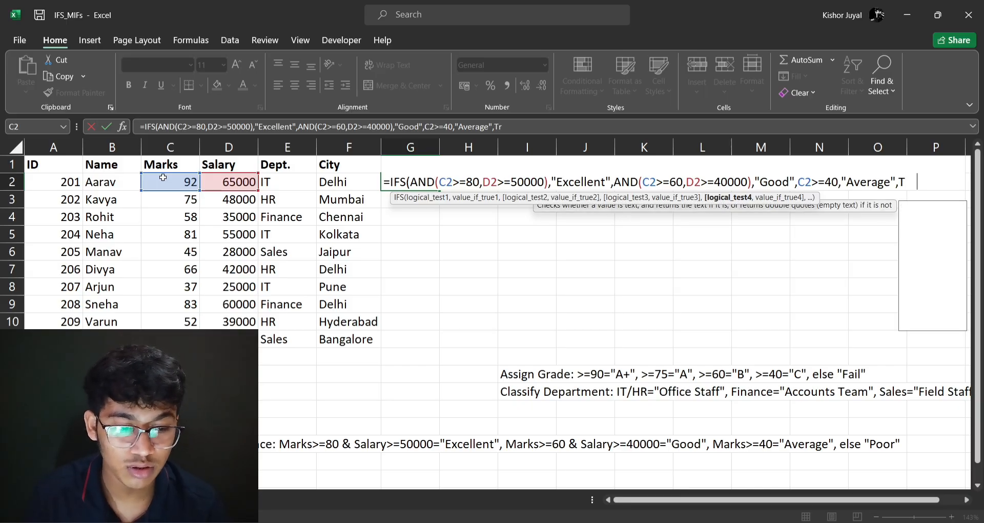
{"action": "type", "text": "ue"}
{"action": "key", "text": "BackSpace"}
{"action": "key", "text": "BackSpace"}
{"action": "key", "text": "BackSpace"}
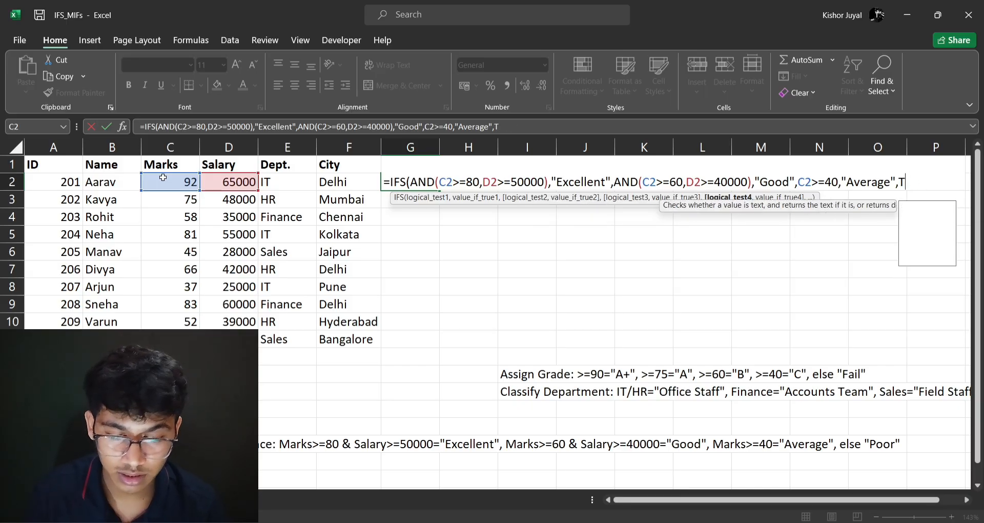
{"action": "type", "text": "RUE,"}
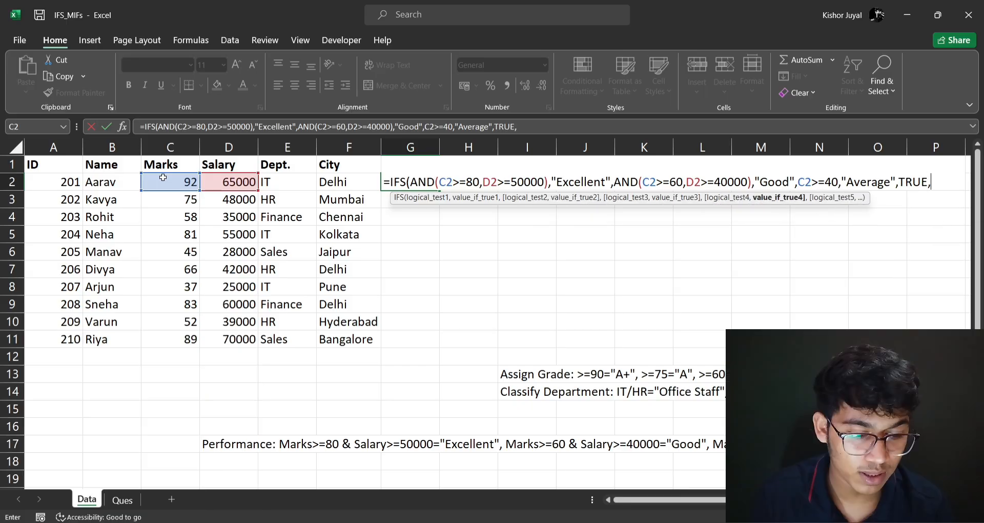
{"action": "type", "text": "\"Poor\""}
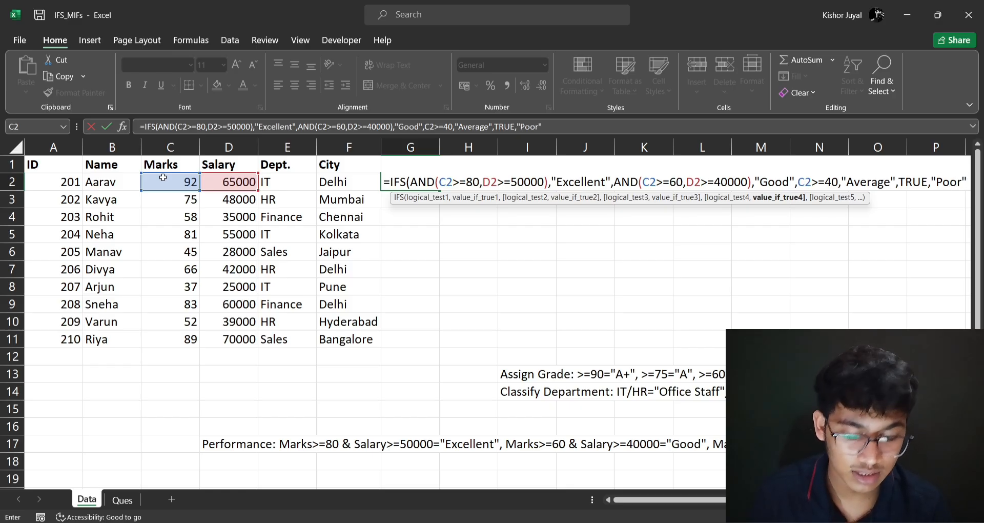
{"action": "type", "text": ")"}
{"action": "key", "text": "Return"}
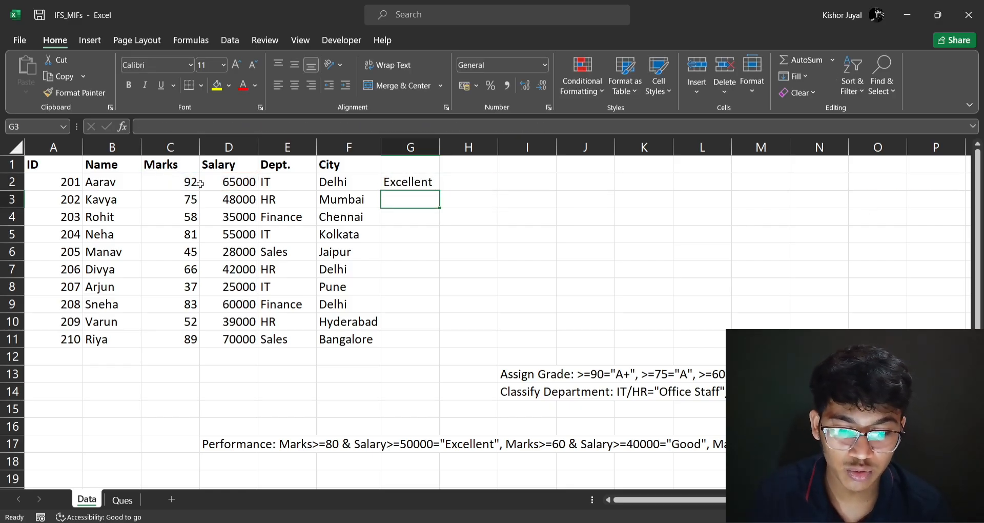
Fill the performance formula from G2 down to G11 and review the TRUE fallback in G2 without changing it.
{"action": "left_click", "coordinate": [427, 183]}
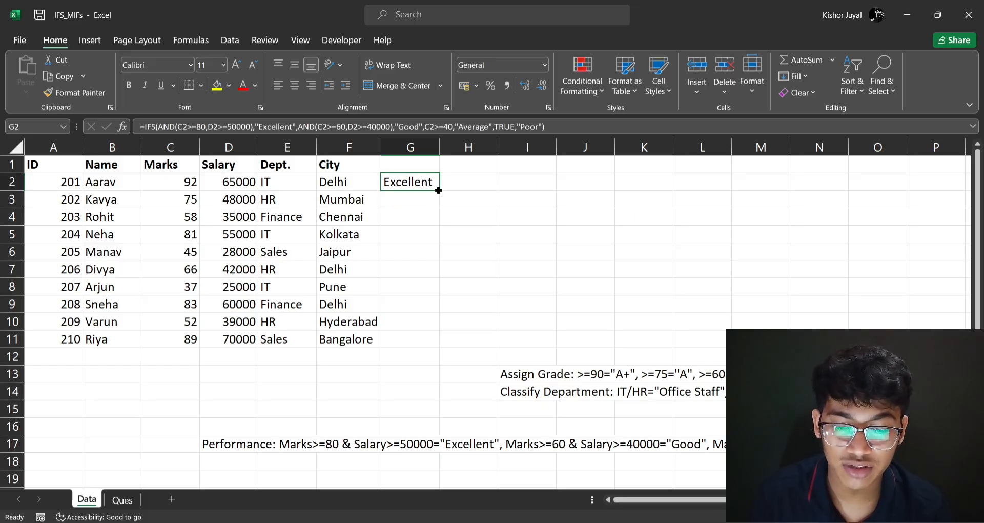
{"action": "double_click", "coordinate": [438, 190]}
{"action": "left_click", "coordinate": [472, 235]}
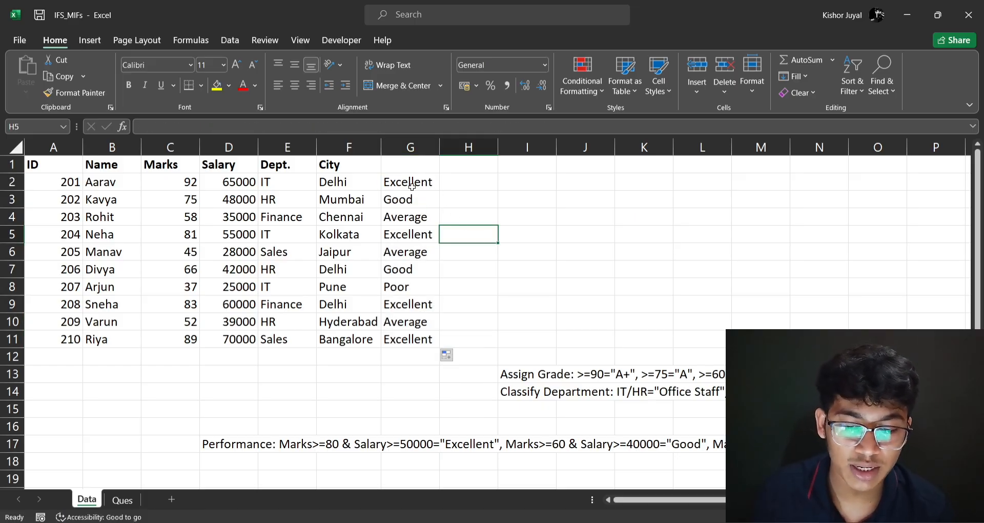
{"action": "left_click_drag", "start_coordinate": [412, 186], "coordinate": [398, 340]}
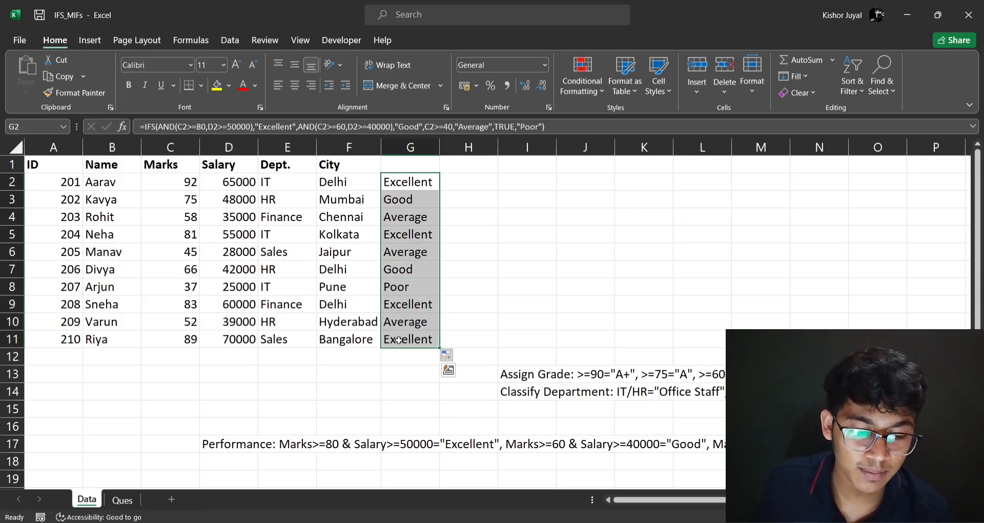
{"action": "double_click", "coordinate": [427, 185]}
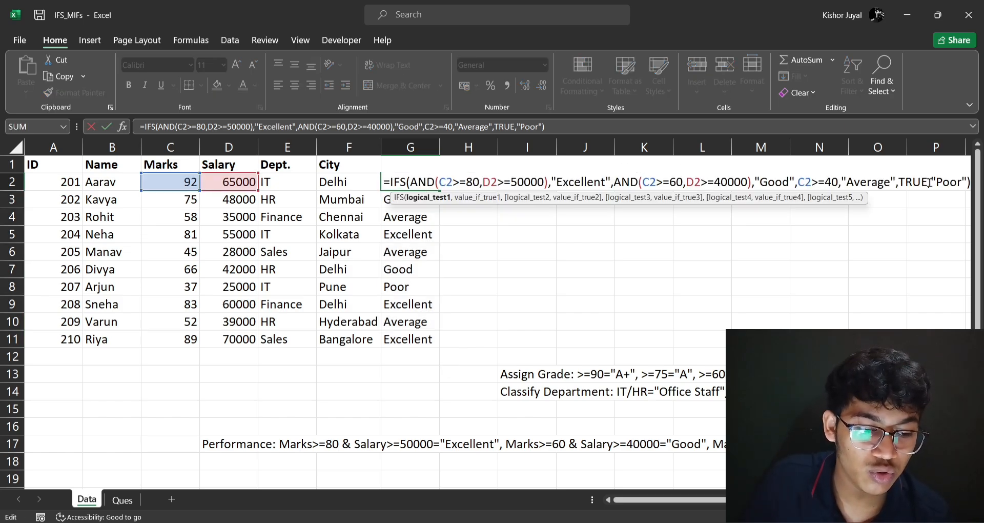
{"action": "left_click_drag", "start_coordinate": [928, 182], "coordinate": [901, 184]}
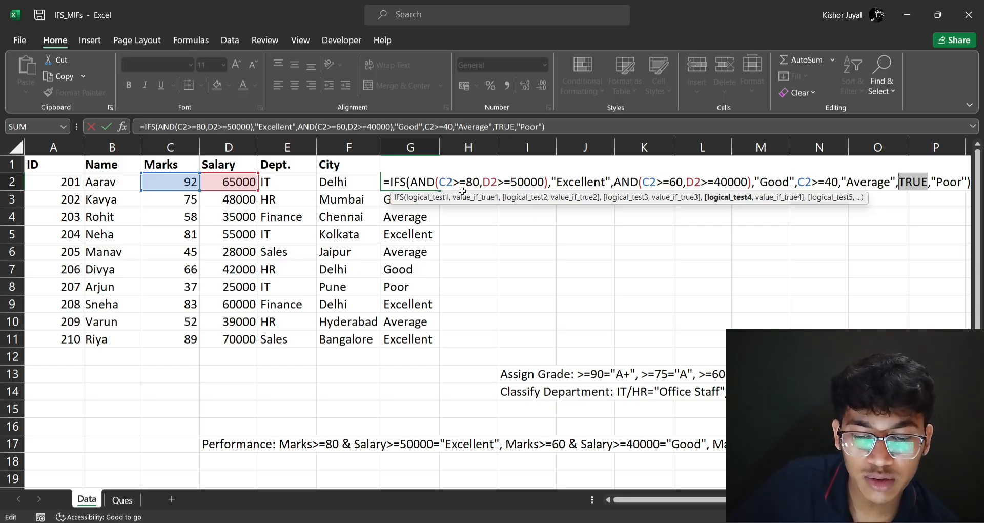
{"action": "left_click", "coordinate": [485, 264]}
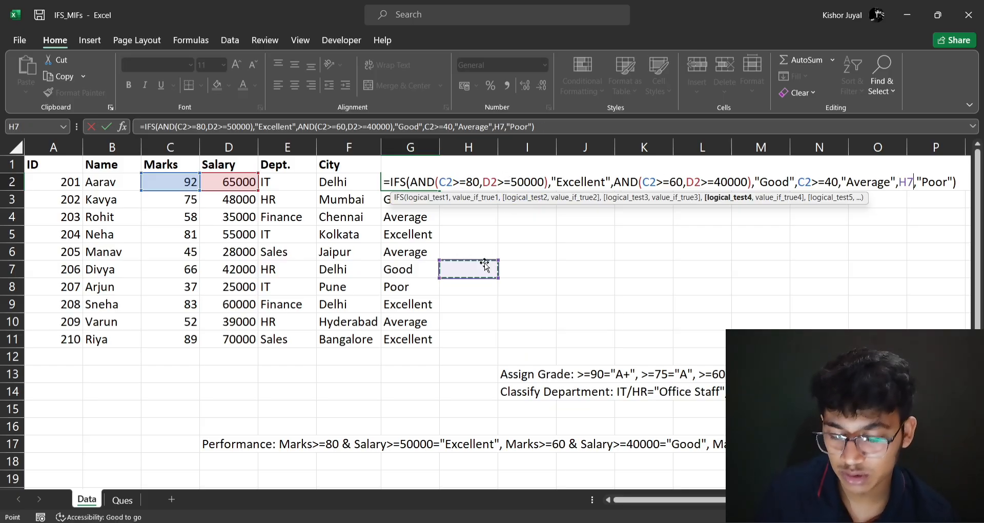
{"action": "key", "text": "Escape"}
Clear the performance ratings from G2:G11.
{"action": "left_click_drag", "start_coordinate": [423, 183], "coordinate": [406, 336]}
{"action": "key", "text": "Delete"}
{"action": "left_click", "coordinate": [485, 284]}
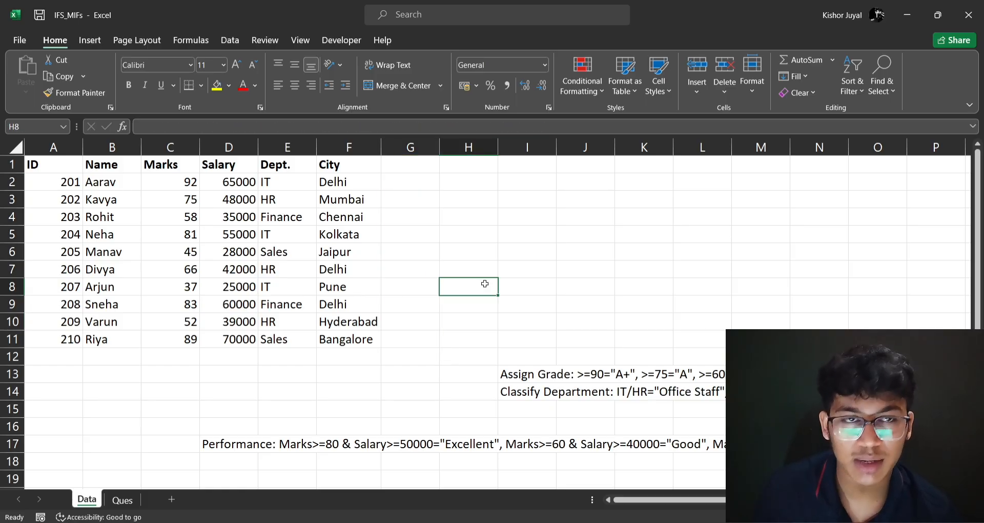
Delete the performance question from D17 and switch to the Ques sheet.
{"action": "left_click", "coordinate": [234, 444]}
{"action": "key", "text": "Delete"}
{"action": "left_click", "coordinate": [126, 499]}
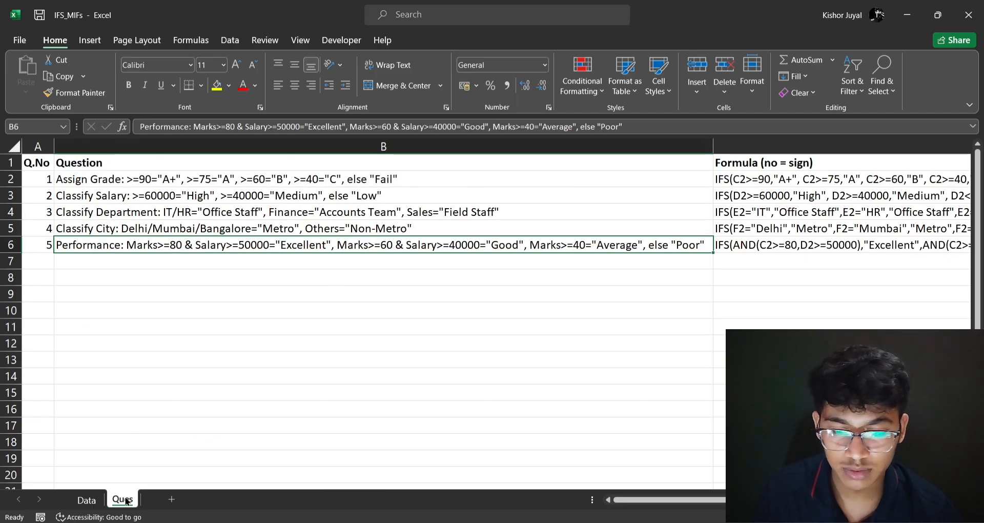
{"action": "left_click", "coordinate": [650, 230]}
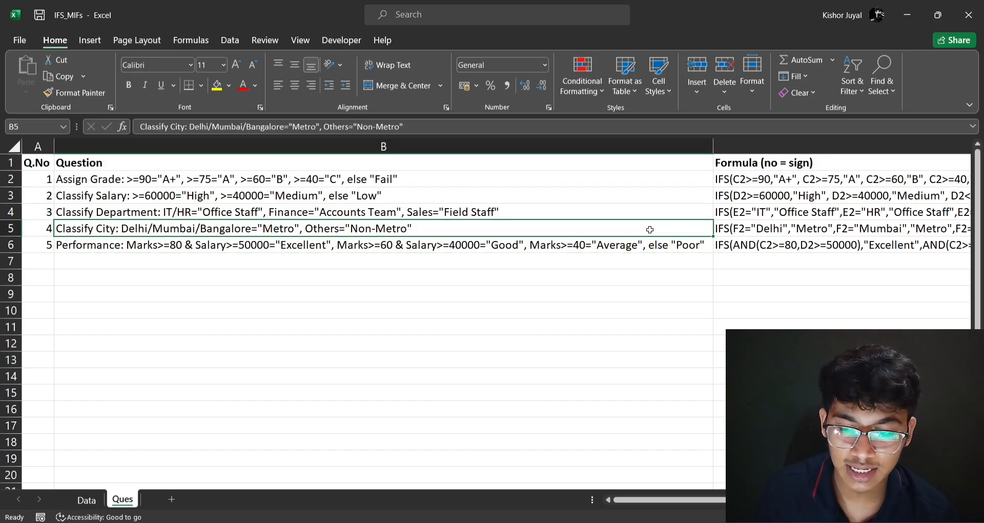
{"action": "key", "text": "ctrl+c"}
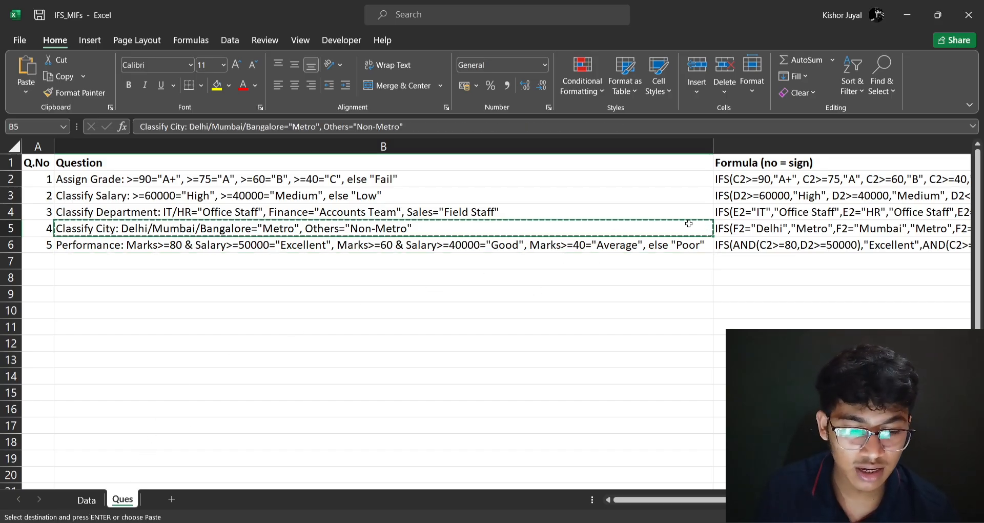
{"action": "key", "text": "Escape"}
Copy the city classification formula text from C5 of the Ques sheet into G2 of the Data sheet.
{"action": "left_click", "coordinate": [766, 237]}
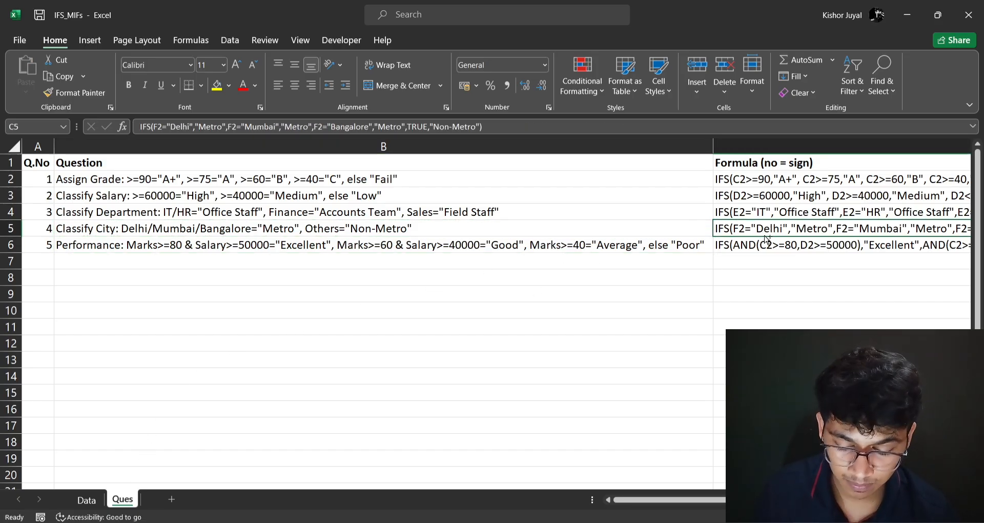
{"action": "key", "text": "ctrl+c"}
{"action": "left_click", "coordinate": [87, 499]}
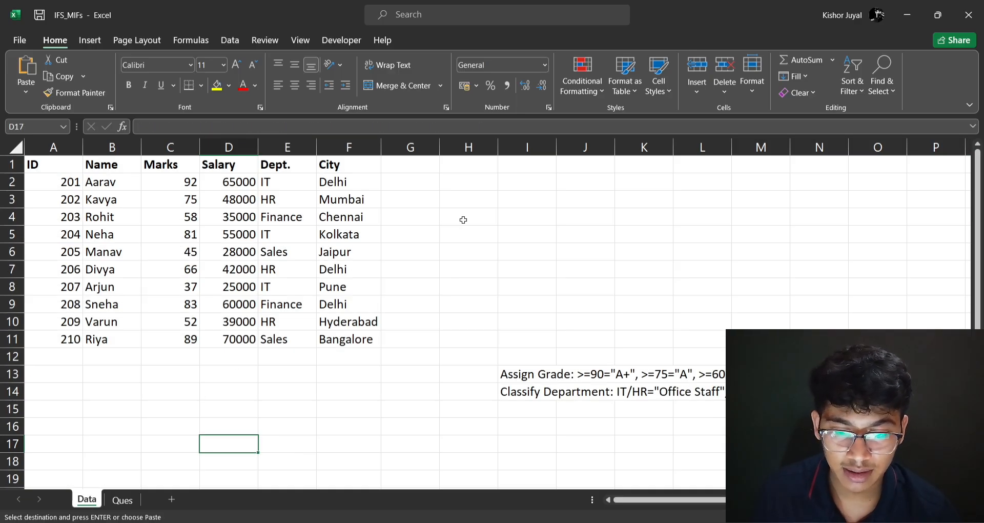
{"action": "left_click", "coordinate": [393, 182]}
{"action": "key", "text": "ctrl+v"}
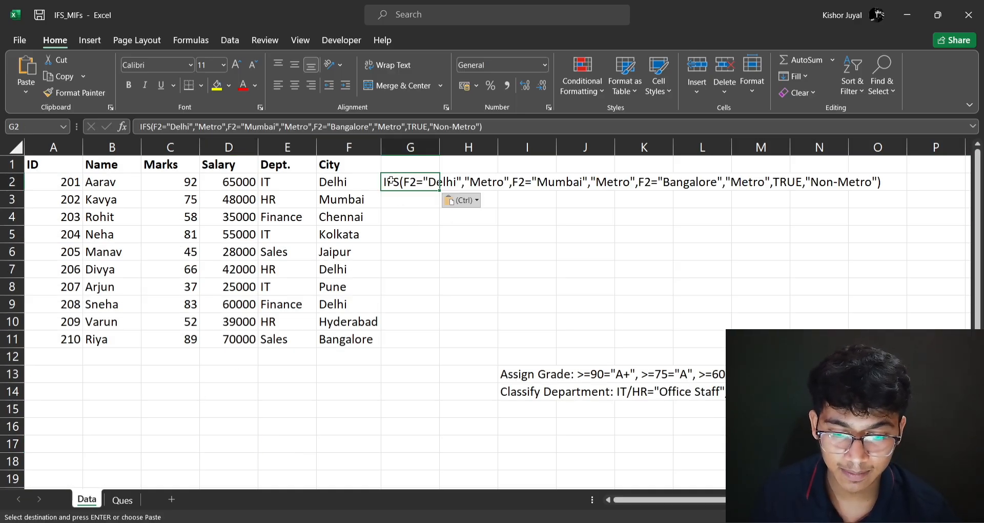
Turn the pasted IFS text in G2 into a live formula with a leading equals sign and fill it down to G11.
{"action": "double_click", "coordinate": [392, 182]}
{"action": "type", "text": "="}
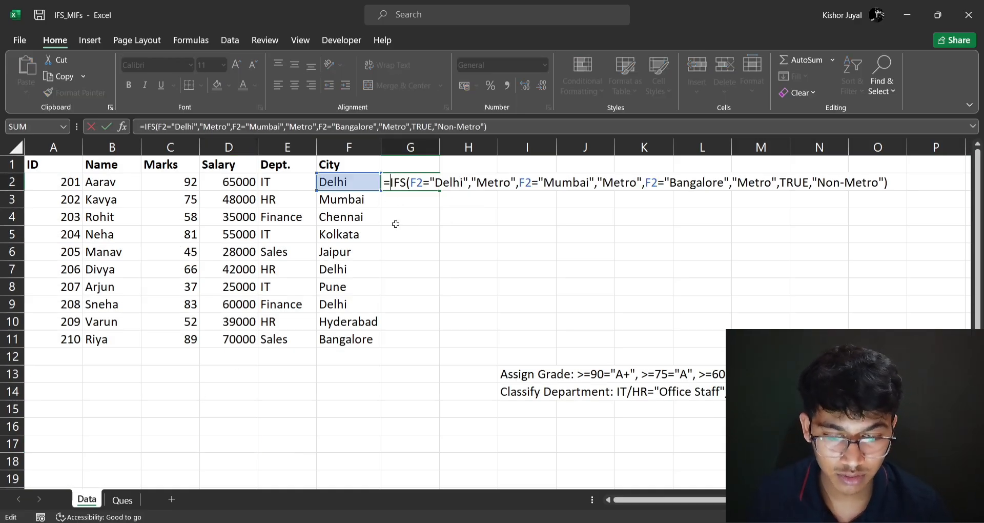
{"action": "key", "text": "Return"}
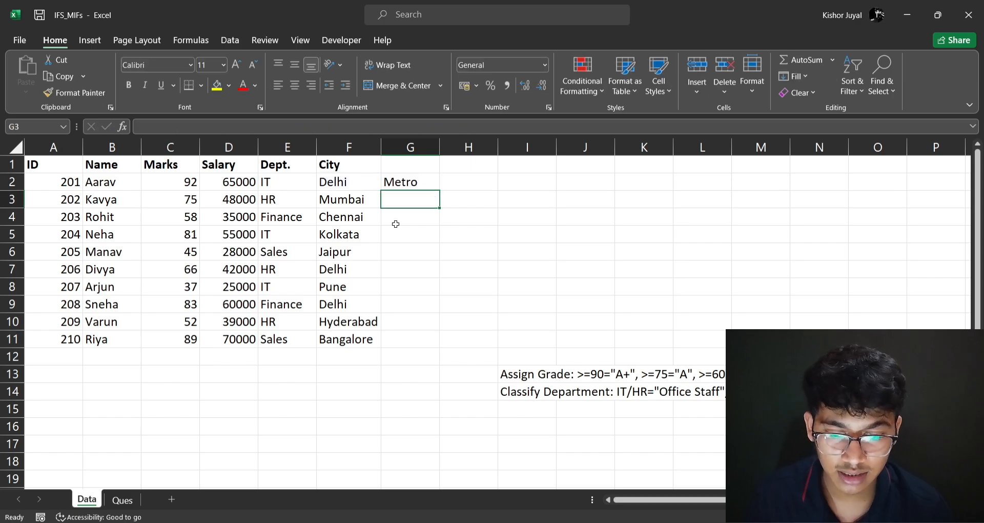
{"action": "left_click", "coordinate": [437, 182]}
{"action": "double_click", "coordinate": [439, 190]}
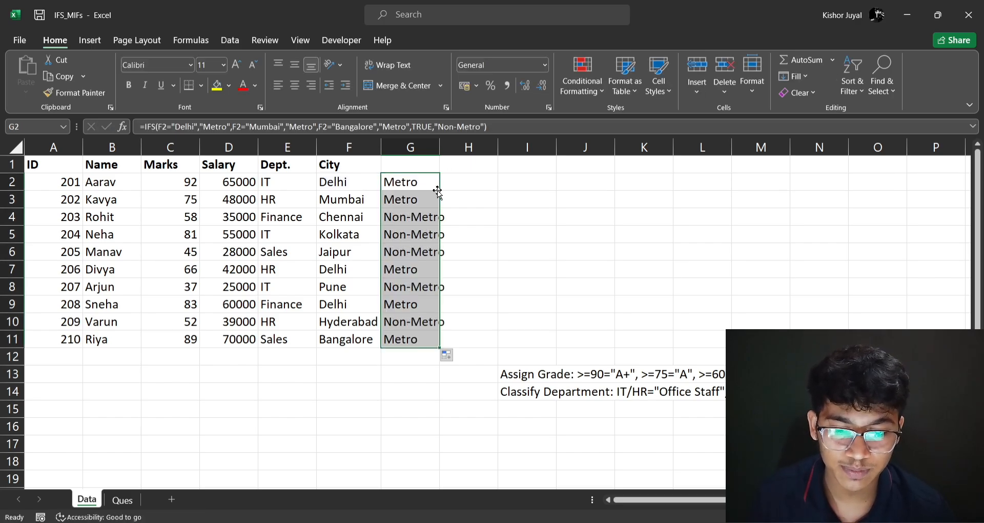
Examine the city tests, their "Metro" value and the TRUE fallback "Non-Metro" in G2's formula, and review the results in G2:G11.
{"action": "double_click", "coordinate": [416, 183]}
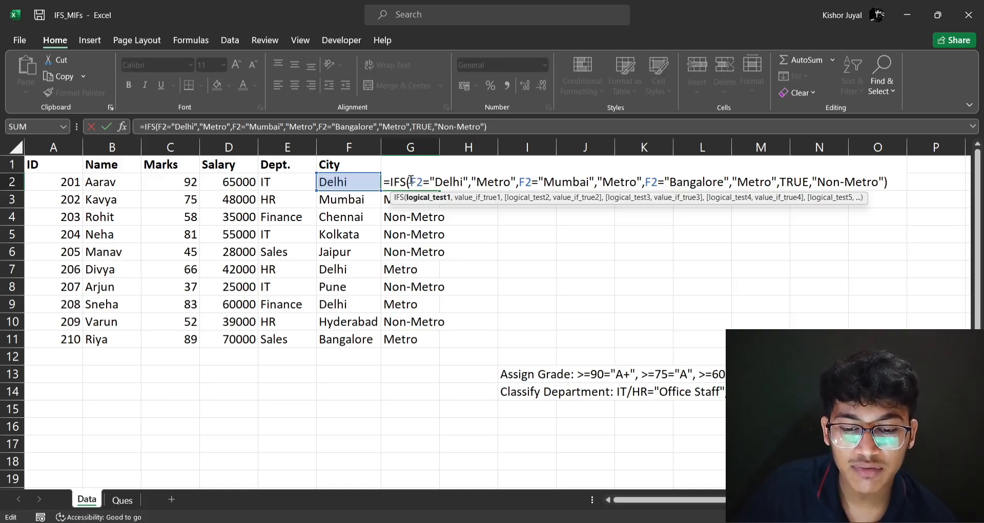
{"action": "left_click_drag", "start_coordinate": [411, 181], "coordinate": [723, 183]}
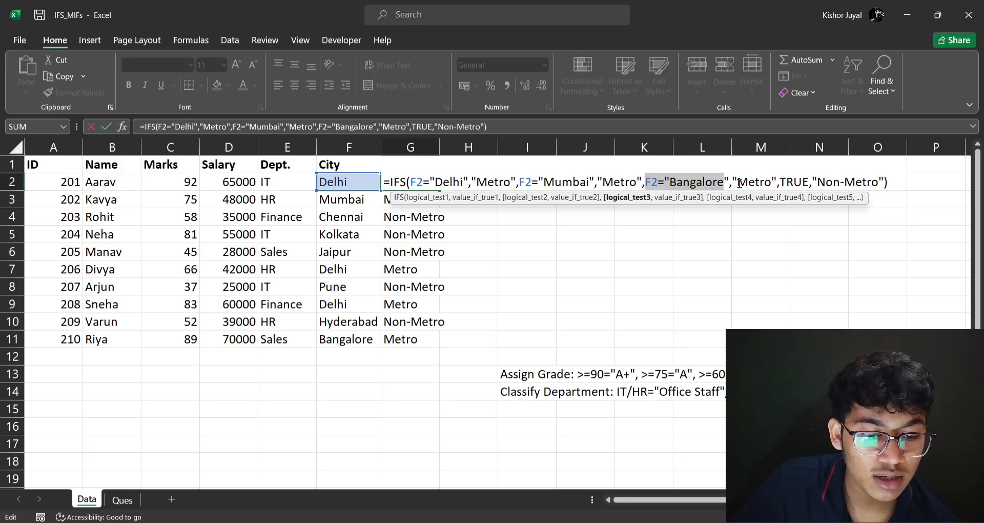
{"action": "left_click", "coordinate": [736, 183]}
{"action": "left_click_drag", "start_coordinate": [736, 183], "coordinate": [777, 182]}
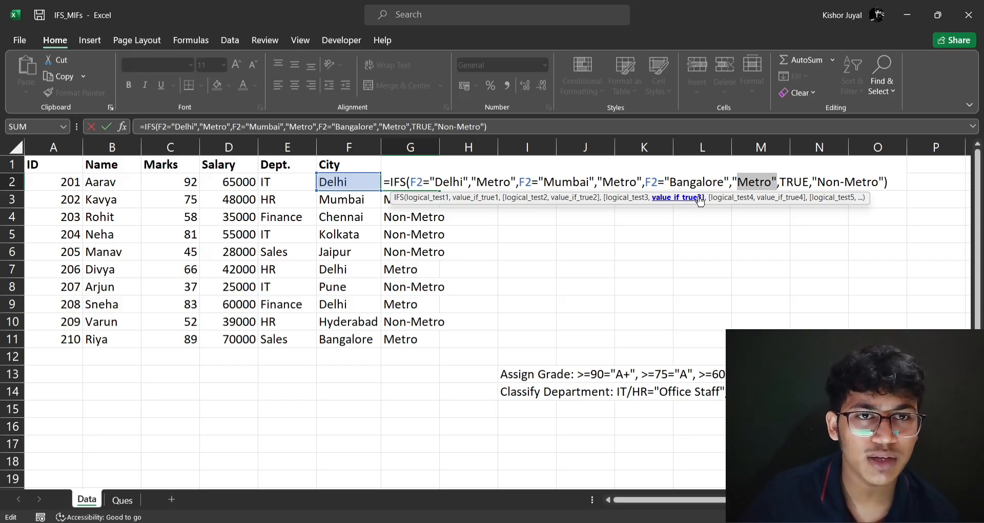
{"action": "left_click", "coordinate": [807, 183]}
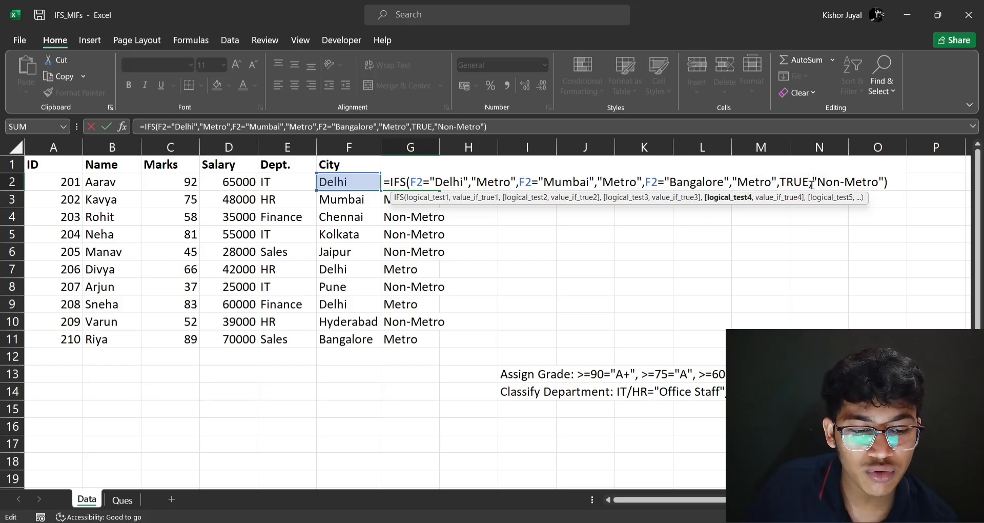
{"action": "left_click", "coordinate": [811, 185]}
{"action": "left_click_drag", "start_coordinate": [807, 183], "coordinate": [783, 183]}
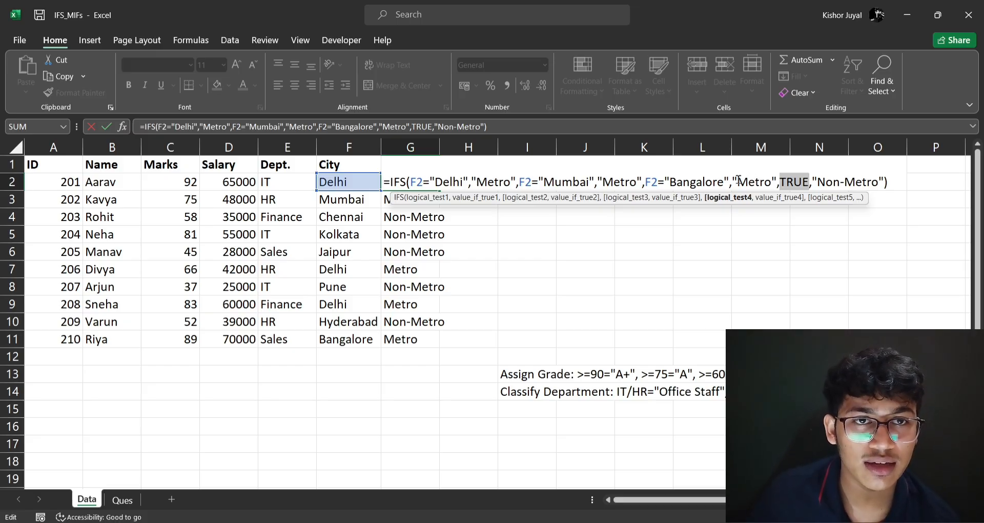
{"action": "left_click", "coordinate": [816, 182]}
{"action": "left_click_drag", "start_coordinate": [817, 182], "coordinate": [878, 182]}
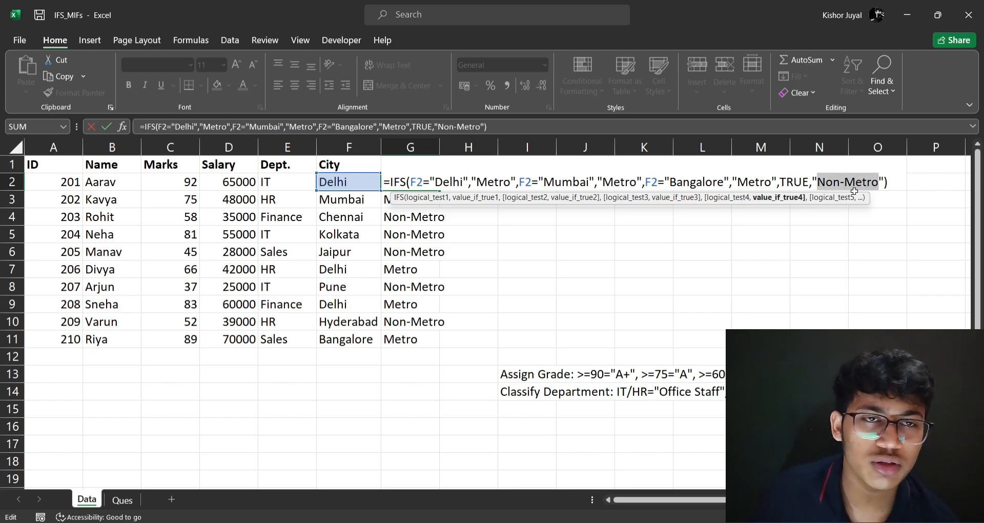
{"action": "key", "text": "Return"}
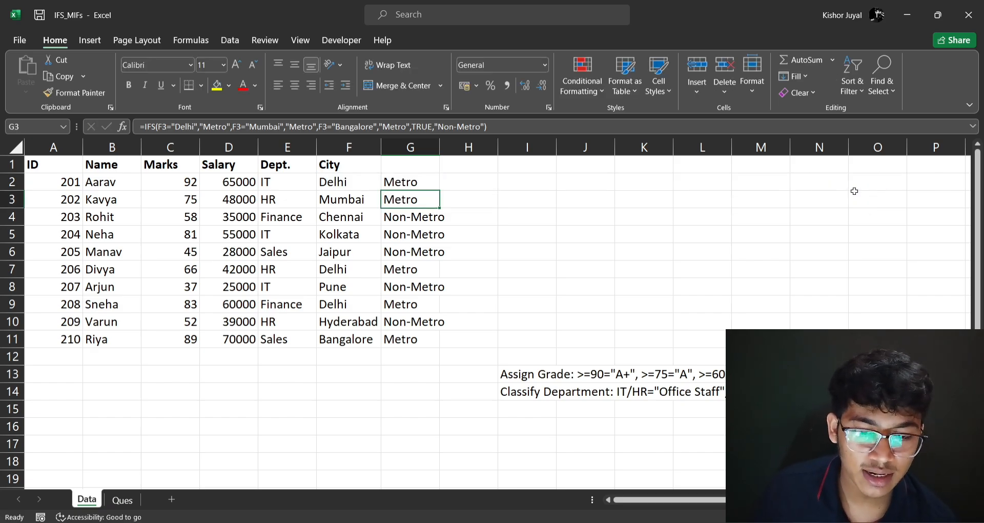
{"action": "left_click_drag", "start_coordinate": [428, 180], "coordinate": [410, 338]}
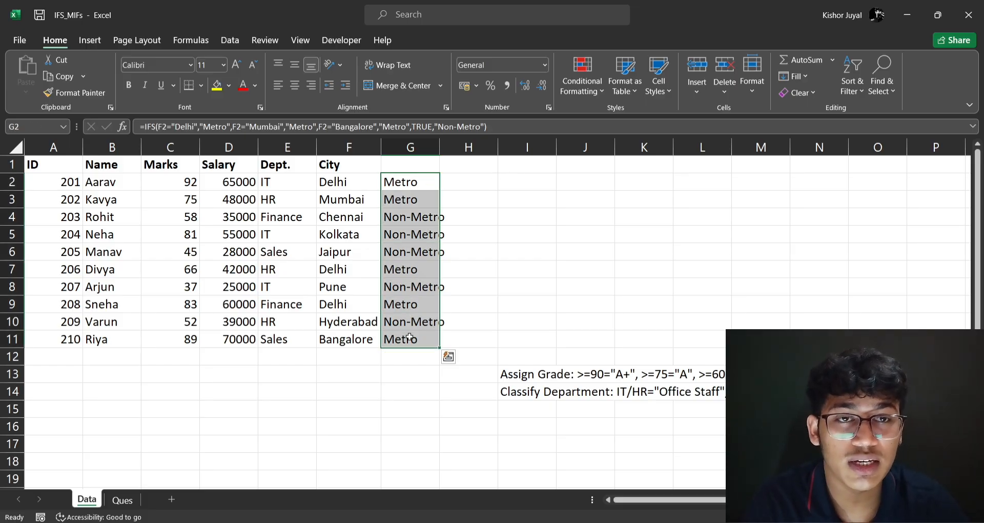